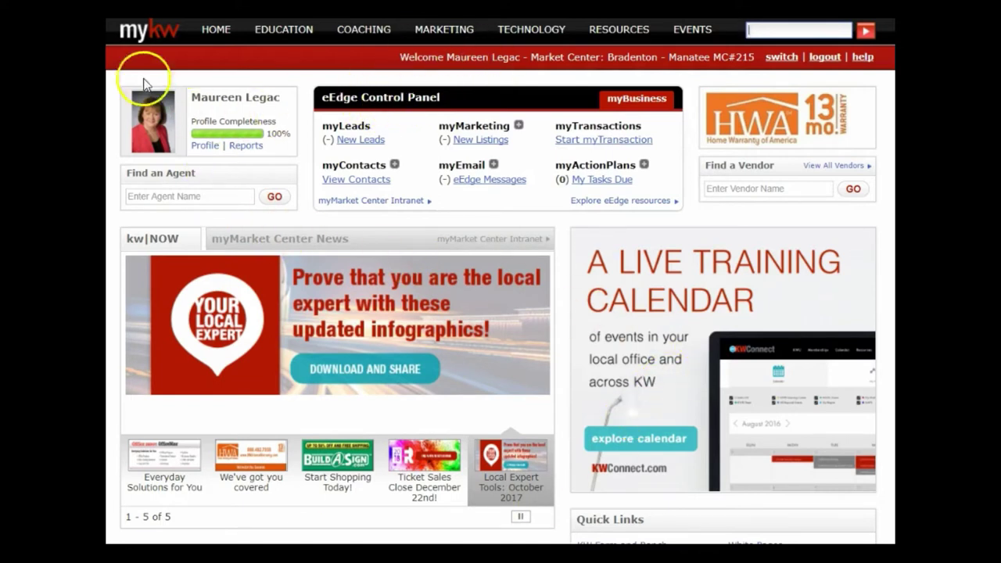
Open the KW Websites page among the technology resources and go to the agent's new website dashboard.
mouse_move(539, 36)
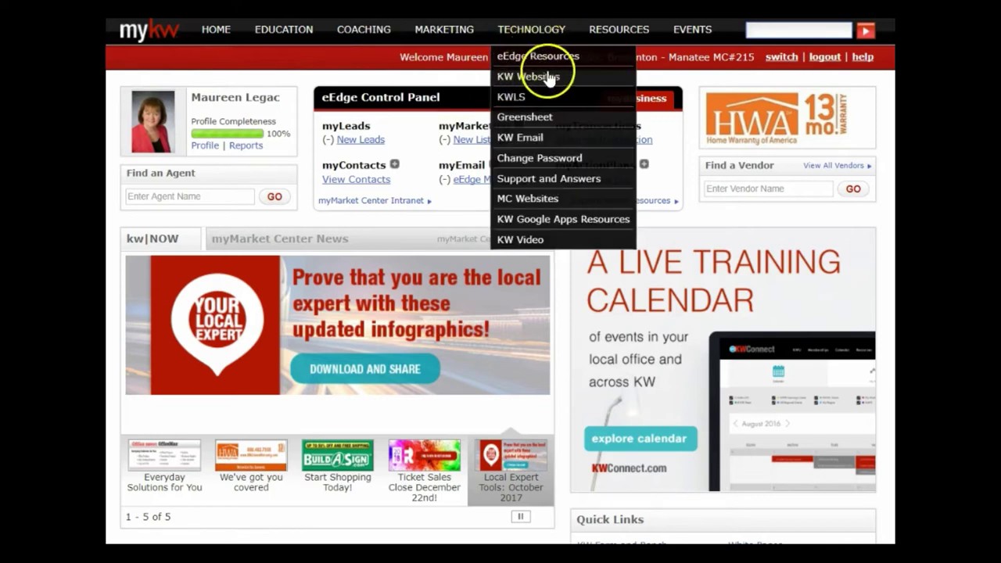
left_click(529, 77)
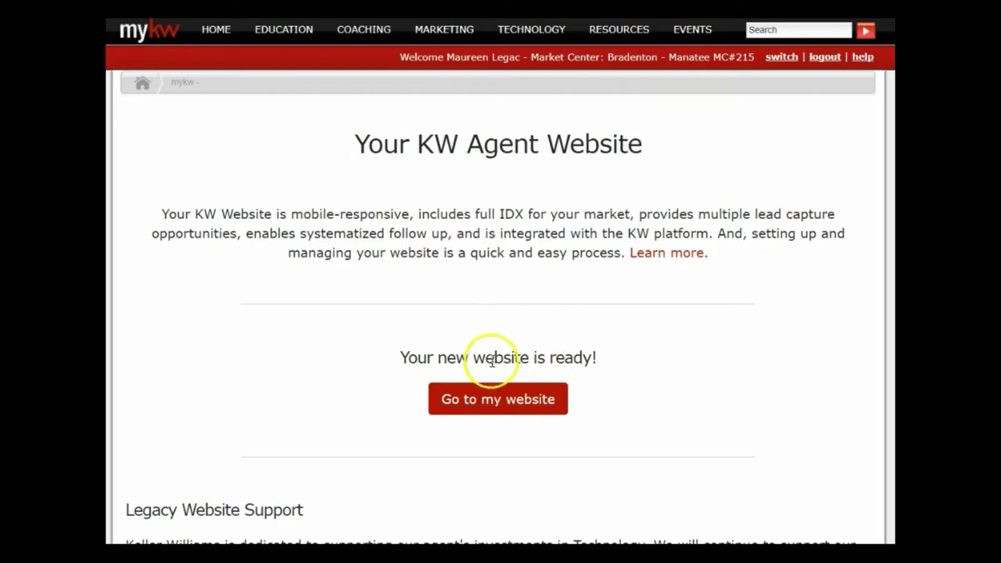
left_click(508, 407)
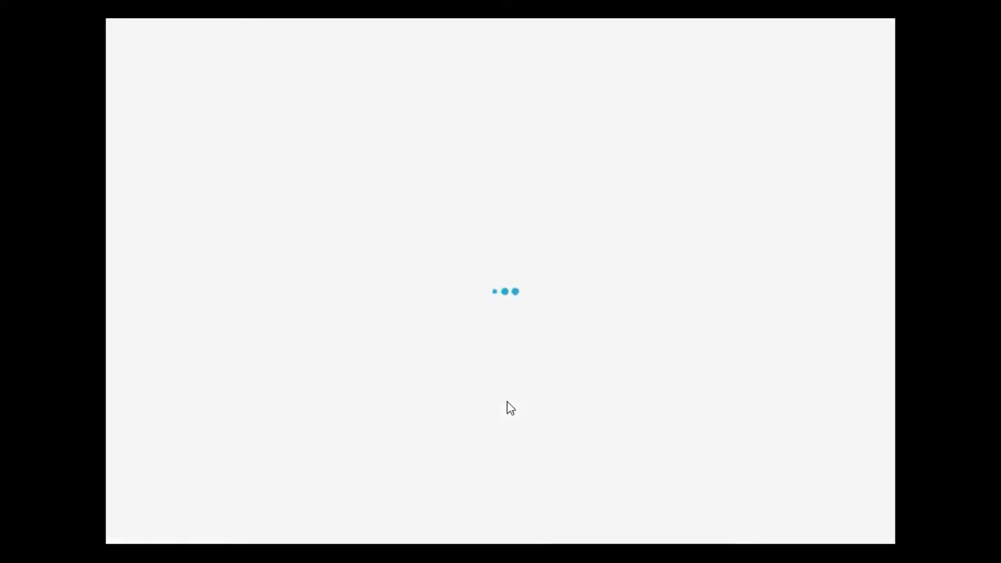
left_click(531, 373)
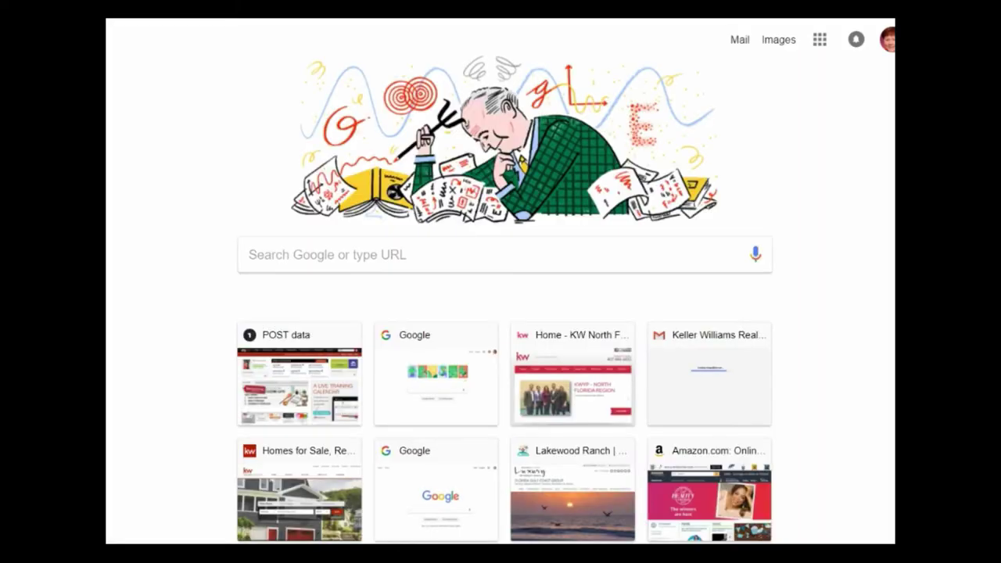
Open the live Florida Gulf Coast Group site in another browser tab and find its Team Listings entry under Listings Search.
type("l")
key("Escape")
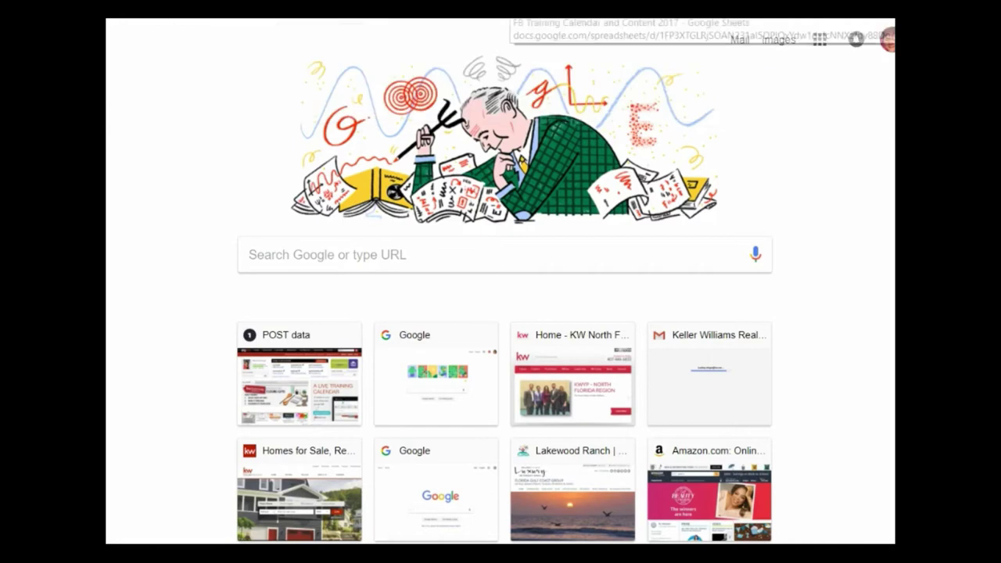
left_click(628, 69)
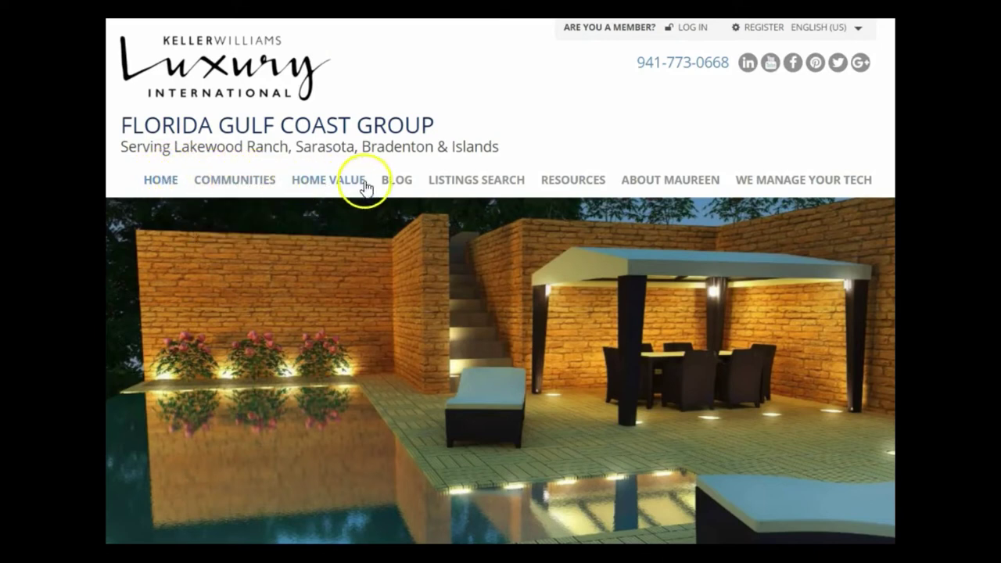
mouse_move(467, 187)
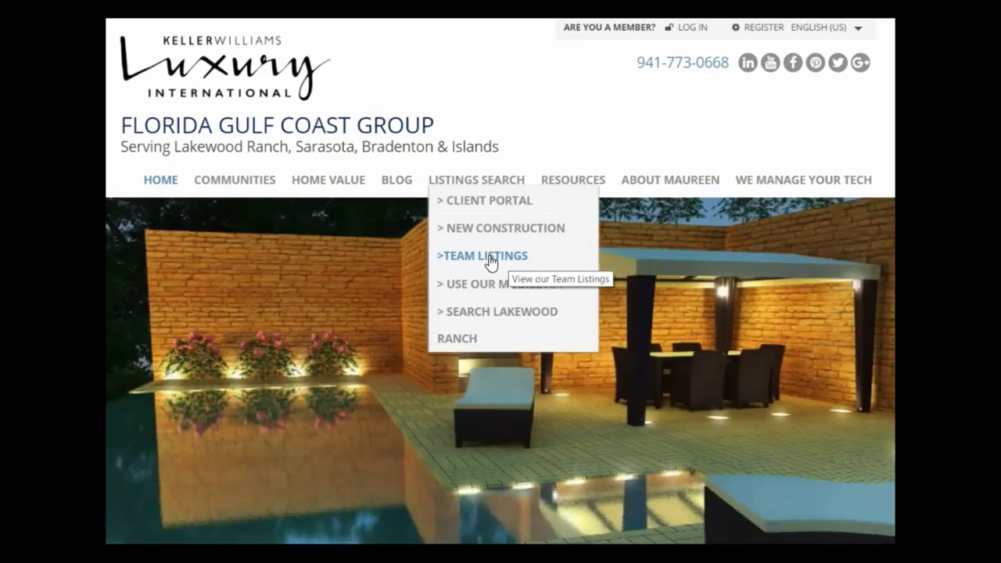
left_click(491, 264)
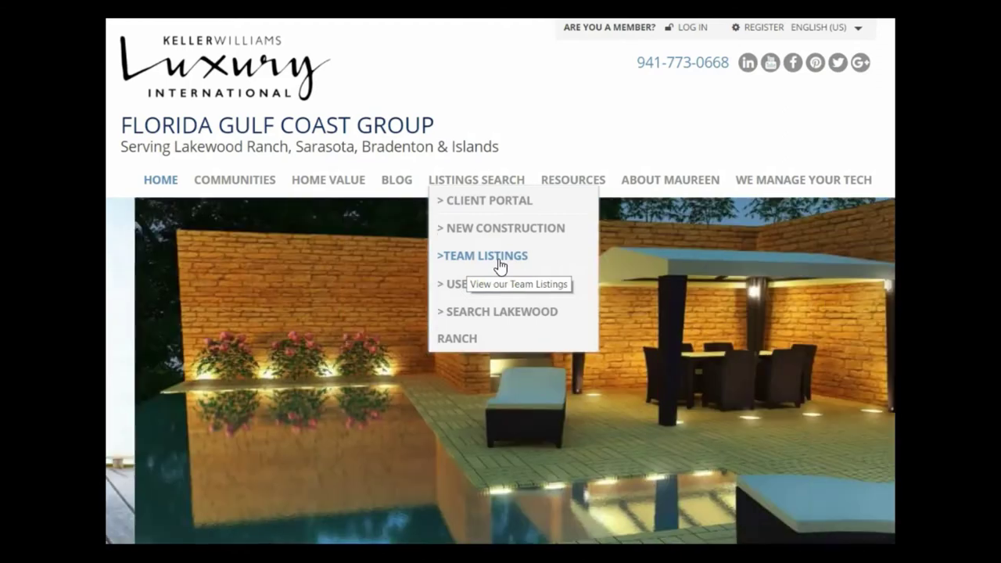
left_click(500, 265)
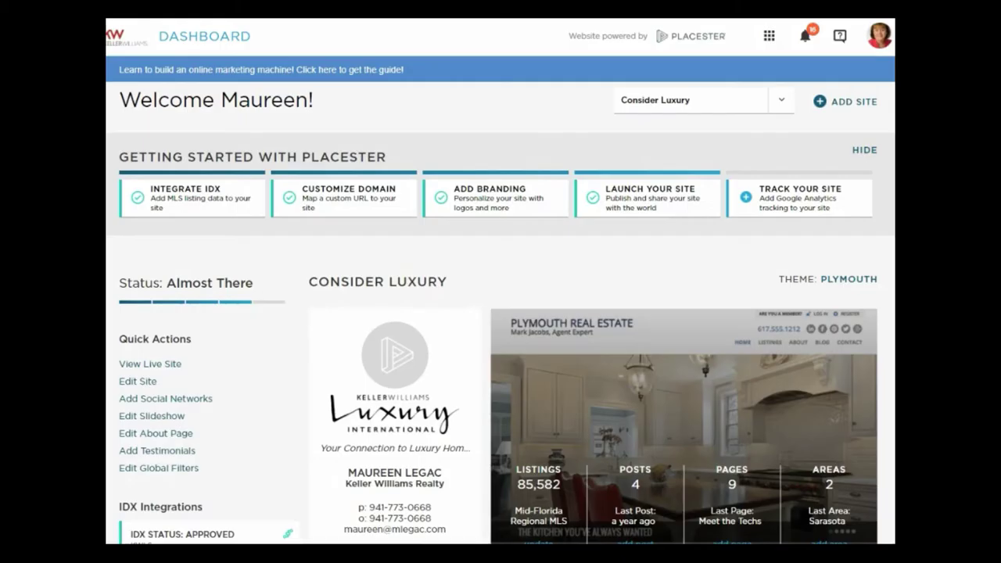
Open the Consider Luxury site for editing from the dashboard and review the filter criteria of its Featured Listings.
left_click(138, 382)
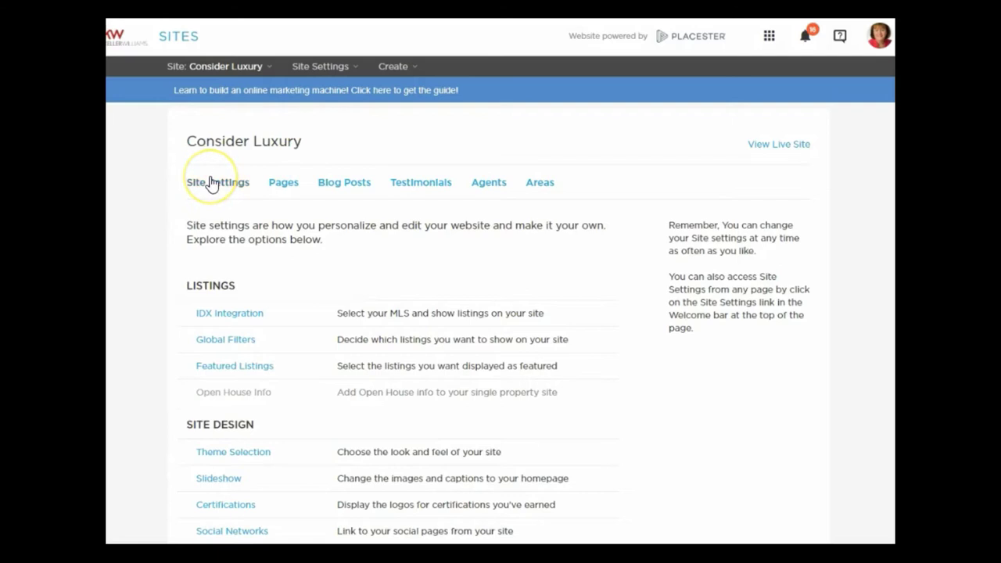
left_click(212, 183)
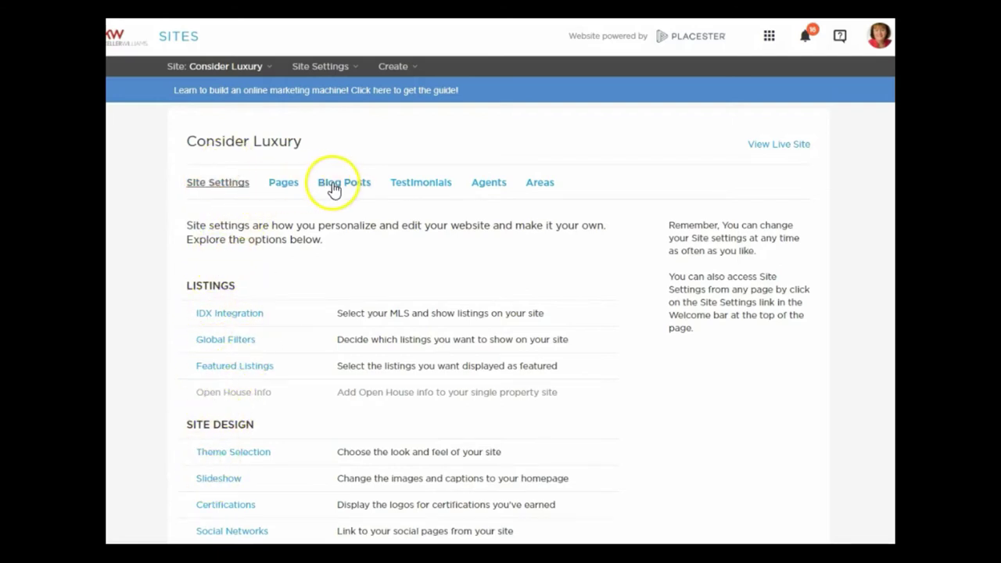
scroll(378, 214, "down", 1)
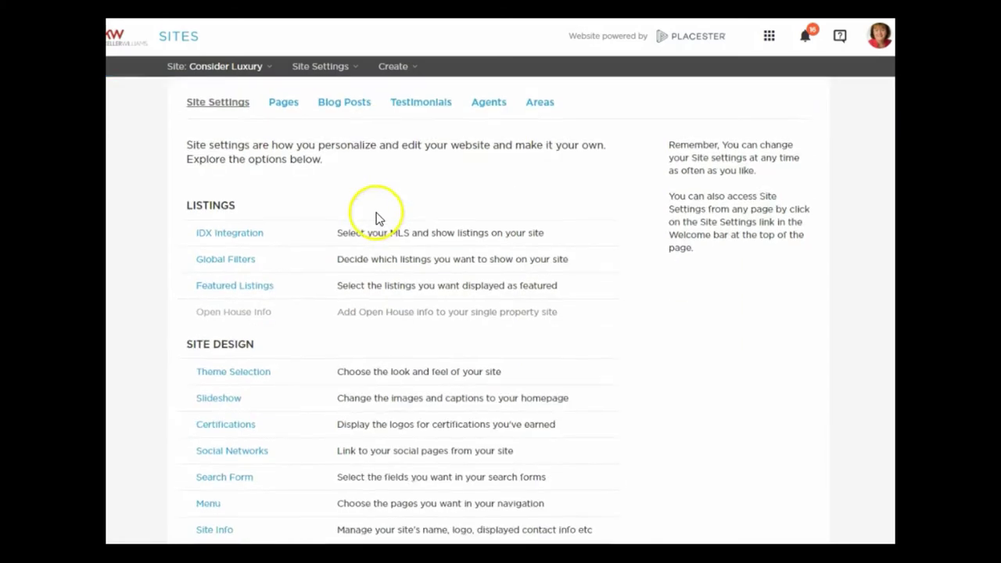
left_click(241, 291)
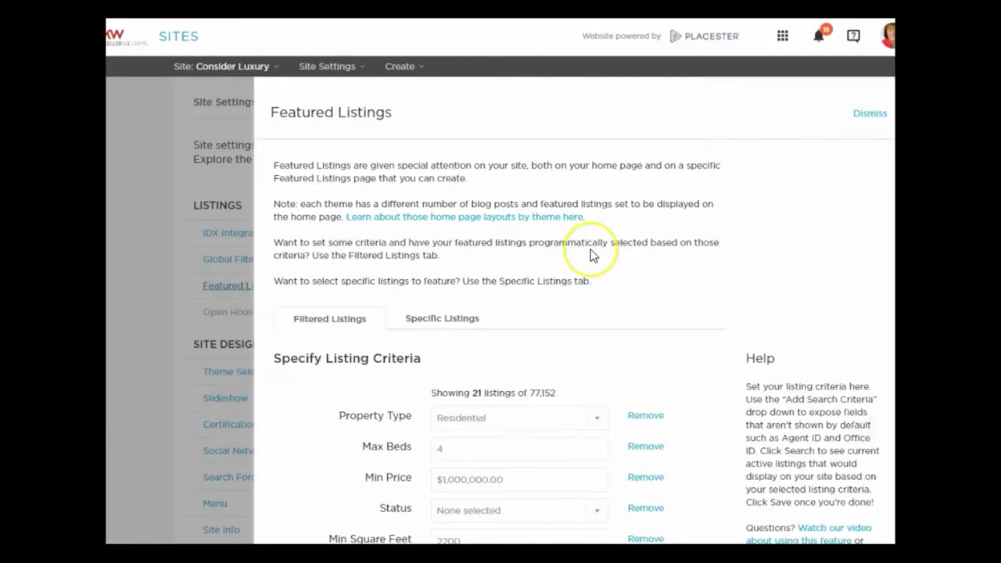
scroll(591, 255, "down", 1)
scroll(592, 255, "down", 1)
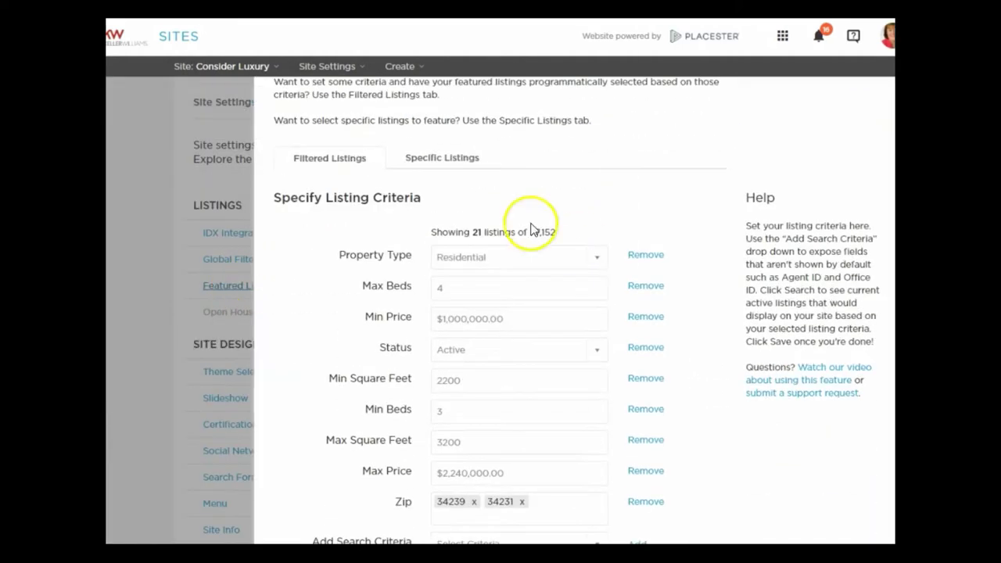
left_click(128, 208)
Switch the site being edited to Florida Gulf Coast Group and open its Featured Listings filter criteria.
mouse_move(258, 72)
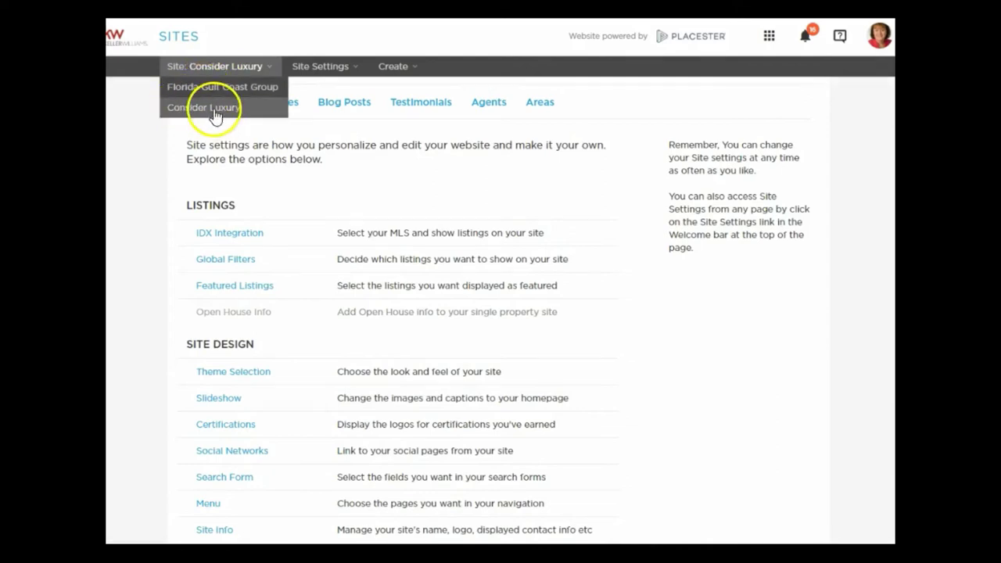
left_click(235, 88)
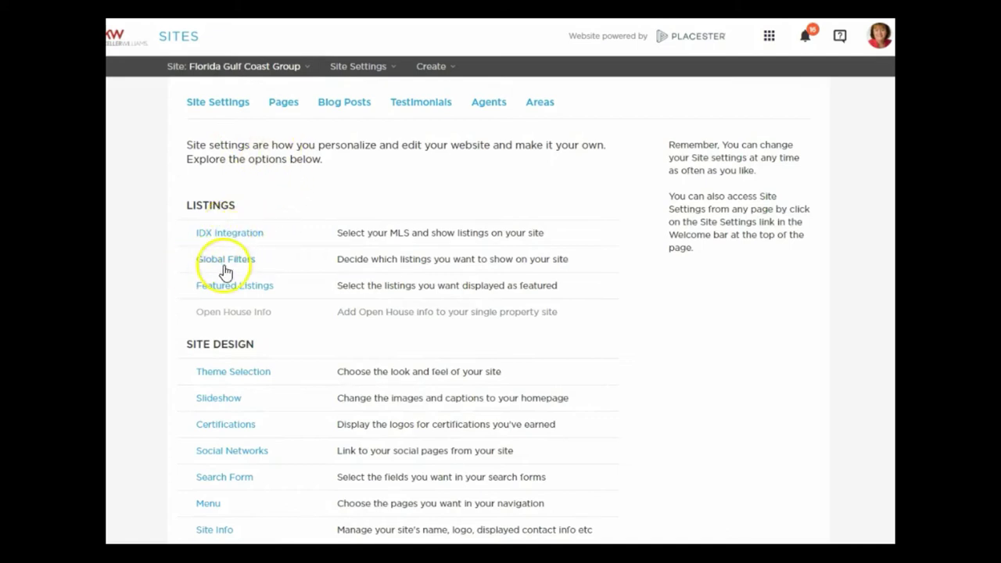
left_click(235, 289)
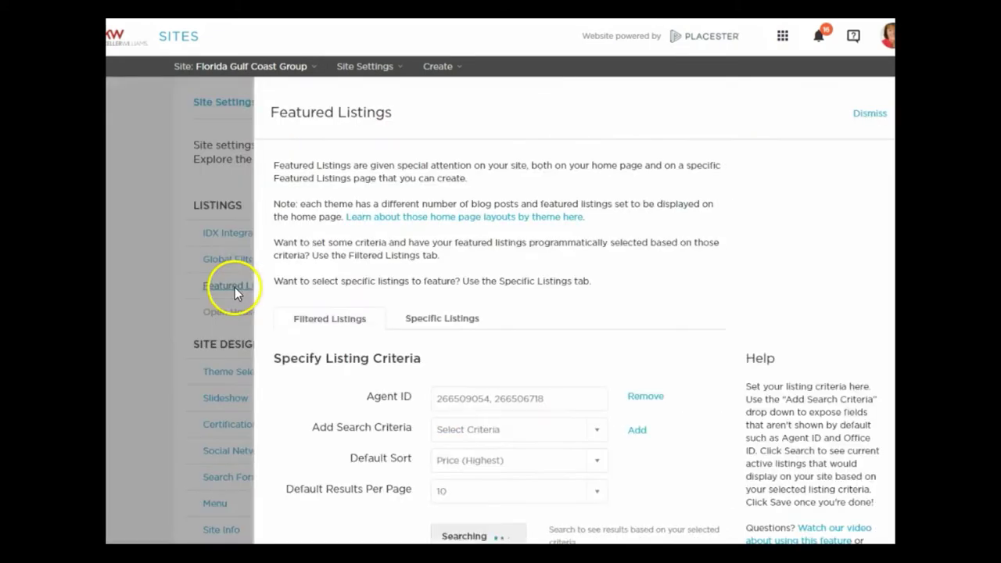
scroll(610, 248, "down", 2)
scroll(579, 219, "down", 2)
scroll(529, 172, "up", 1)
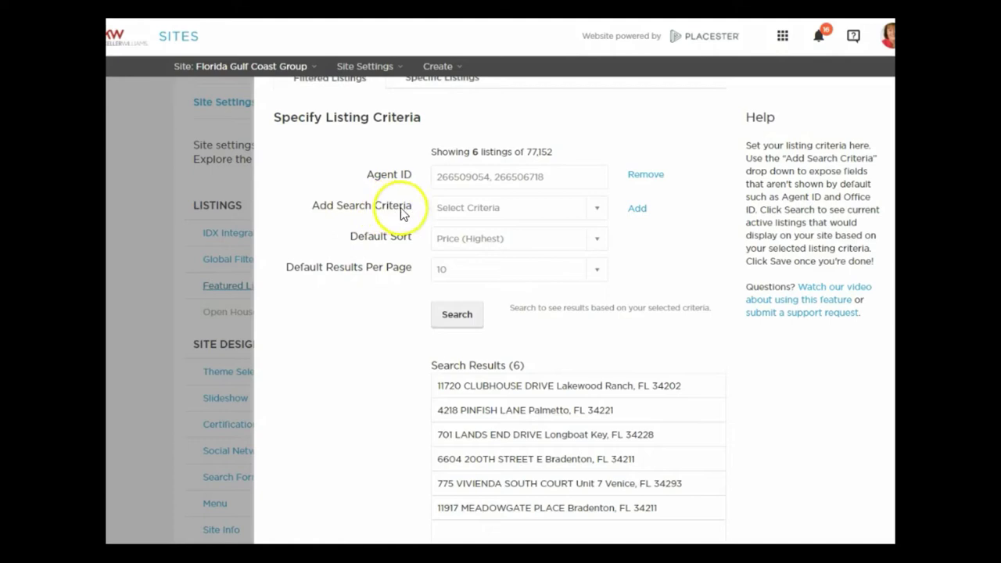
Examine which search criteria can be added to the Featured Listings filter and review the listings matched by Agent ID.
left_click(599, 210)
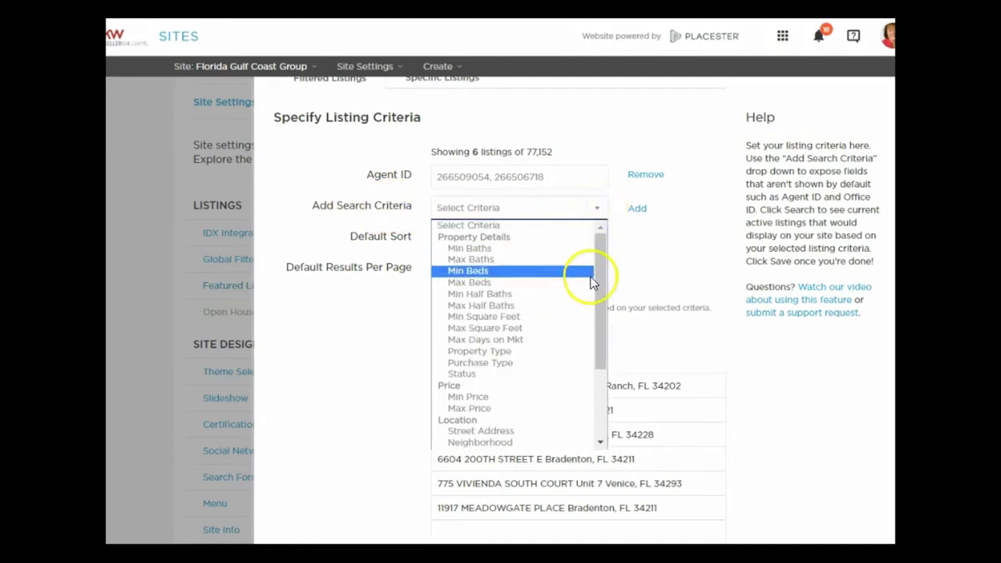
scroll(592, 282, "down", 3)
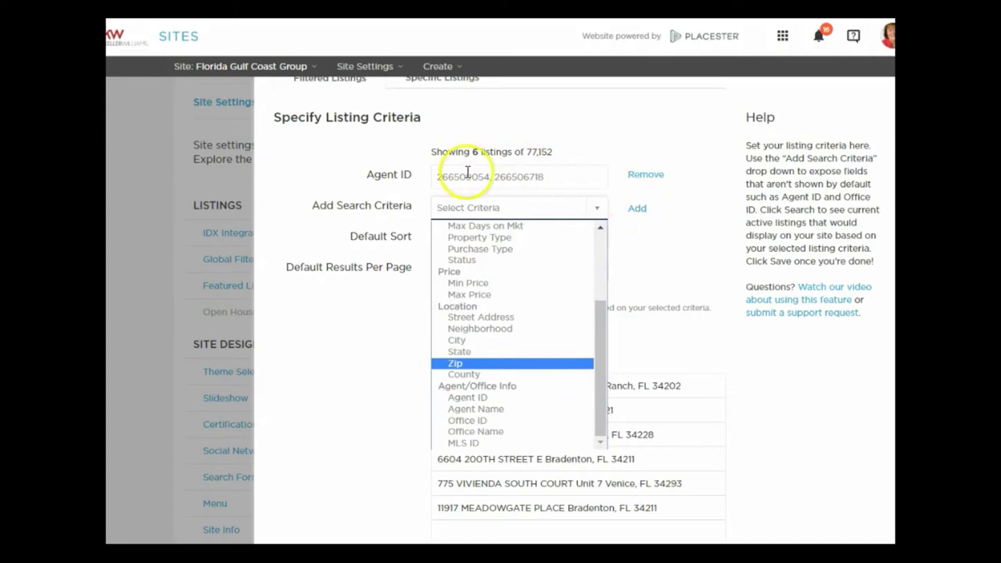
left_click(675, 230)
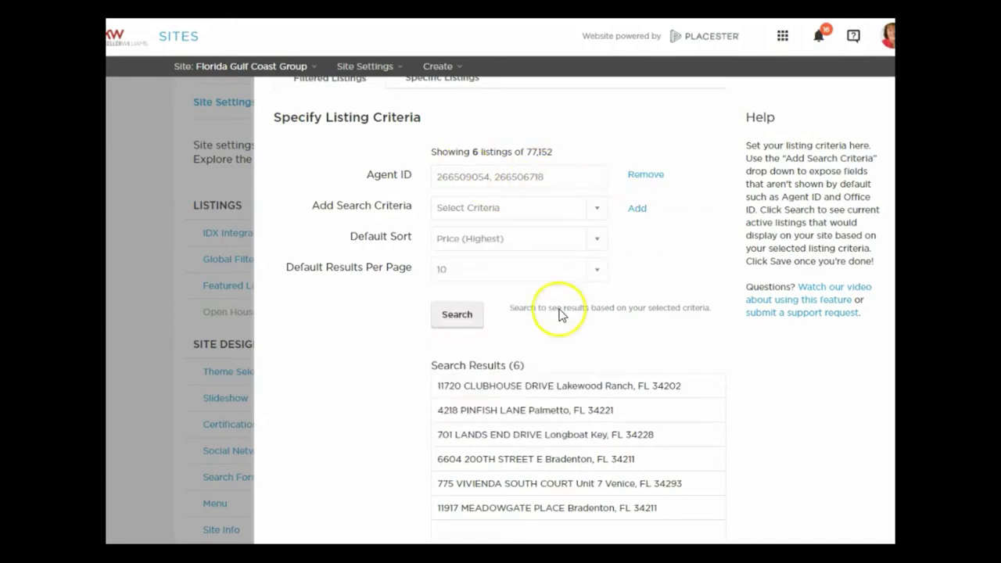
scroll(548, 392, "down", 2)
scroll(540, 373, "up", 1)
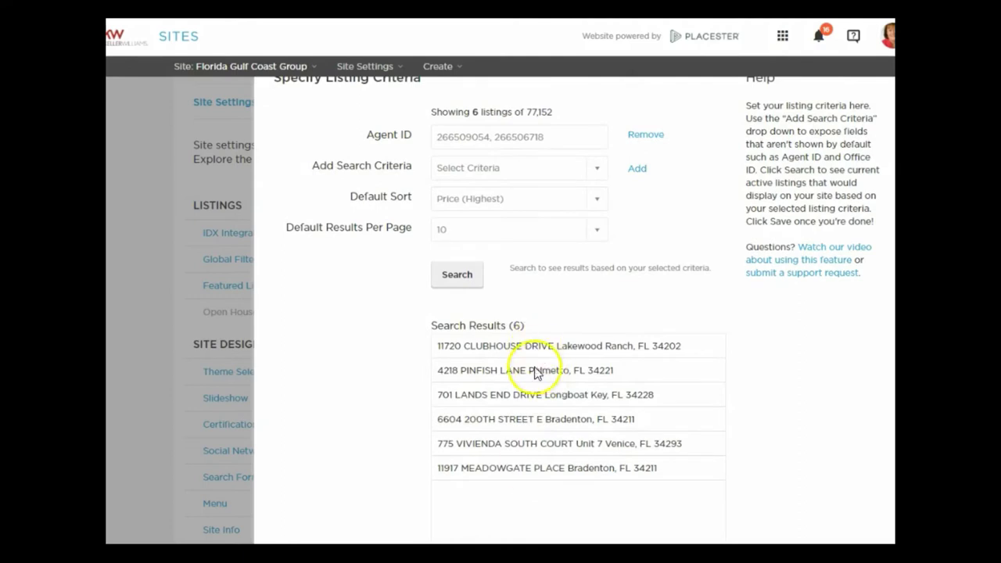
scroll(542, 376, "up", 2)
scroll(543, 382, "up", 1)
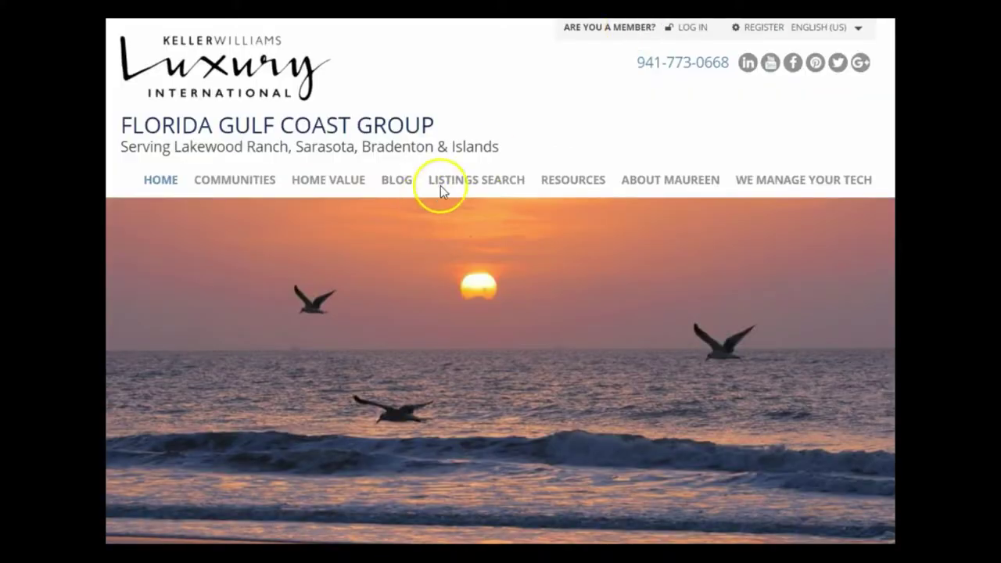
Open the Team Listings page on the live Florida Gulf Coast Group site and look through all its featured listings.
mouse_move(430, 196)
left_click(463, 261)
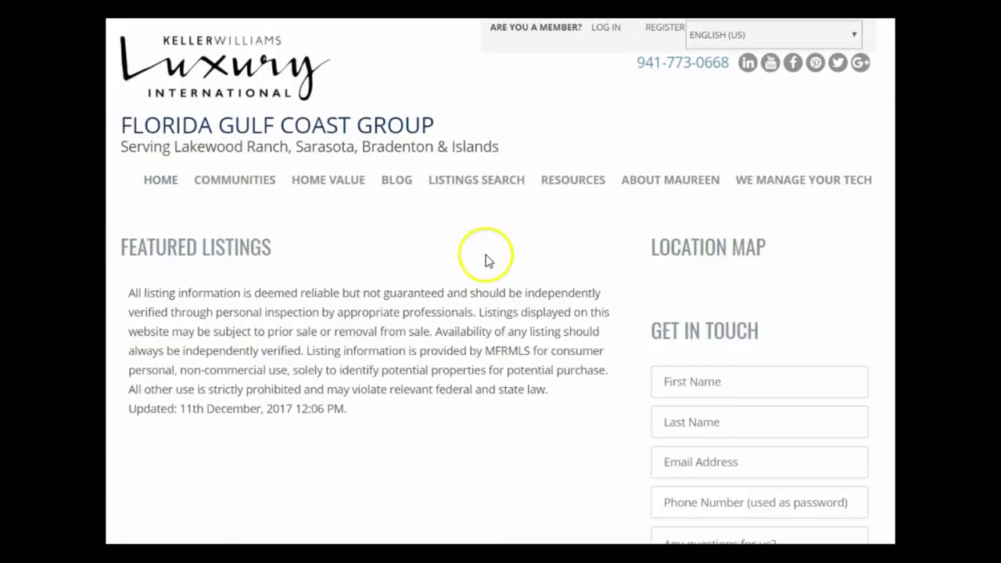
scroll(557, 232, "down", 3)
scroll(557, 237, "down", 1)
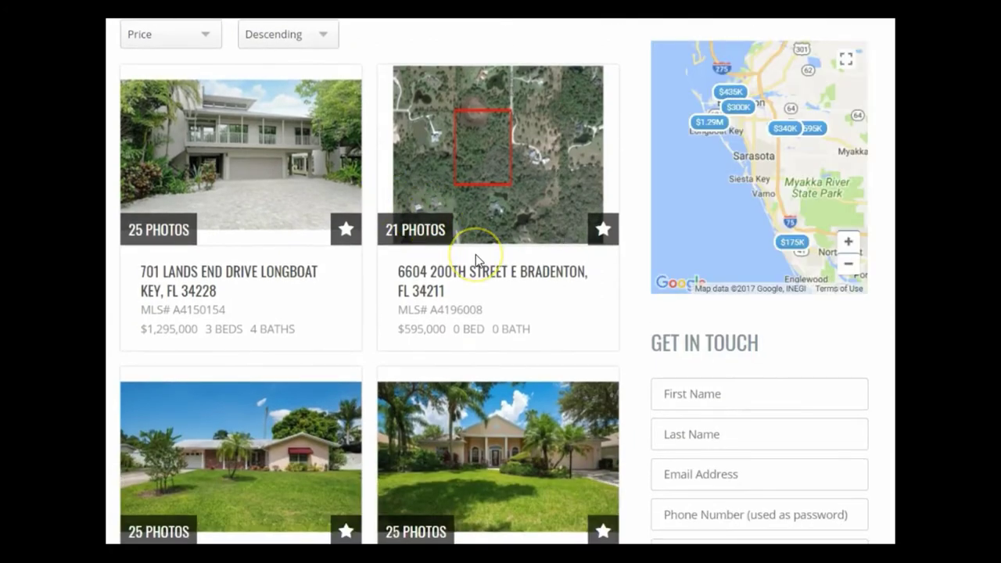
scroll(476, 254, "down", 2)
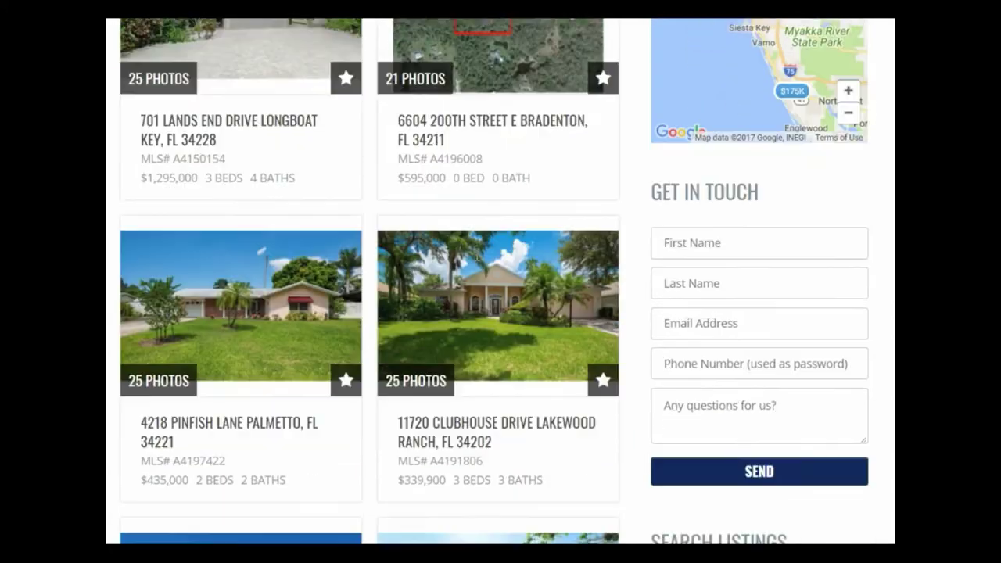
scroll(477, 262, "down", 3)
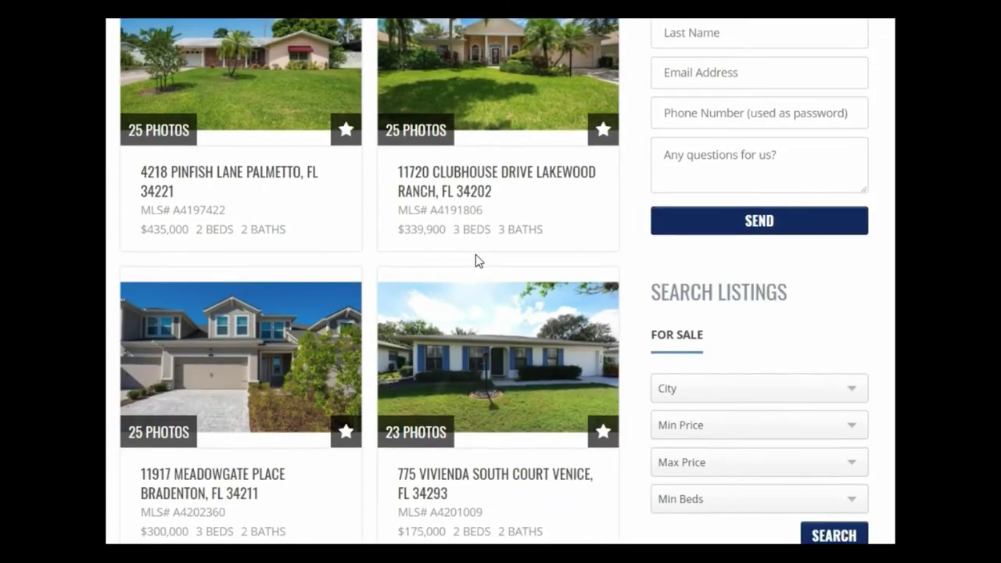
scroll(476, 254, "up", 3)
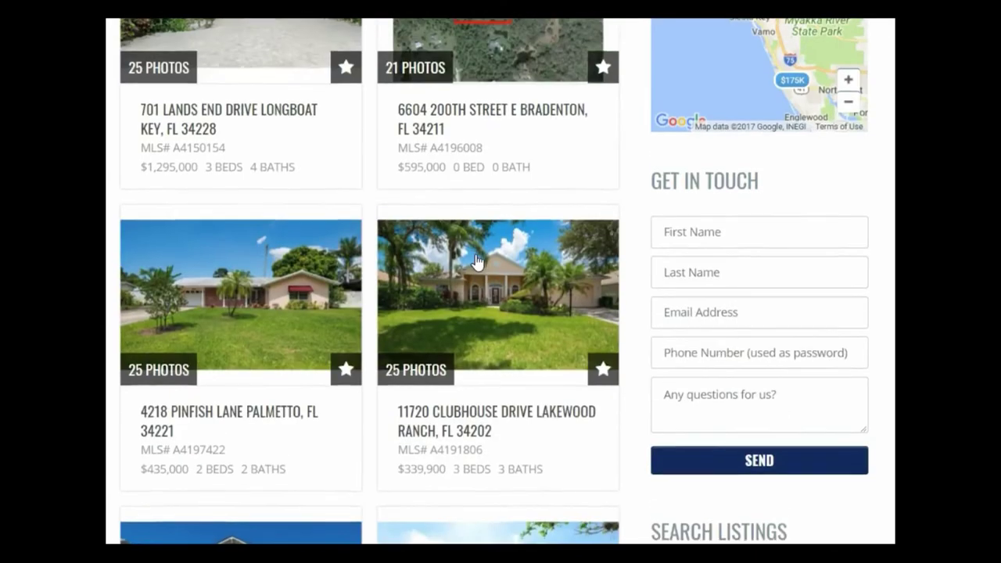
scroll(476, 262, "up", 4)
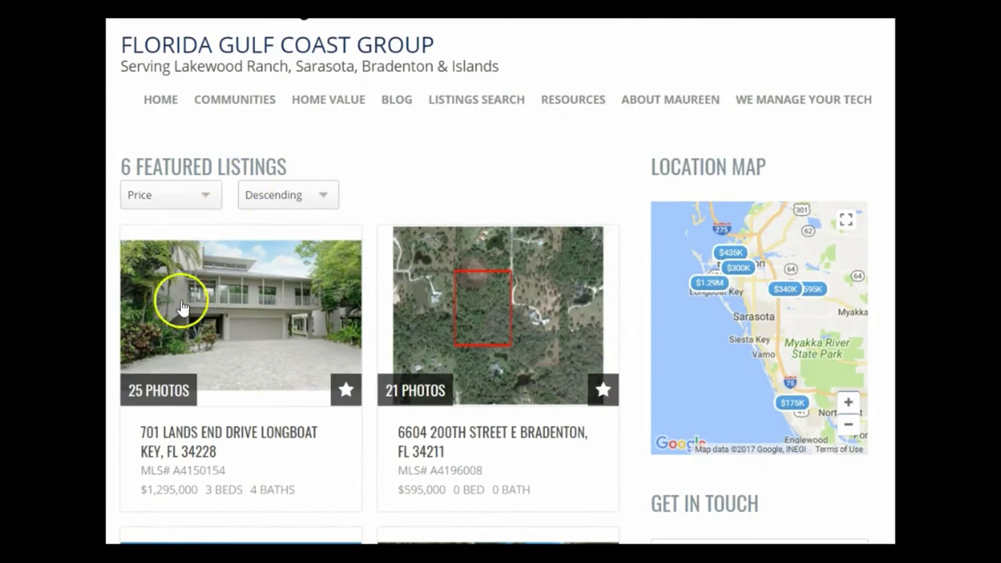
scroll(478, 297, "down", 3)
scroll(480, 297, "down", 5)
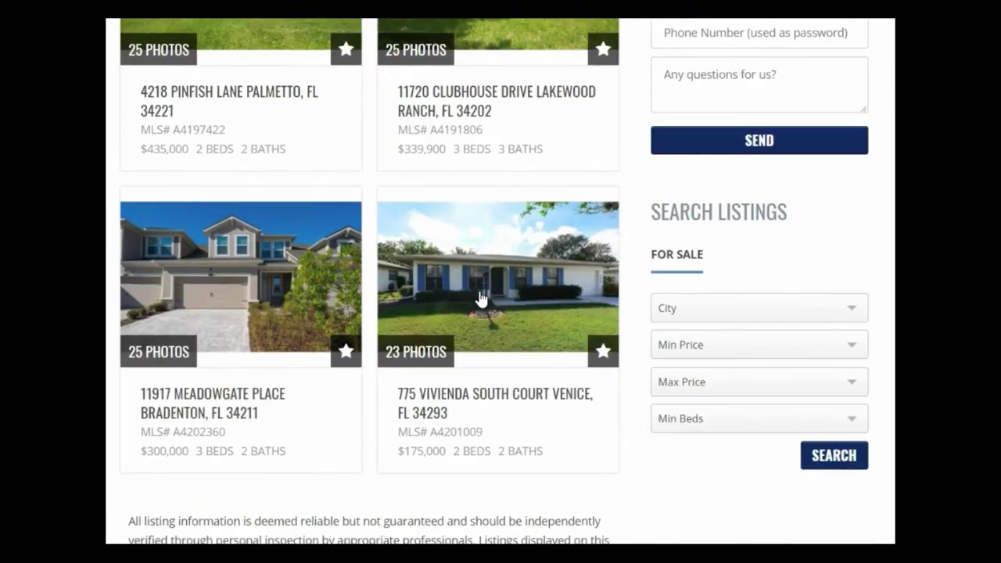
scroll(480, 297, "up", 8)
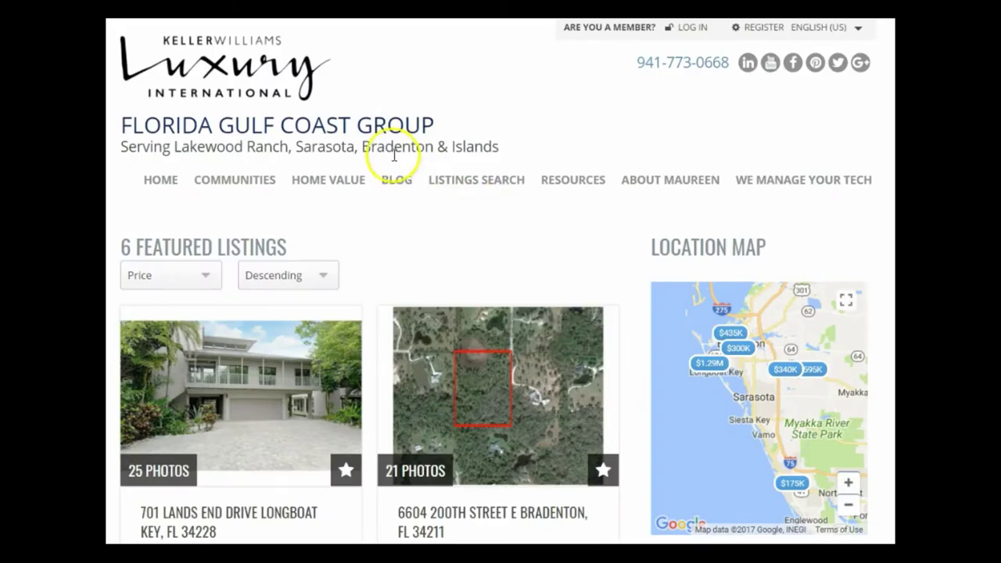
Open the Listings Search page on the live site and examine its search filters and results area.
mouse_move(467, 185)
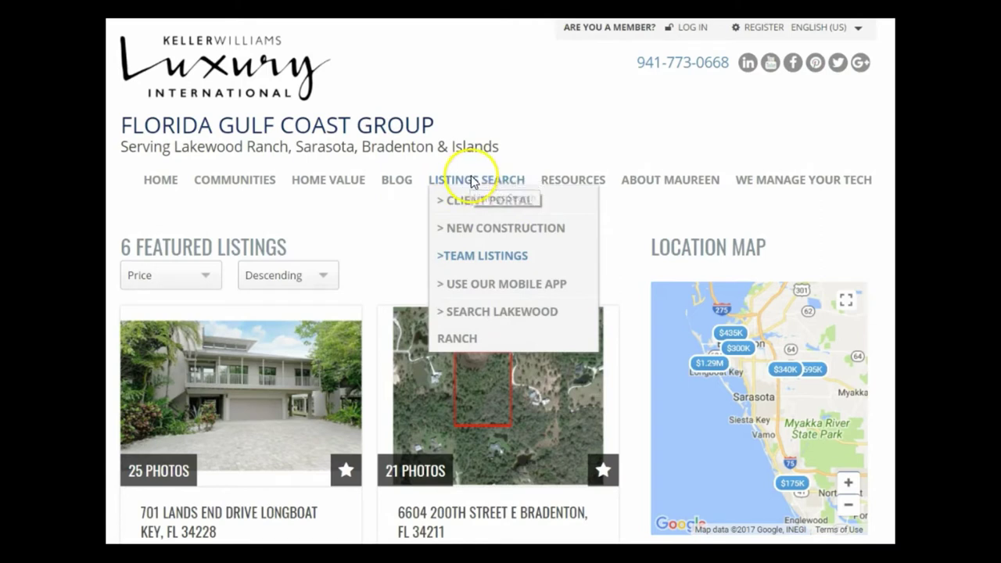
left_click(471, 182)
left_click(509, 223)
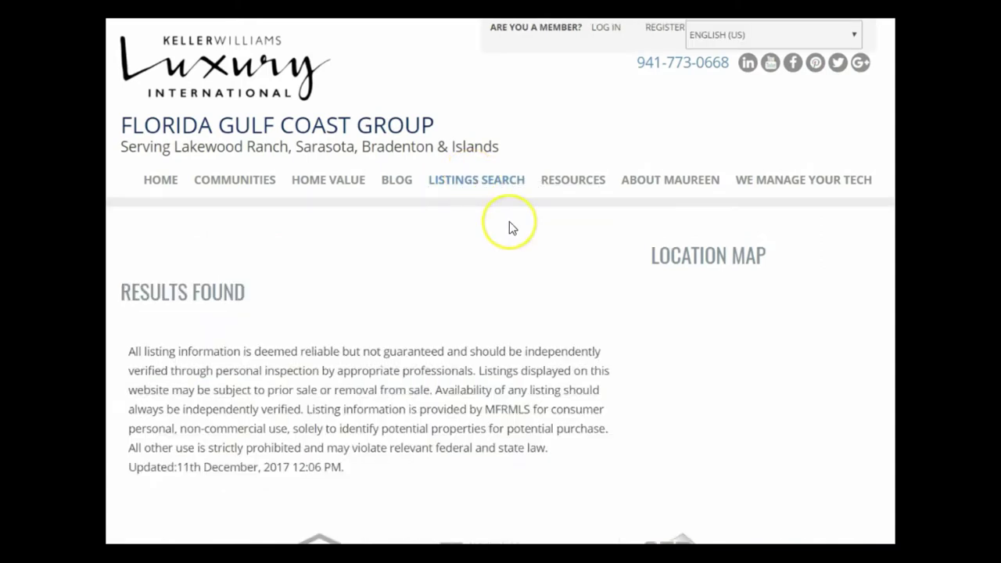
scroll(509, 224, "down", 3)
scroll(509, 227, "up", 3)
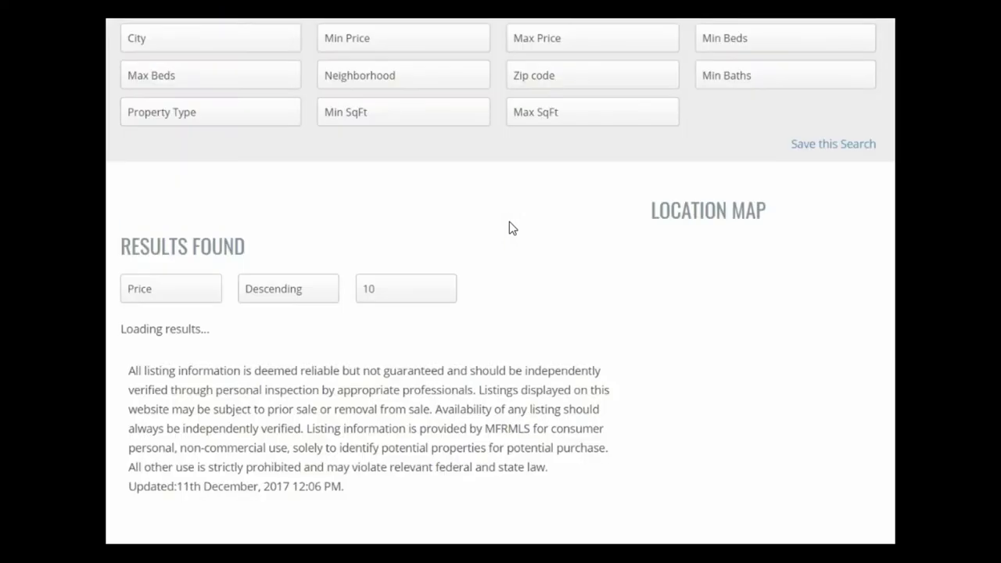
left_click(536, 227)
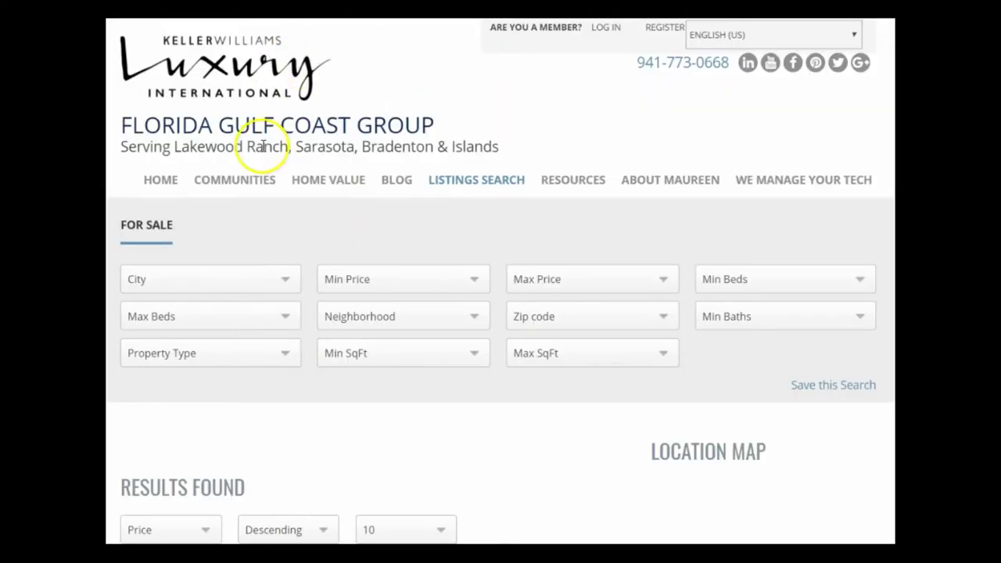
Filter the live site's listings search by zip code 34212.
left_click(279, 290)
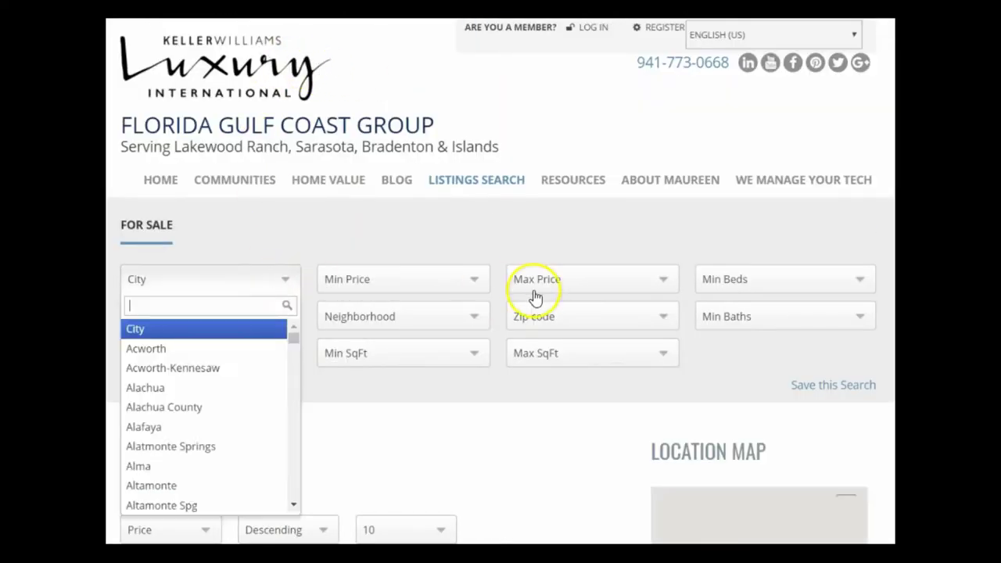
left_click(547, 321)
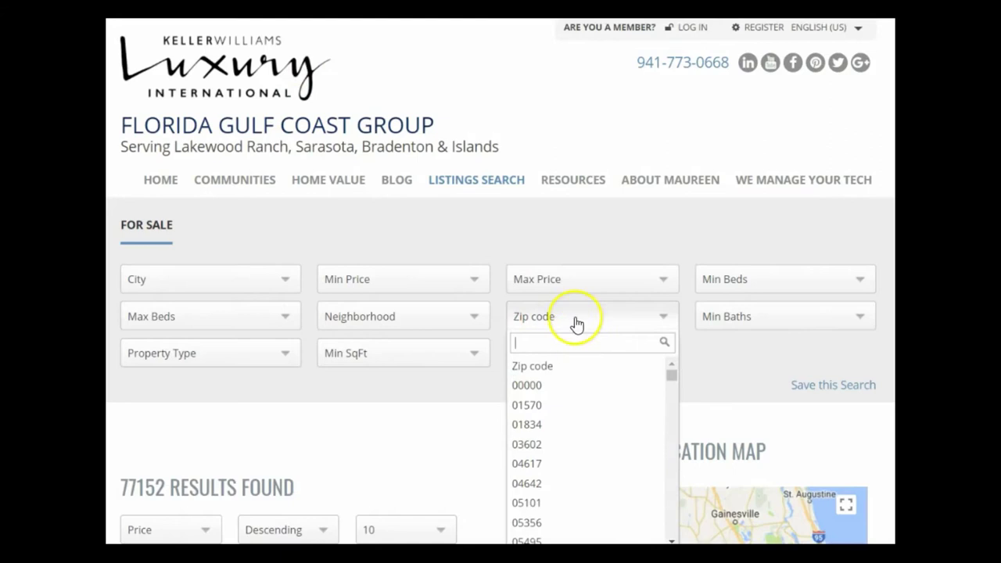
type("34212")
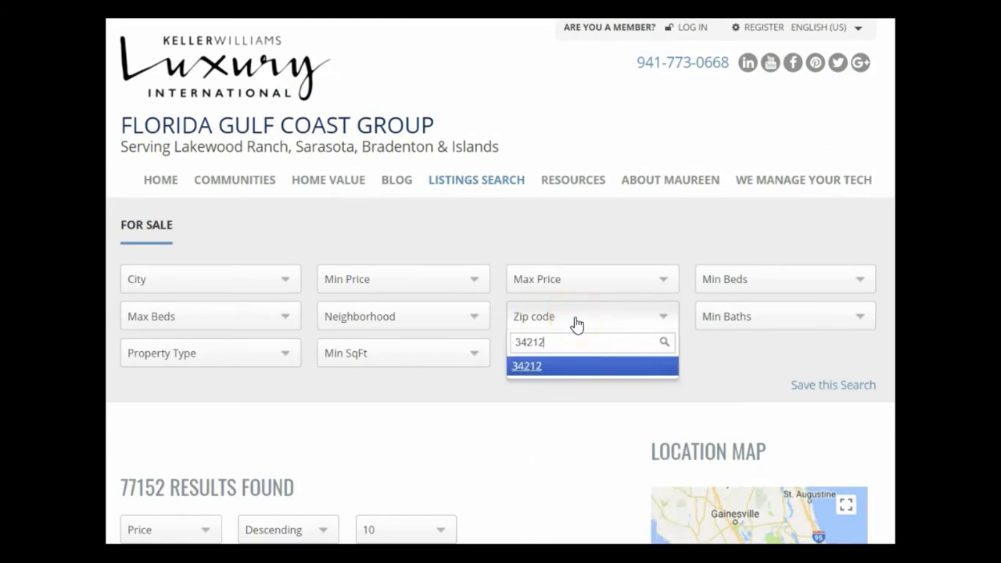
left_click(529, 367)
Look through the listing cards and location map for the zip code search on the live site.
scroll(563, 321, "down", 3)
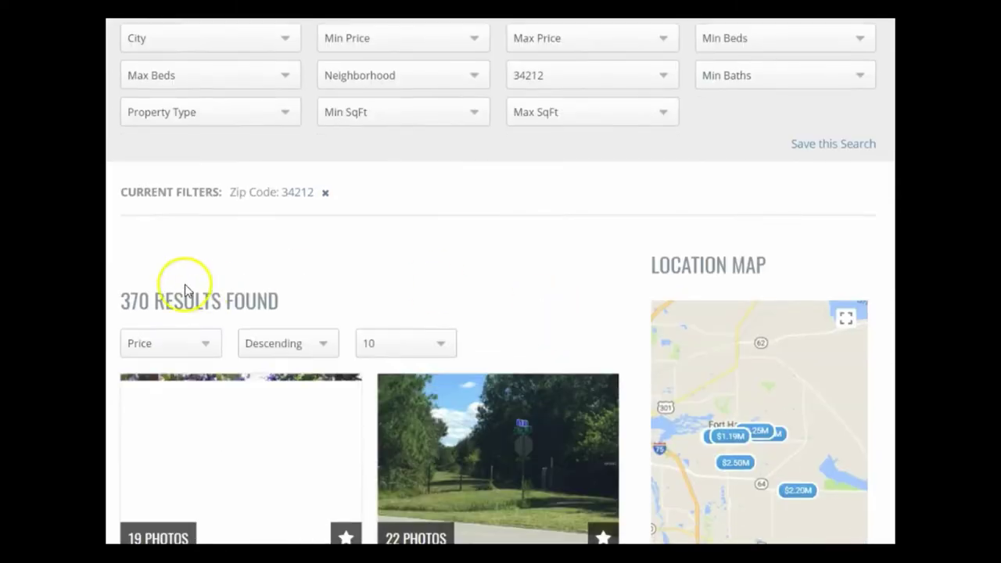
scroll(547, 254, "down", 1)
scroll(547, 254, "down", 5)
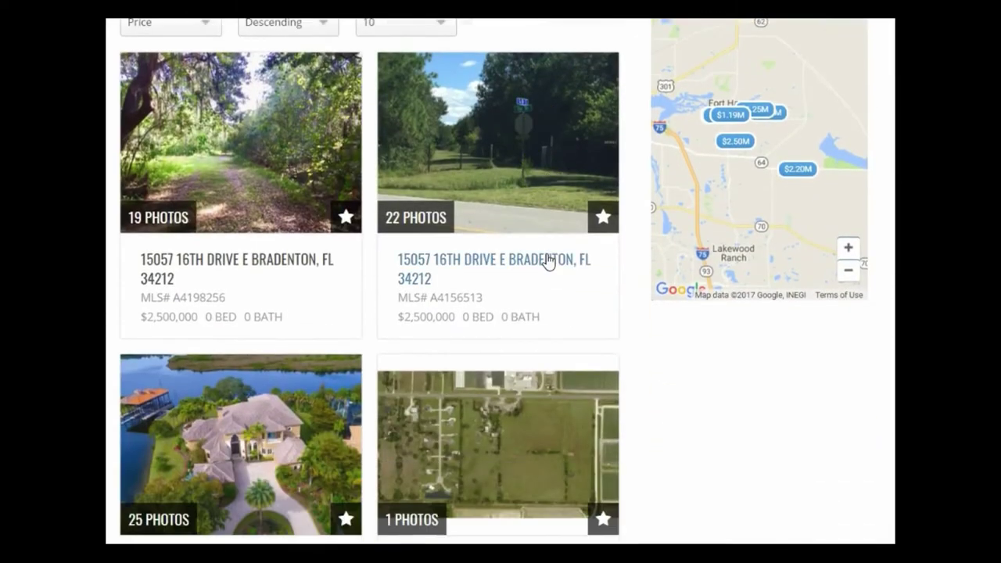
scroll(532, 289, "down", 2)
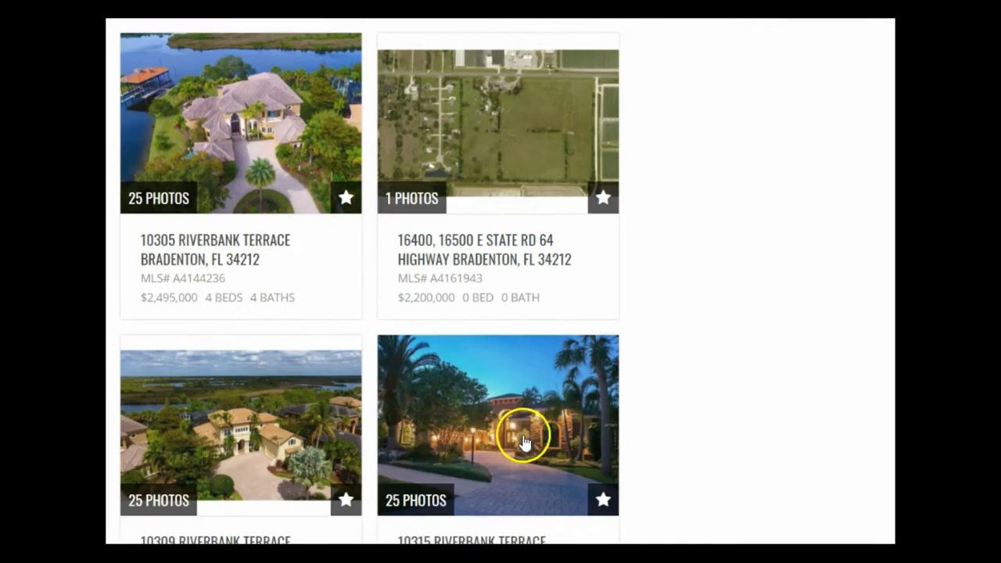
scroll(567, 368, "down", 2)
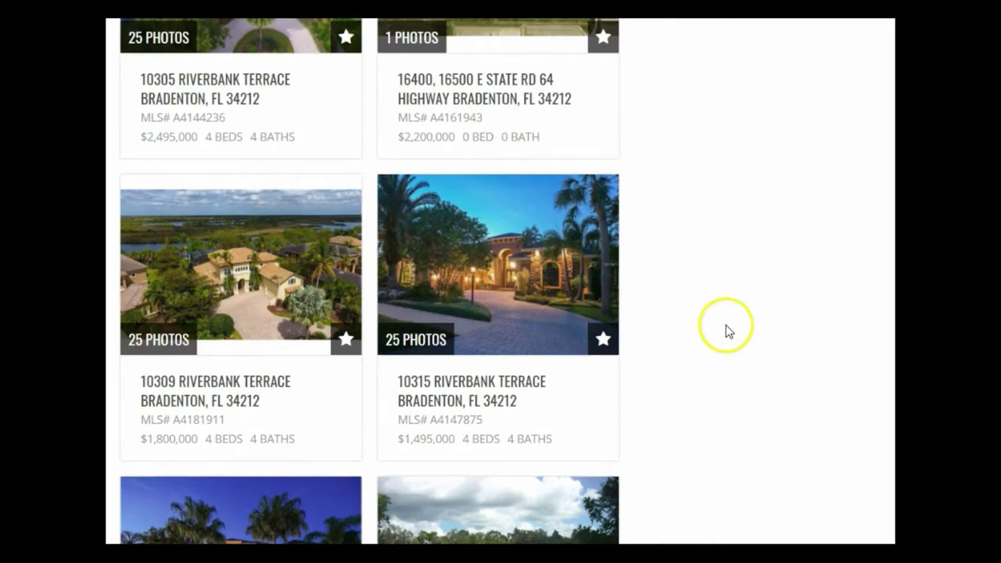
scroll(892, 305, "up", 6)
scroll(501, 281, "up", 5)
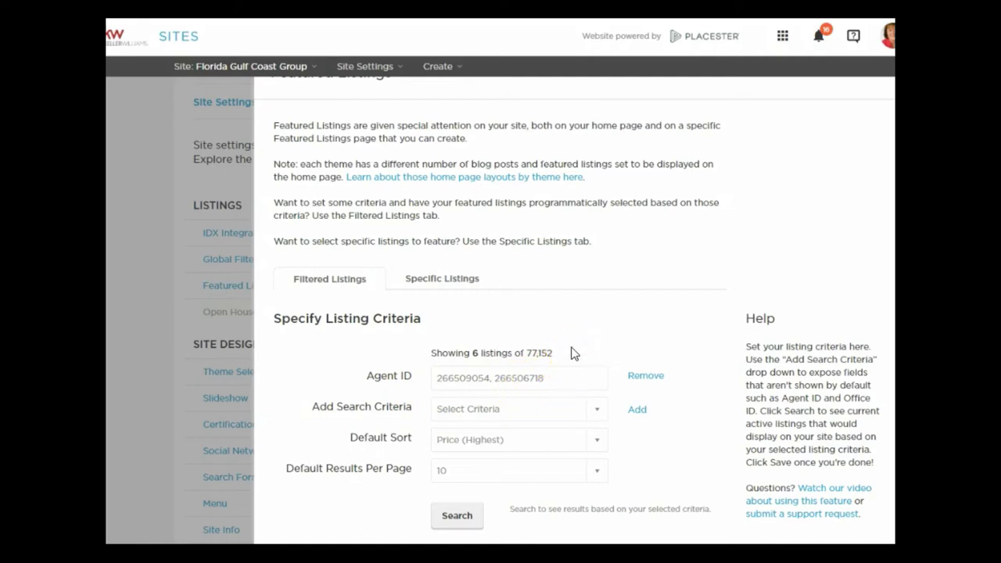
Switch back to the Placester site editor, close the Featured Listings settings and open the site's Menu Configuration.
left_click(150, 272)
scroll(317, 240, "down", 2)
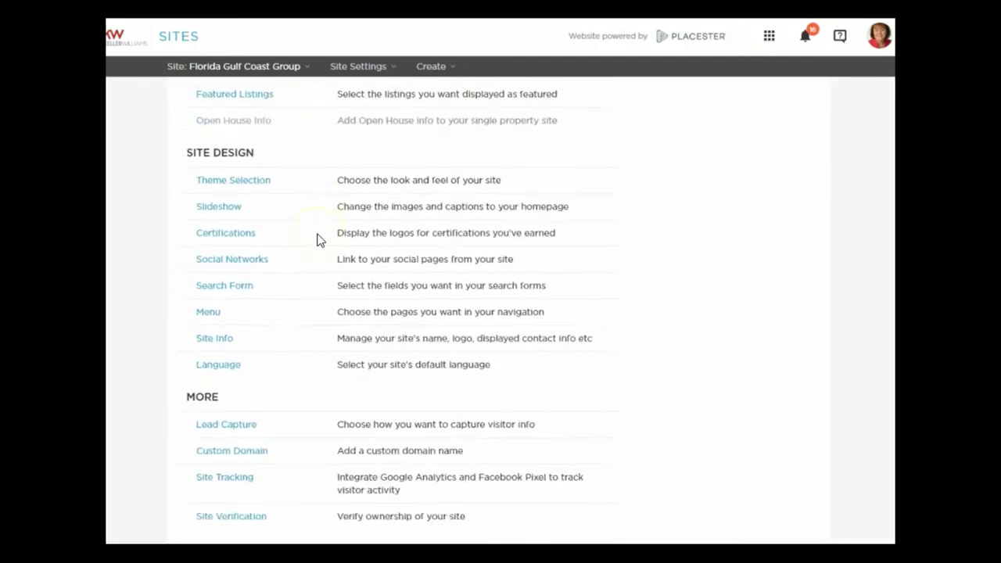
scroll(317, 240, "down", 1)
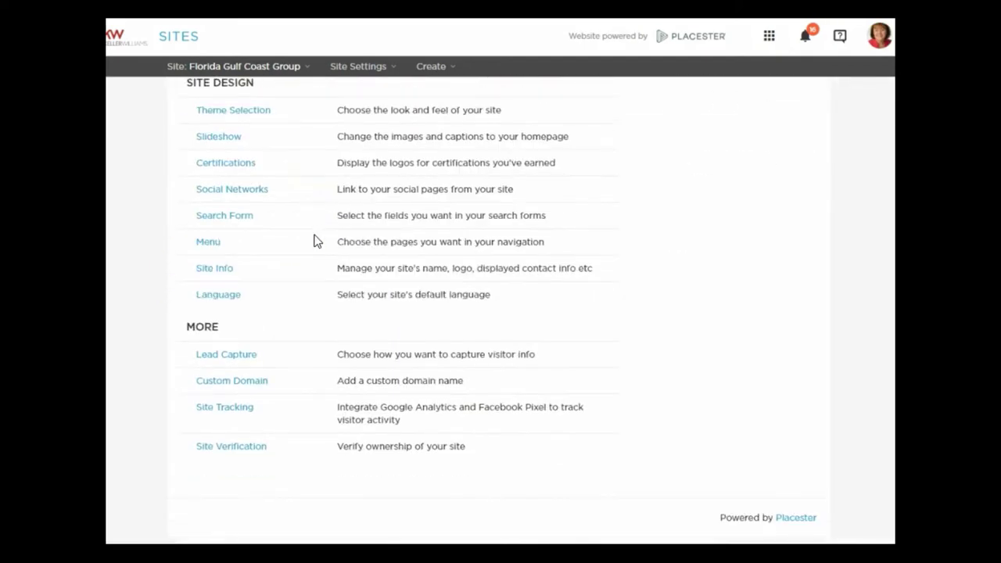
left_click(203, 243)
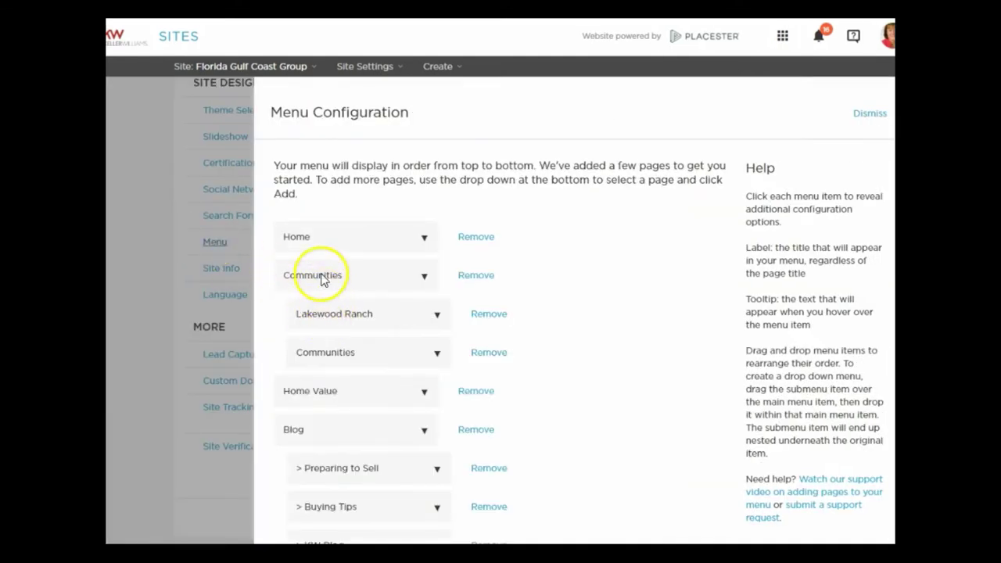
Inspect the label and tooltip of the Team Listings menu item and compare it with the live site's Listings Search submenu.
scroll(344, 342, "down", 1)
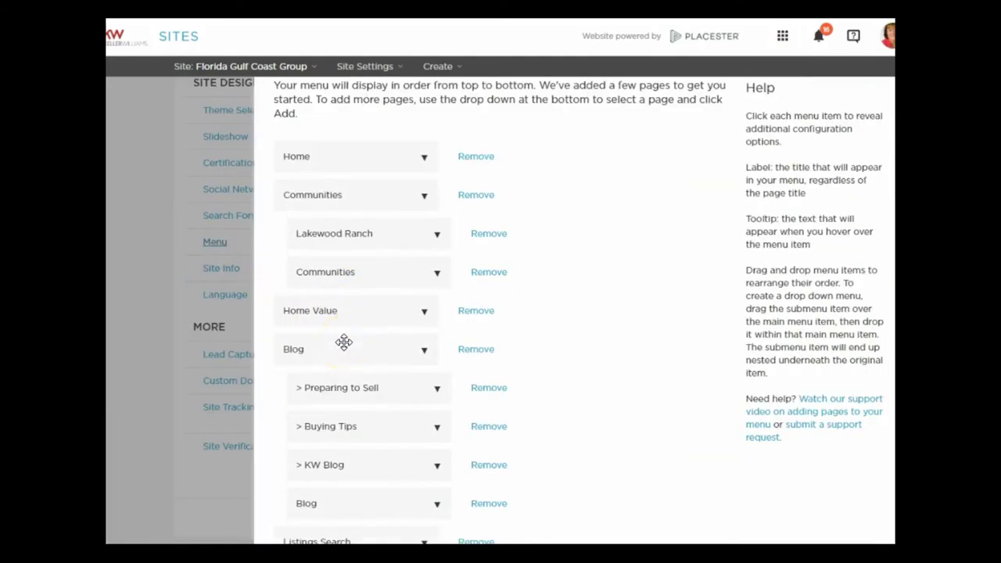
scroll(344, 341, "down", 3)
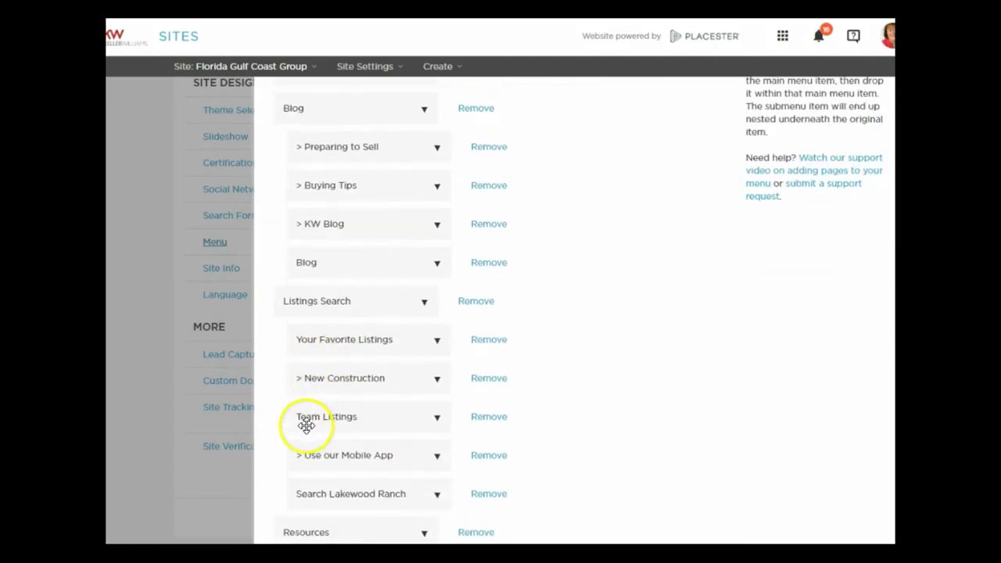
left_click(351, 415)
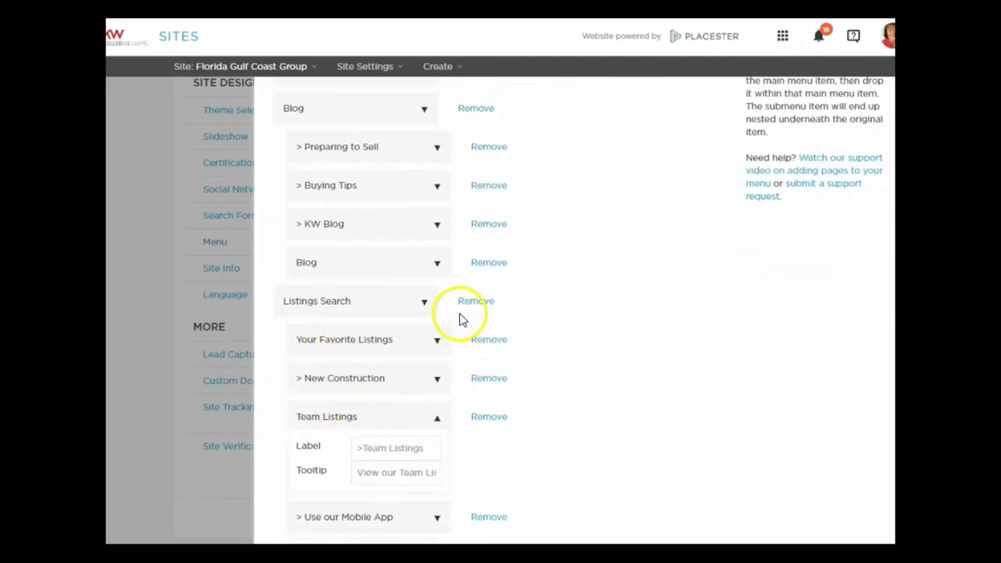
scroll(460, 320, "down", 2)
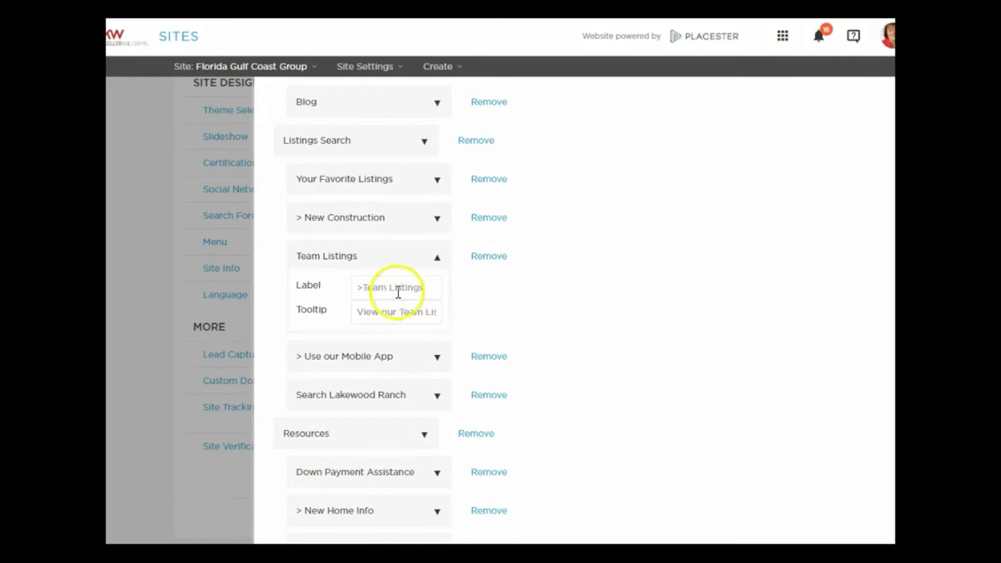
left_click_drag(363, 287, 427, 287)
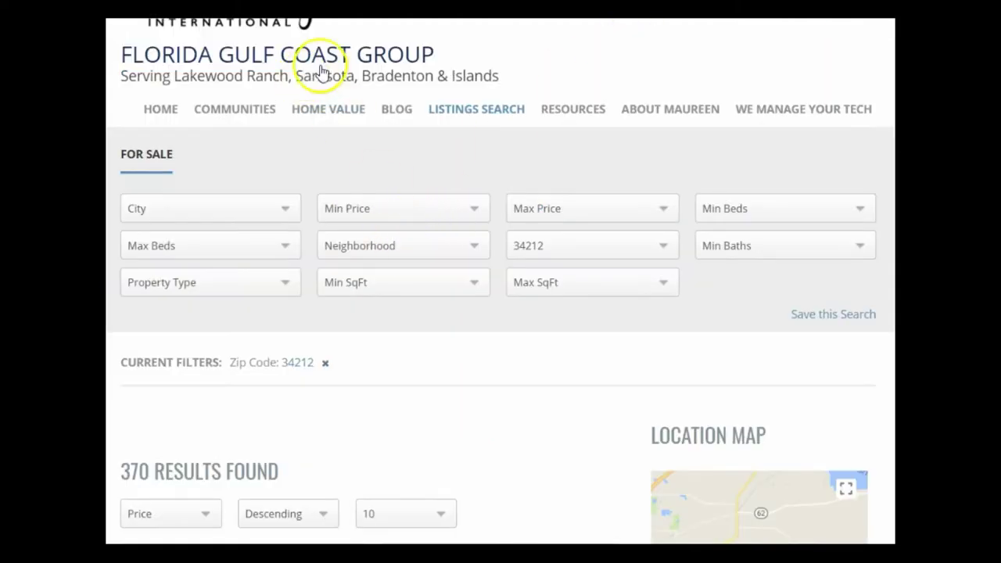
mouse_move(470, 113)
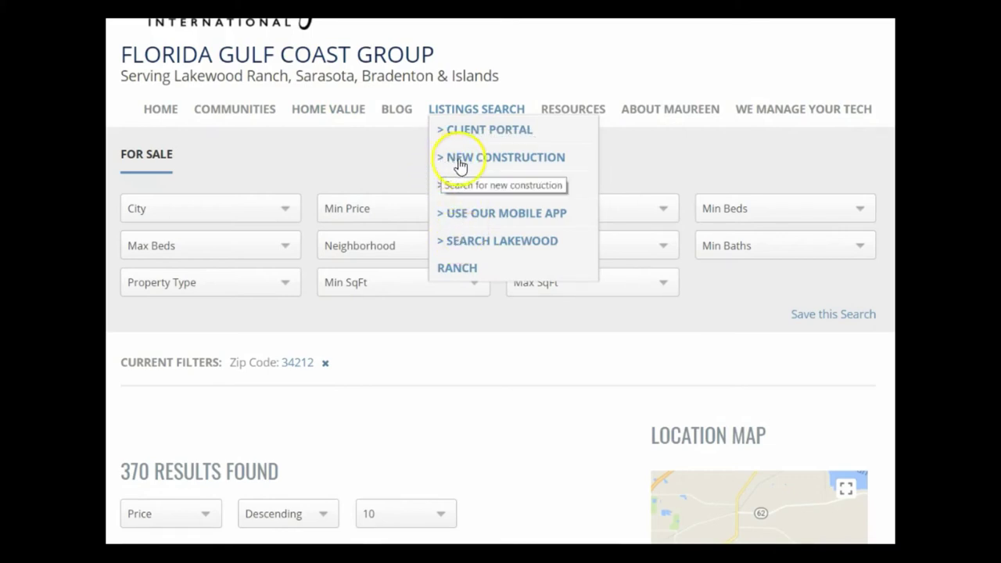
mouse_move(557, 114)
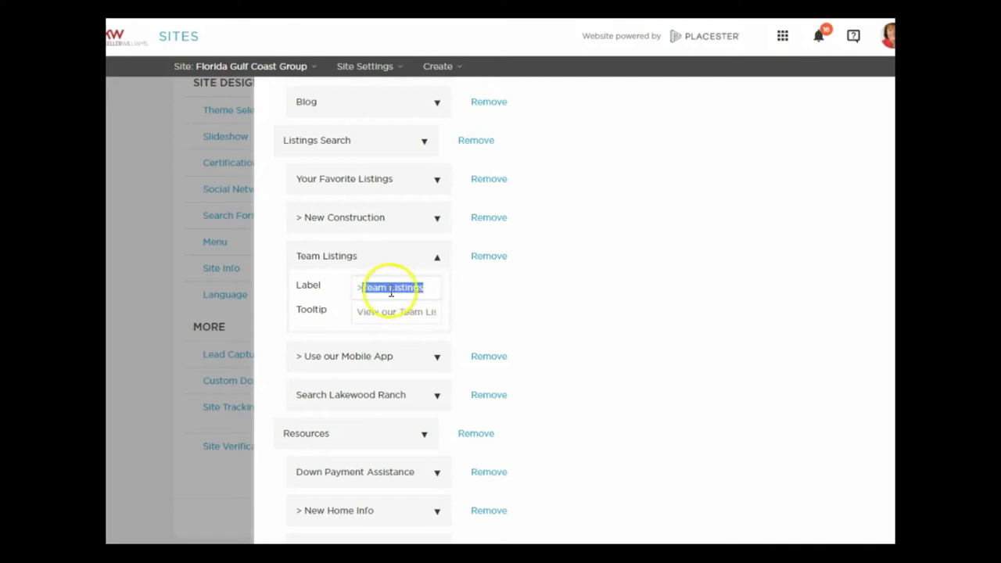
Return to the editor's Menu Configuration, go to the end of the menu list, and close it without saving changes.
scroll(679, 304, "down", 8)
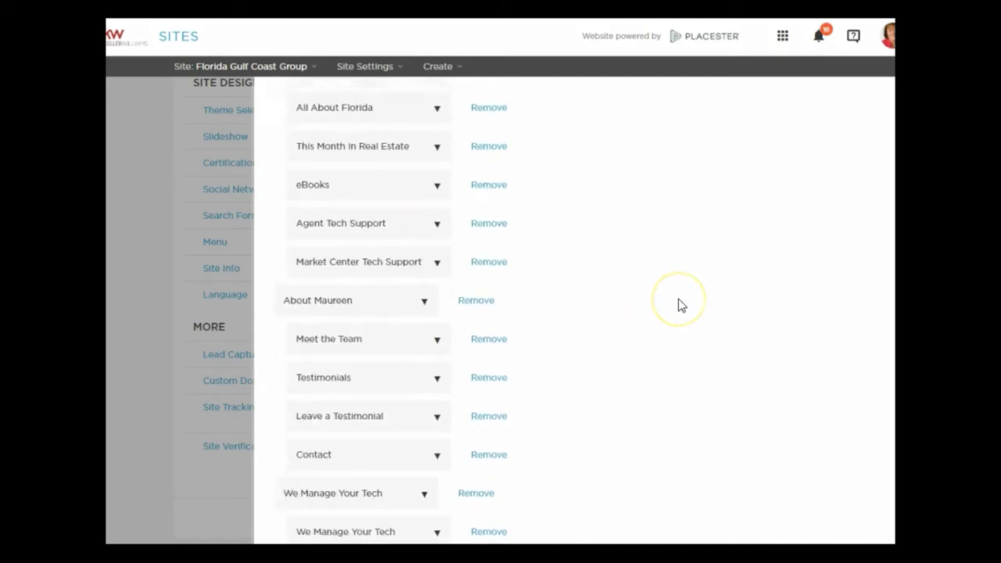
left_click(704, 535)
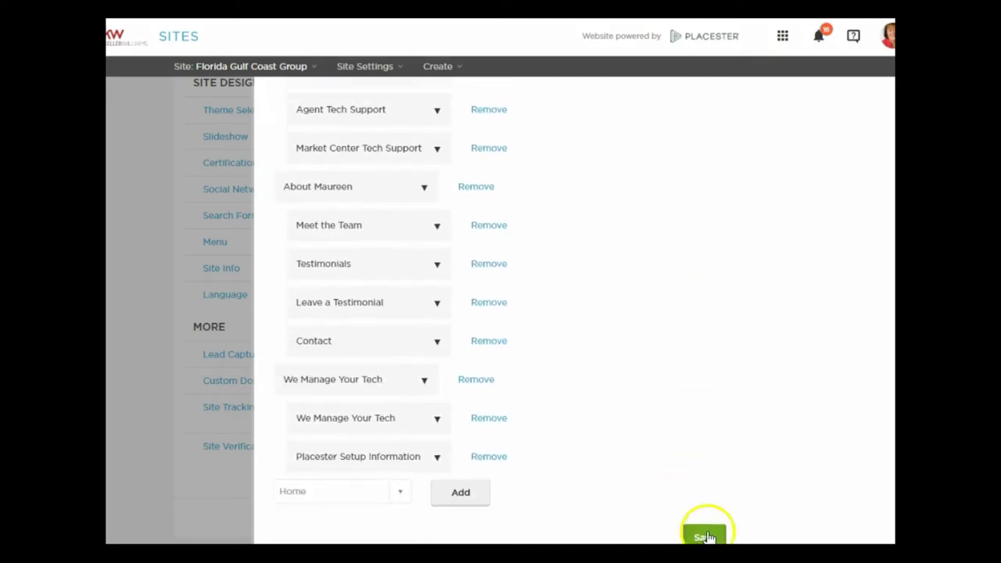
left_click(138, 242)
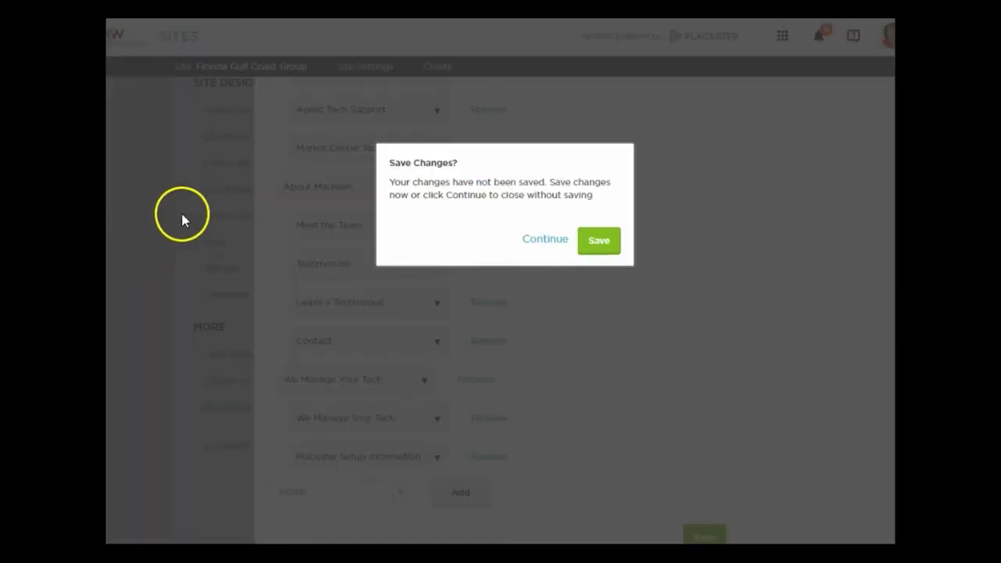
left_click(551, 240)
Reopen the Featured Listings settings and copy the existing Agent ID values.
scroll(193, 188, "up", 2)
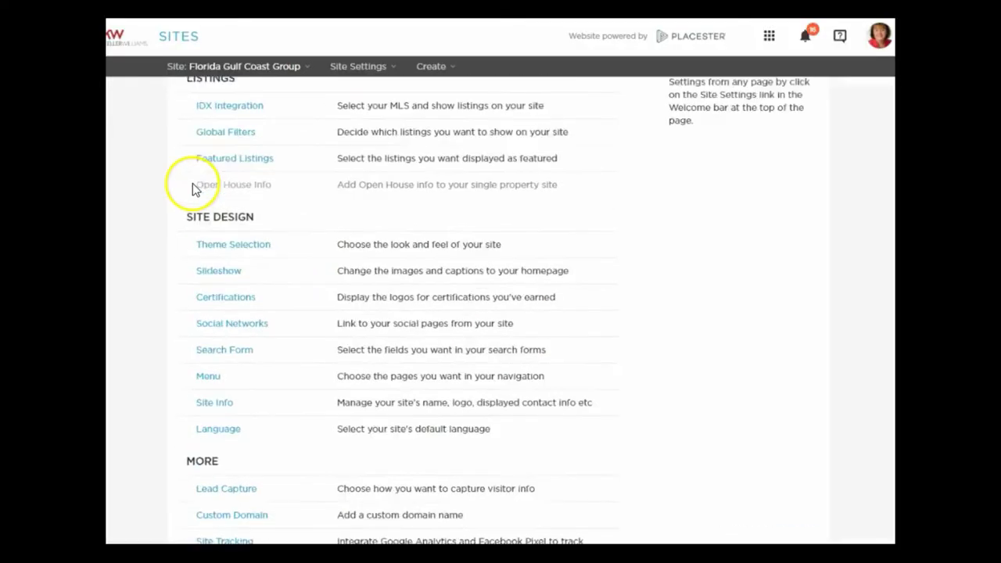
scroll(193, 188, "up", 2)
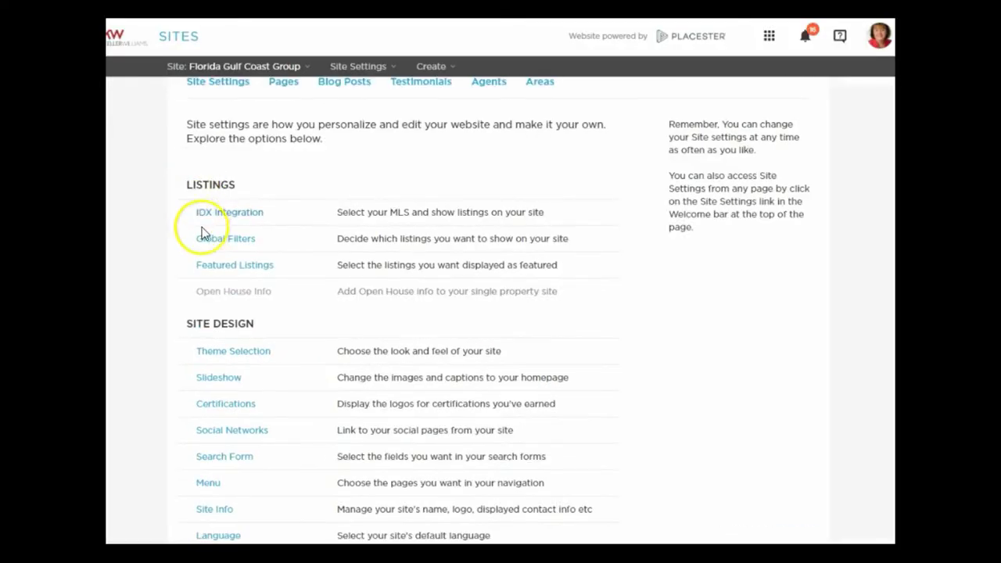
left_click(224, 269)
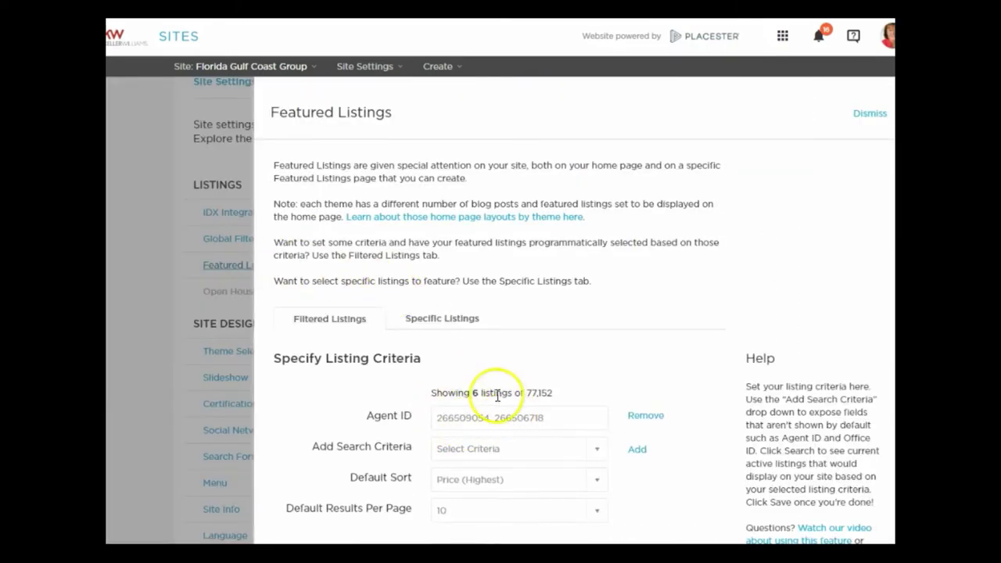
scroll(526, 358, "down", 1)
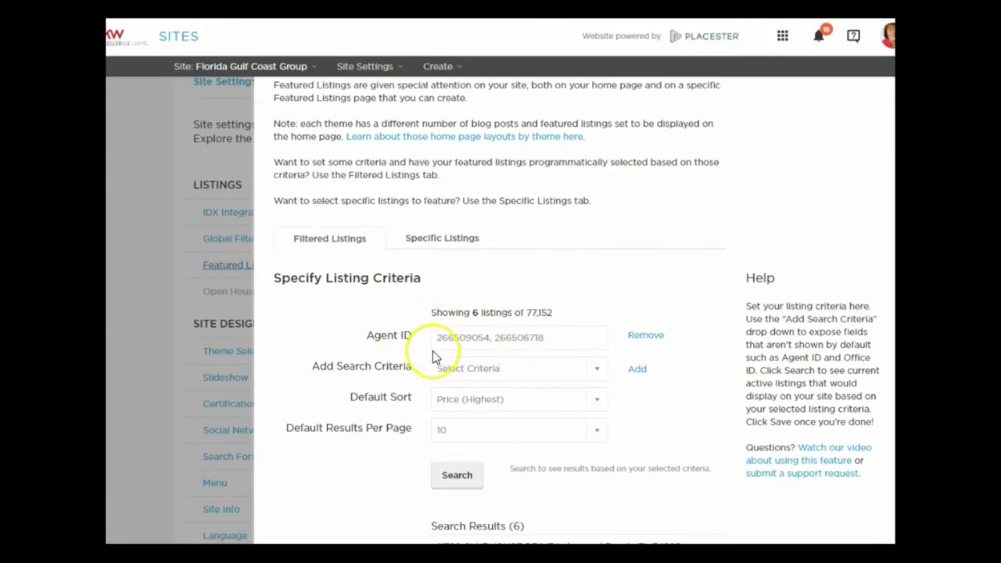
left_click_drag(546, 338, 422, 349)
right_click(452, 336)
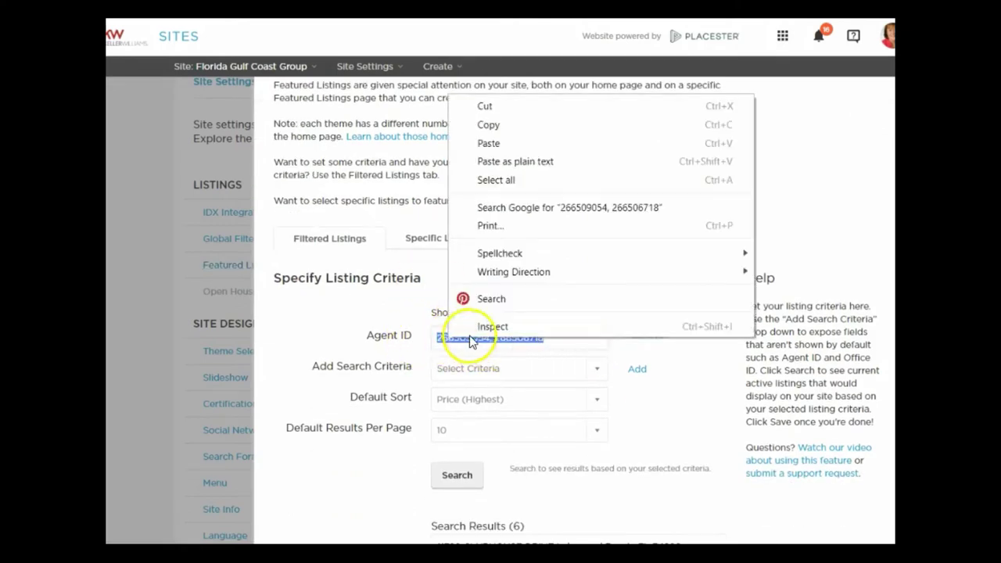
left_click(495, 125)
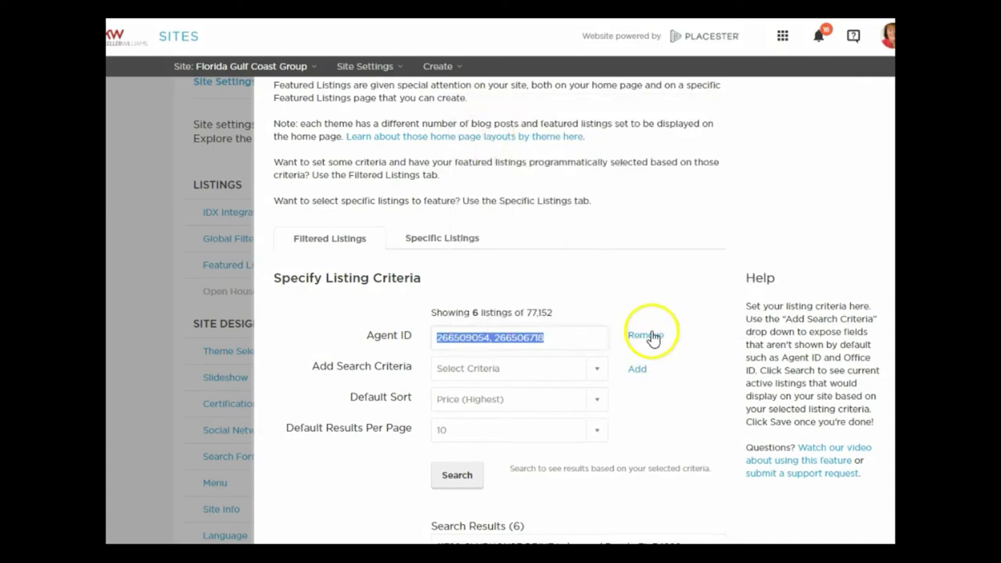
Remove the Agent ID criterion from the Featured Listings filter and add a Zip criterion in its place.
left_click(652, 336)
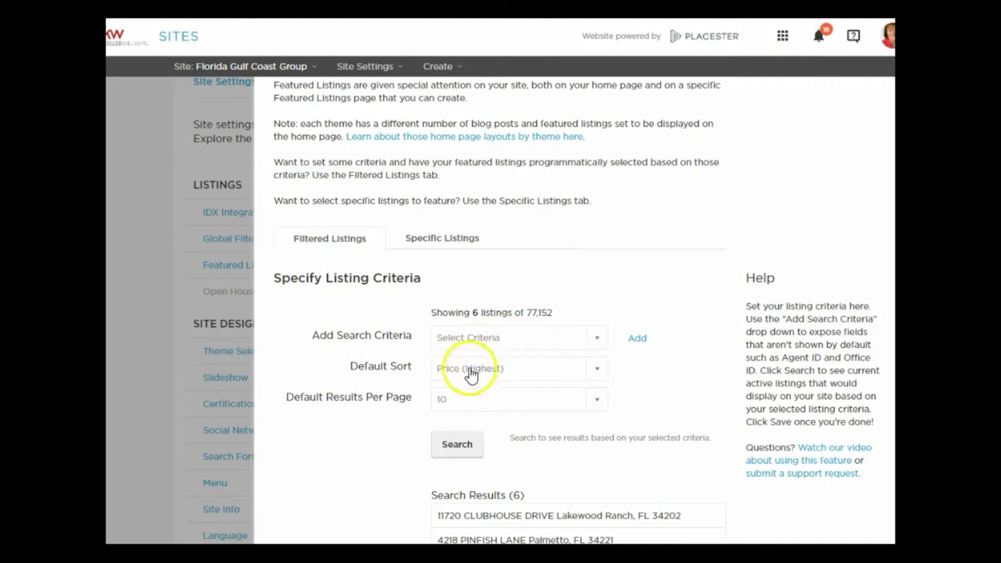
left_click(598, 344)
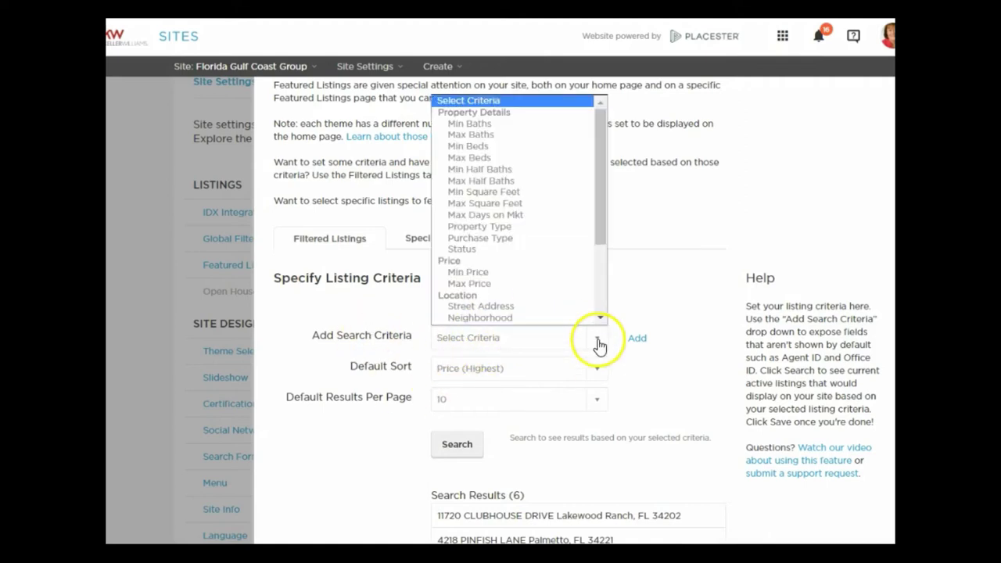
left_click_drag(604, 198, 600, 270)
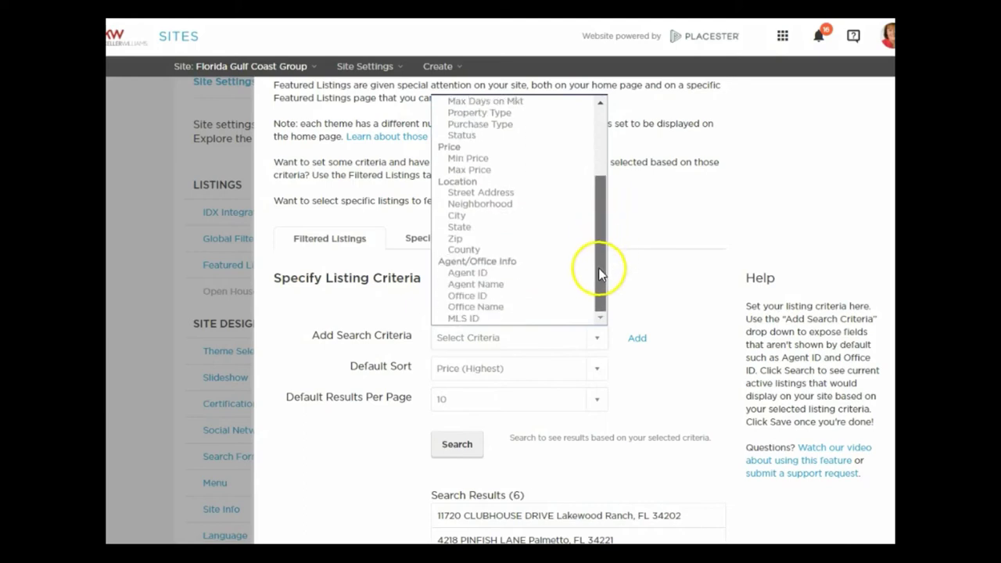
left_click(469, 238)
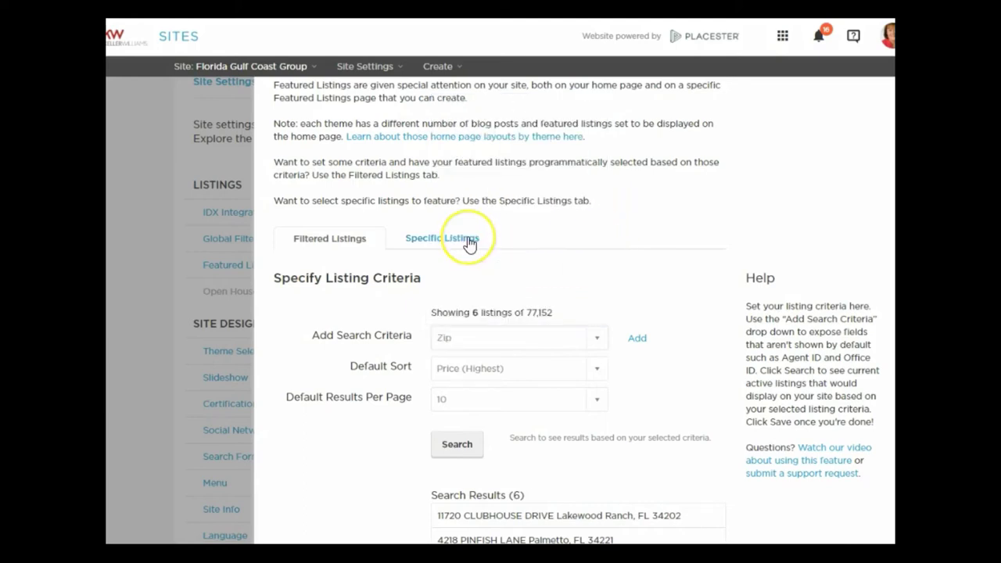
left_click(601, 375)
left_click(657, 264)
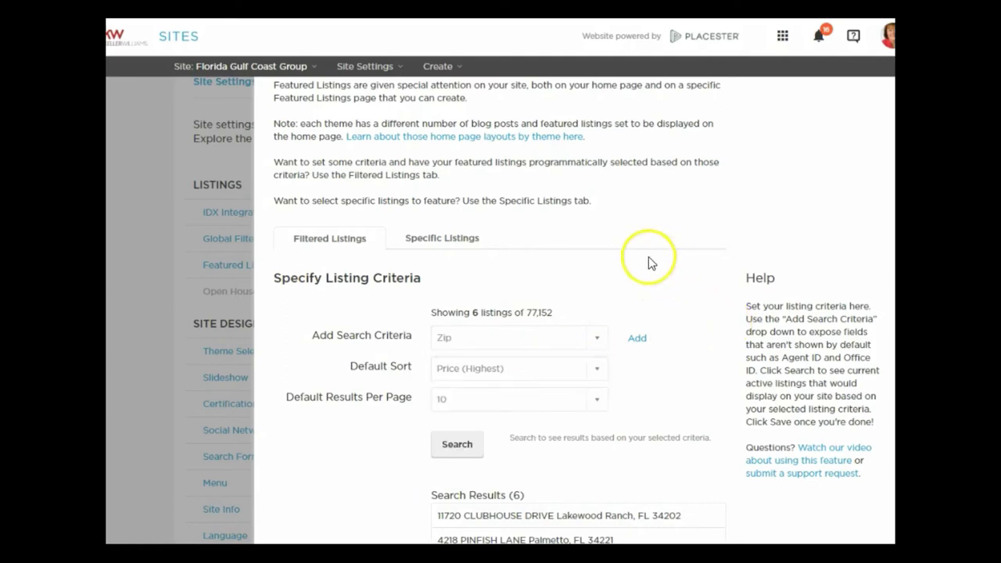
left_click(638, 341)
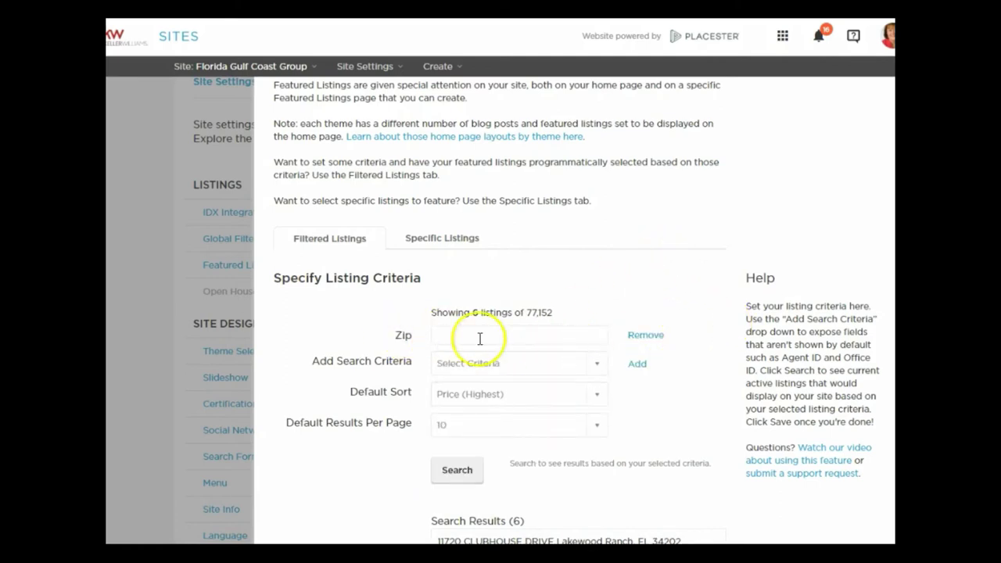
Add Min Price and Max Price criteria to the Featured Listings filter.
left_click(596, 364)
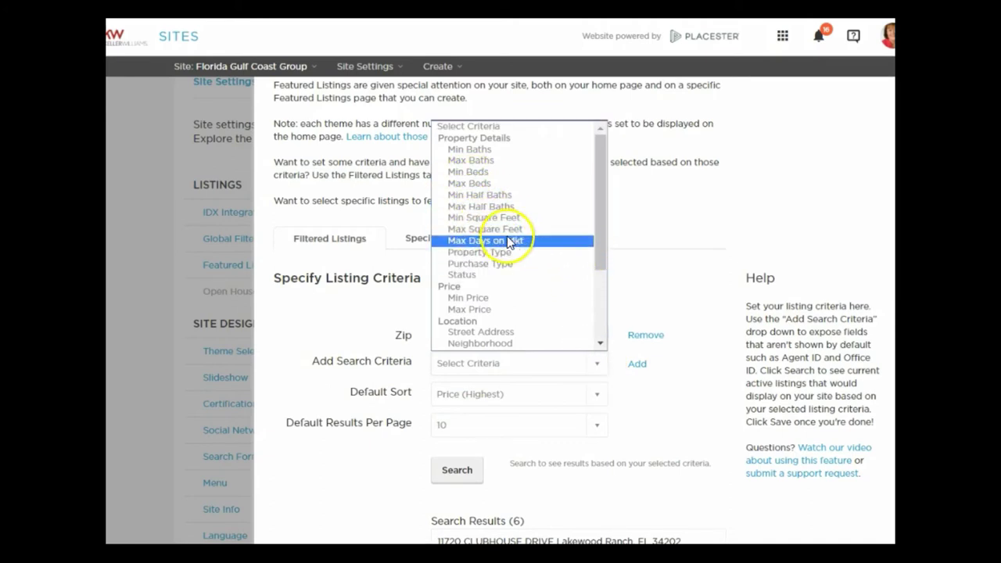
left_click(473, 302)
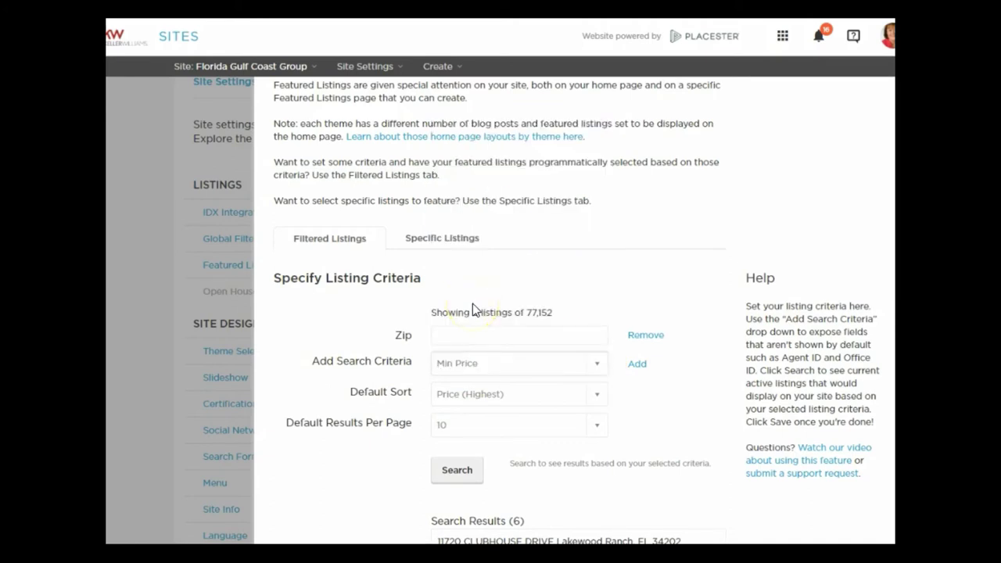
left_click(637, 365)
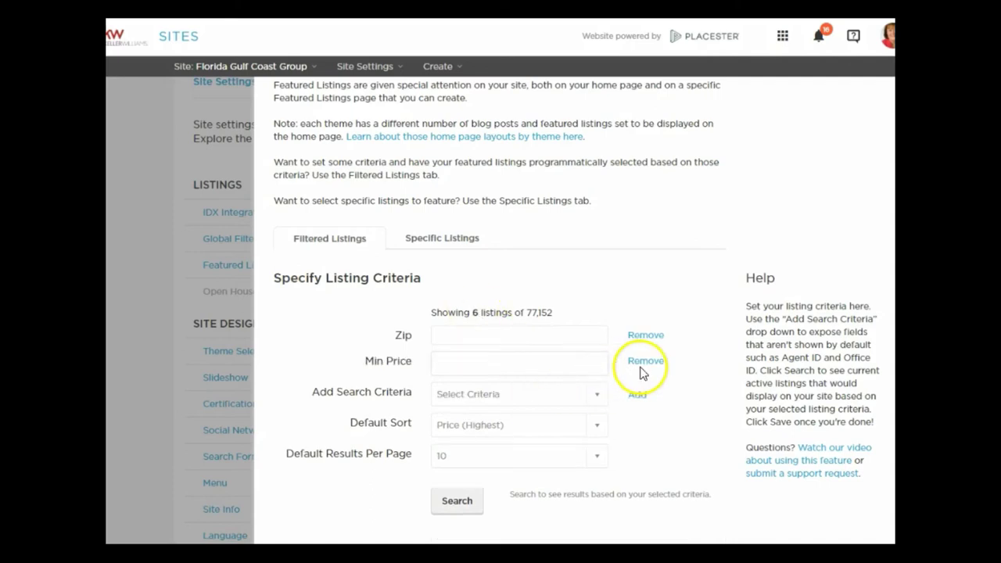
left_click(596, 397)
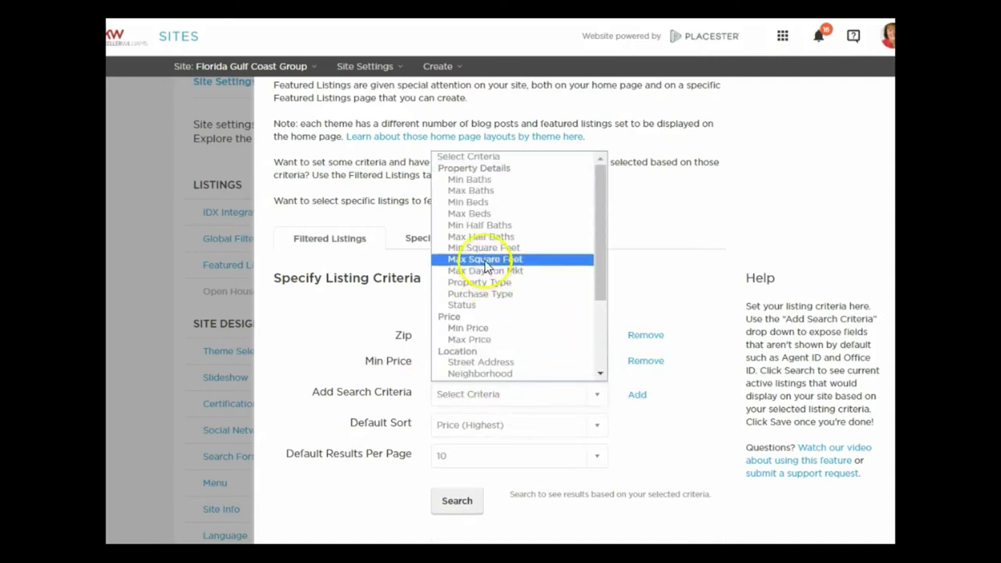
left_click(469, 339)
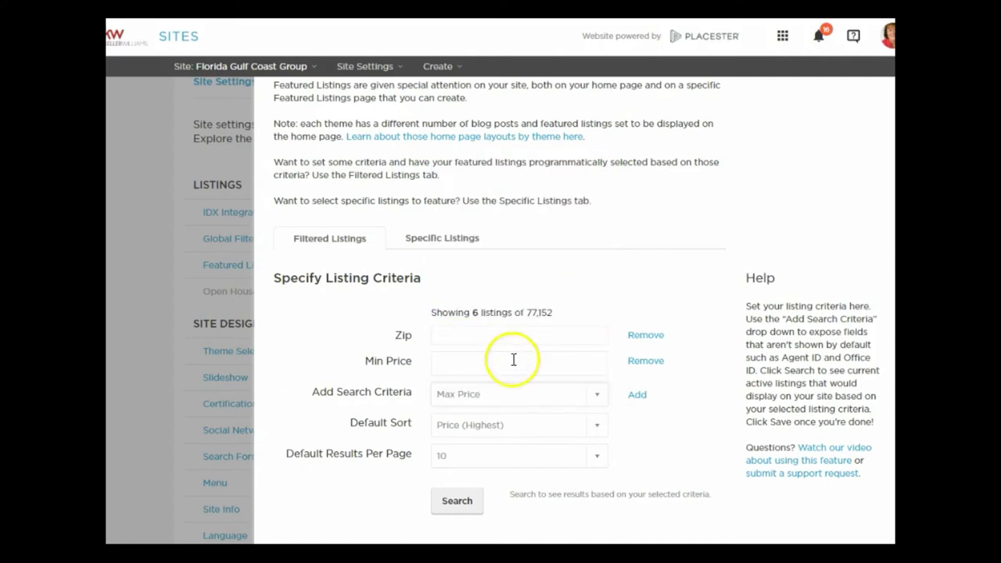
left_click(638, 395)
Add a Property Type criterion to the Featured Listings filter.
scroll(615, 307, "down", 3)
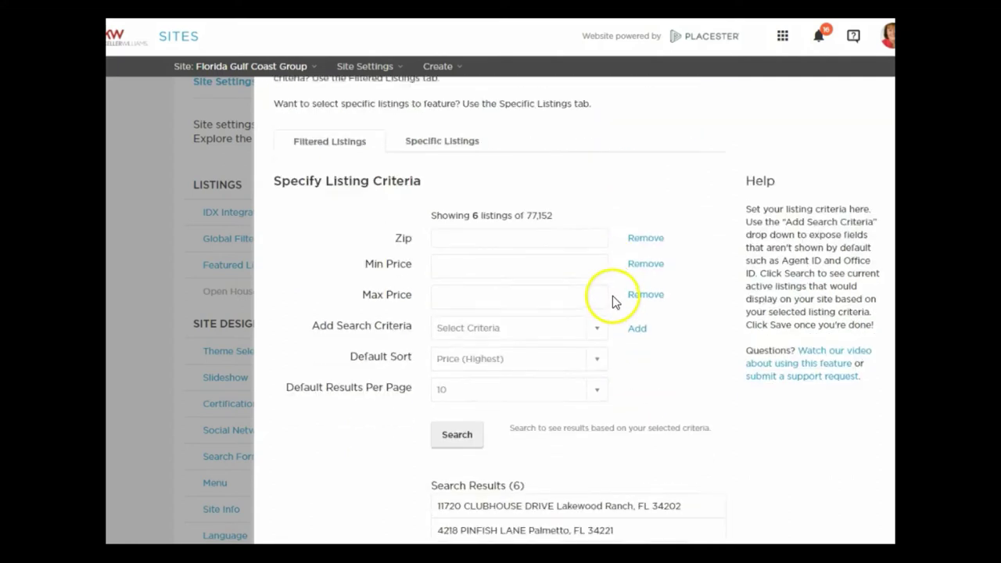
left_click(598, 269)
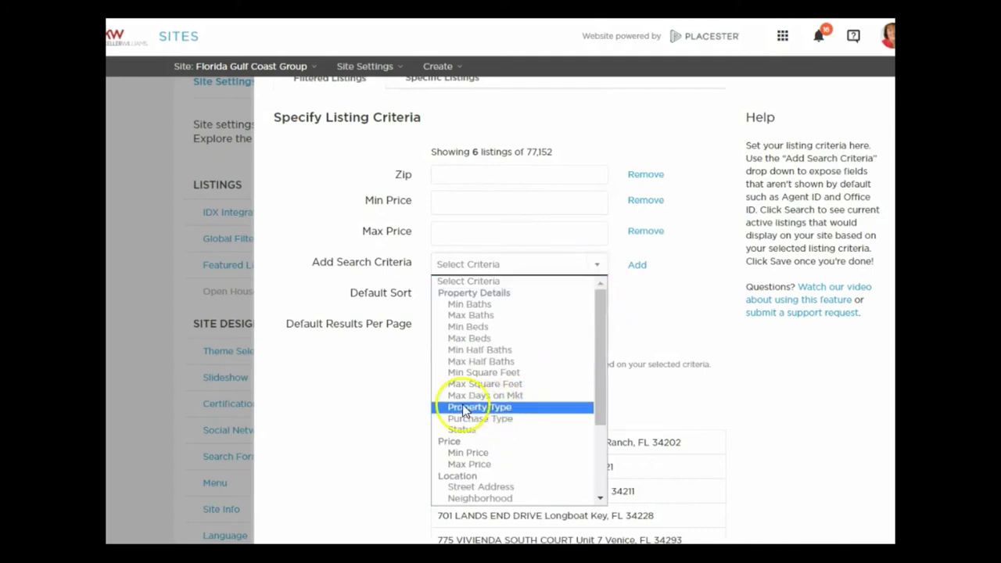
left_click(501, 408)
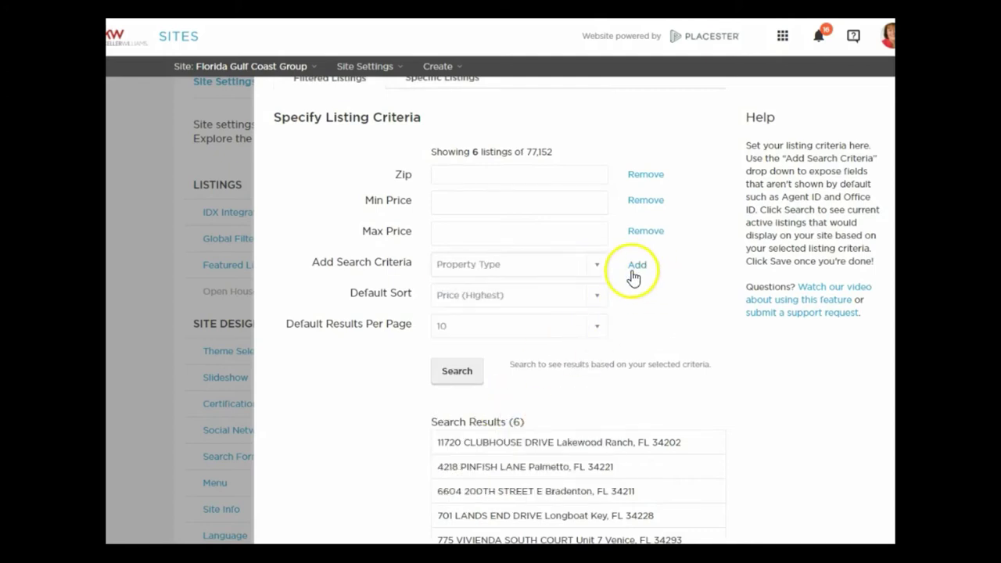
left_click(638, 266)
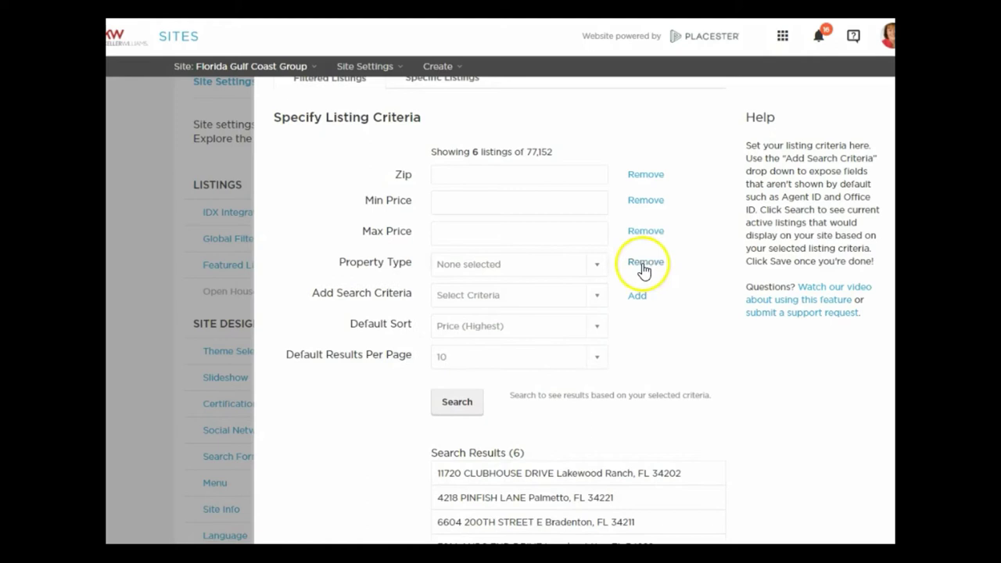
Set the Zip criterion to 34212, the minimum price to 300000 and the maximum price to 500000.
left_click(480, 176)
type("34212")
left_click(460, 201)
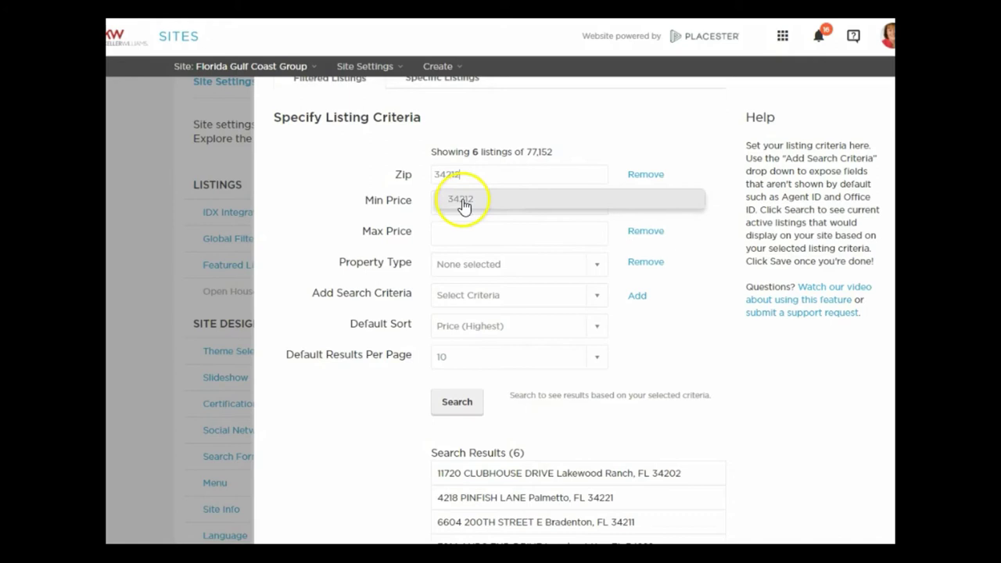
left_click(469, 208)
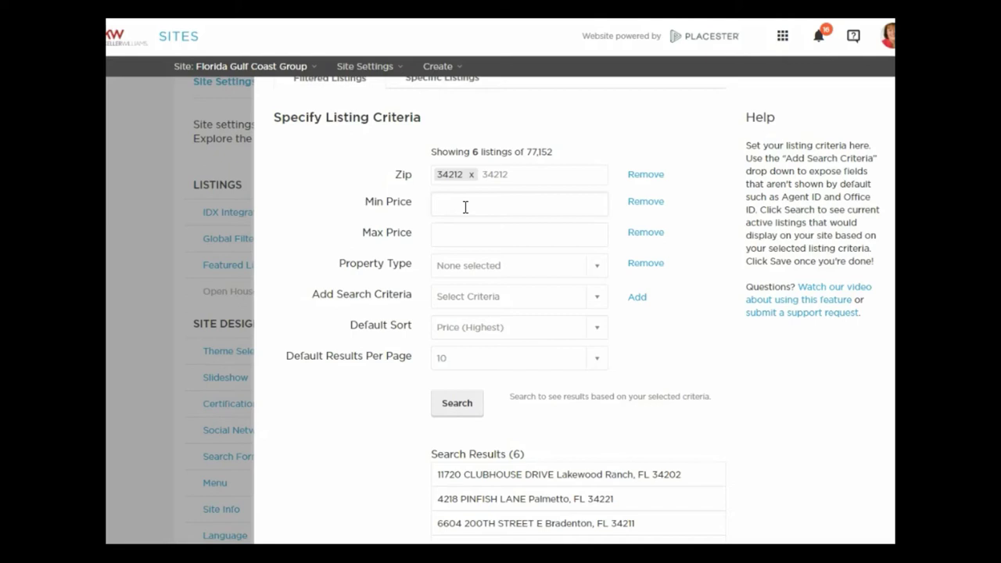
left_click(483, 229)
type("500000")
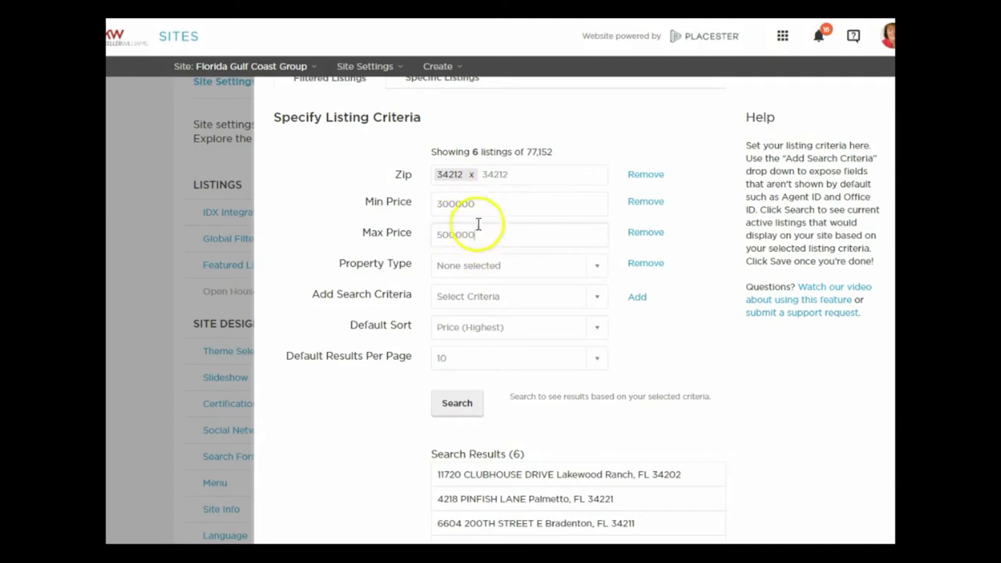
Set the property type to Residential, run the listing search and review the matching addresses.
left_click(527, 269)
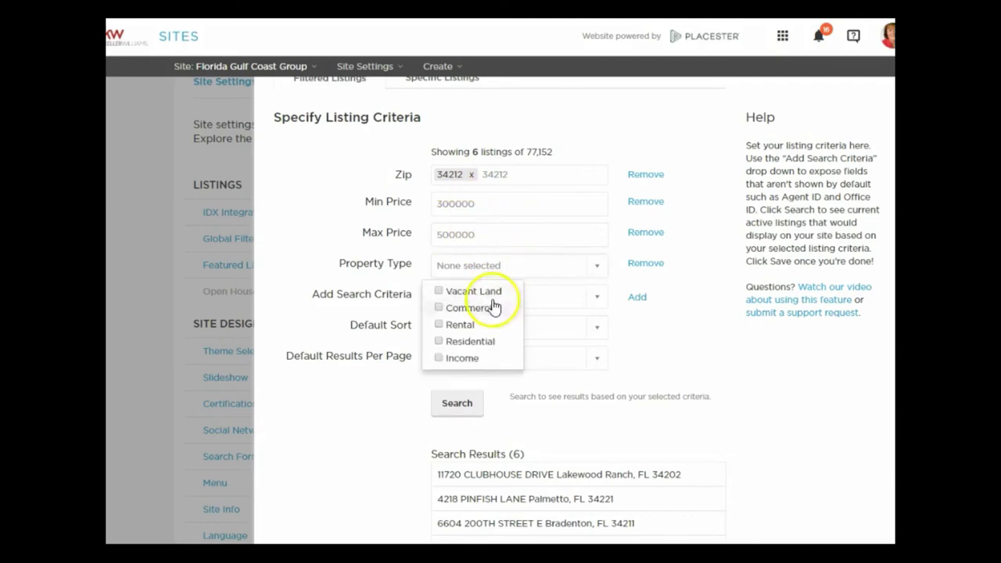
left_click(438, 341)
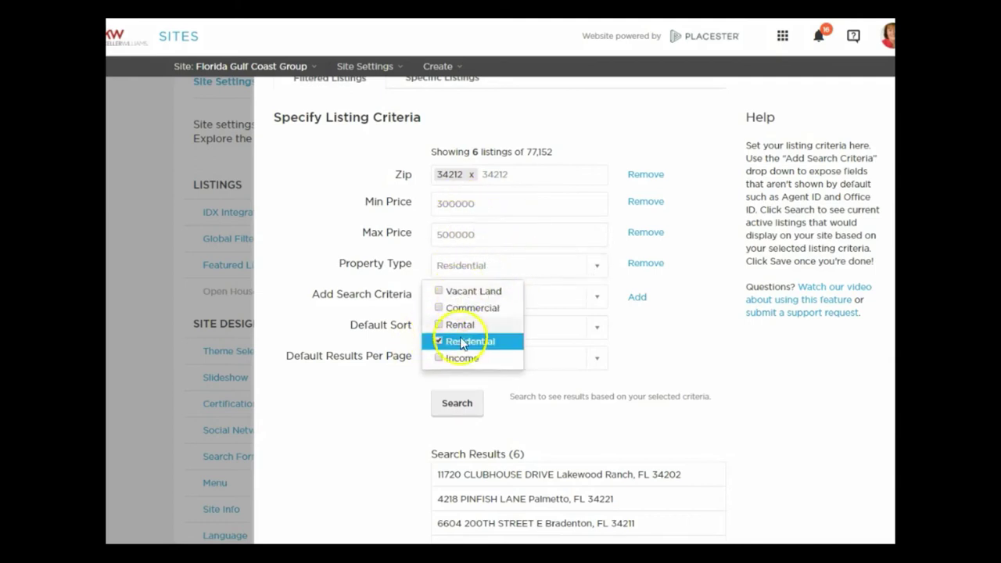
left_click(693, 320)
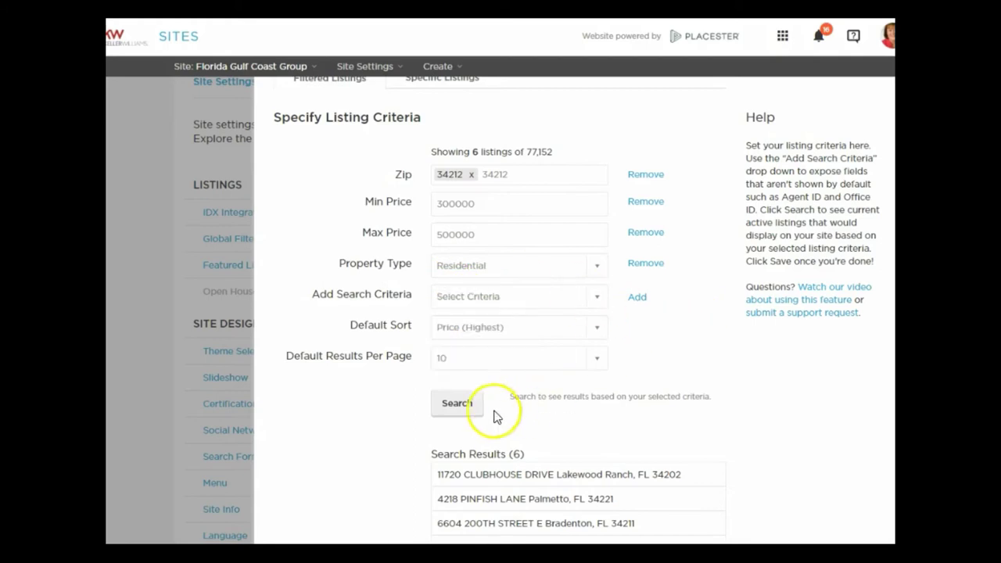
left_click(456, 407)
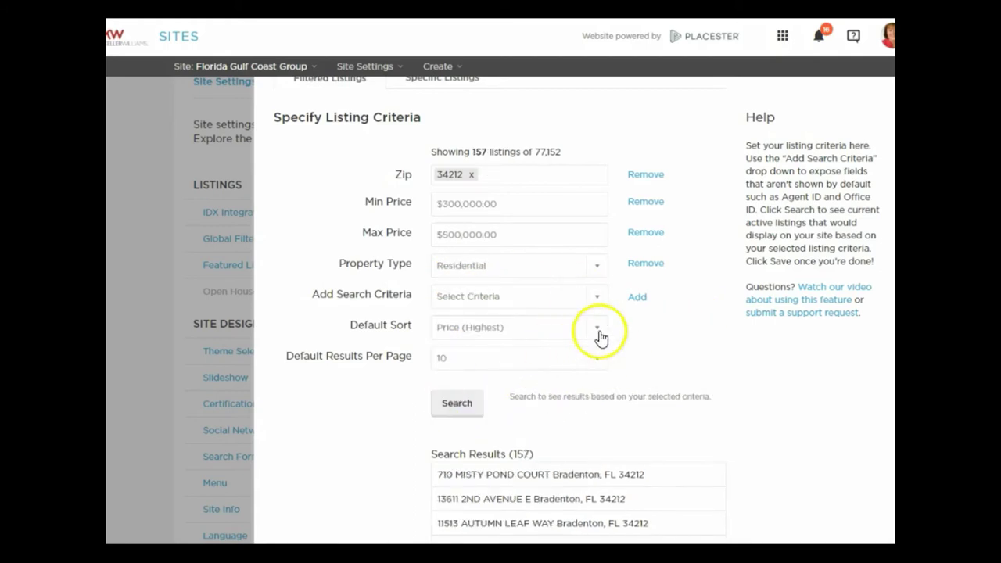
scroll(600, 336, "down", 2)
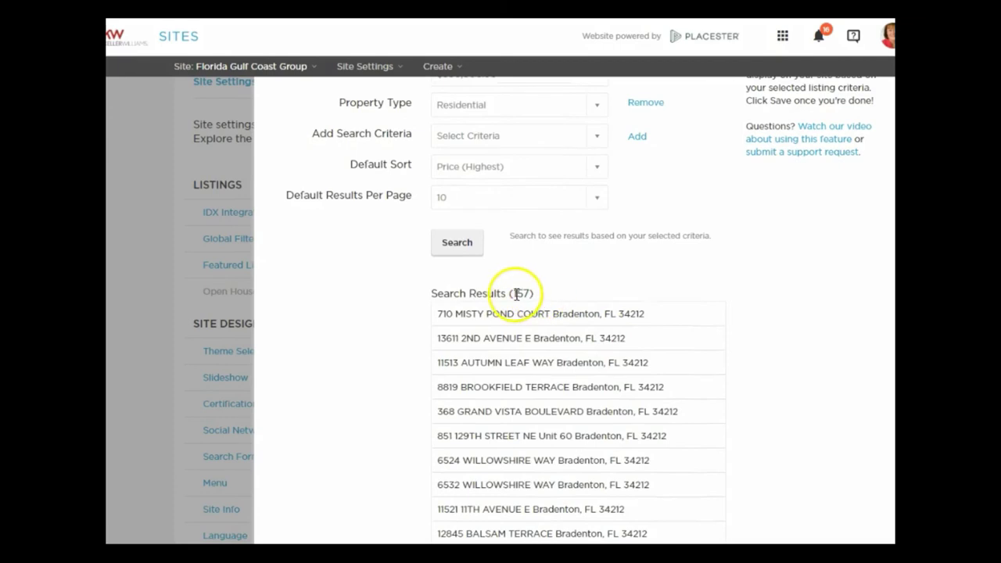
Narrow the price range to $350,000 minimum and $450,000 maximum and rerun the listing search.
scroll(612, 317, "up", 2)
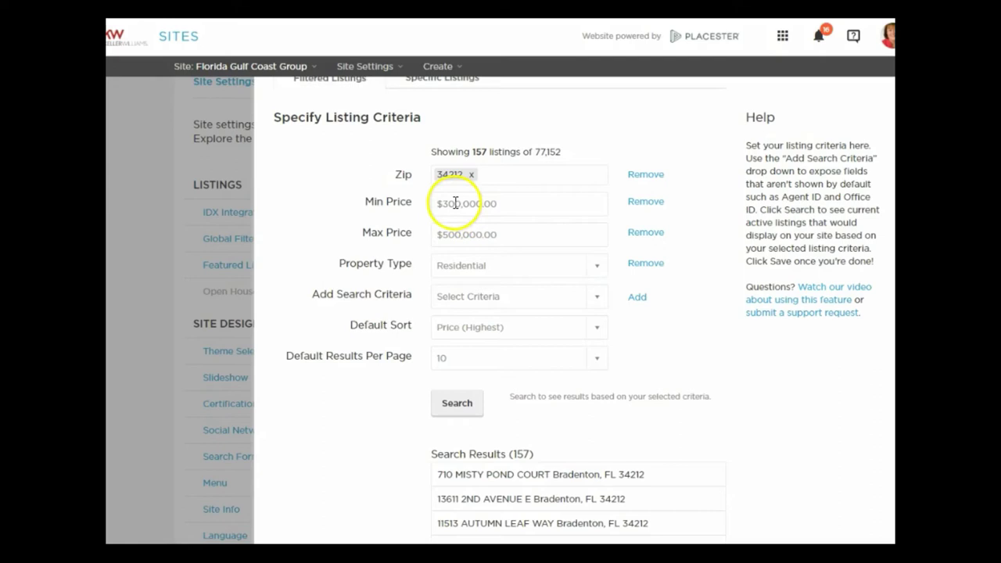
left_click(480, 203)
key("BackSpace")
type("5")
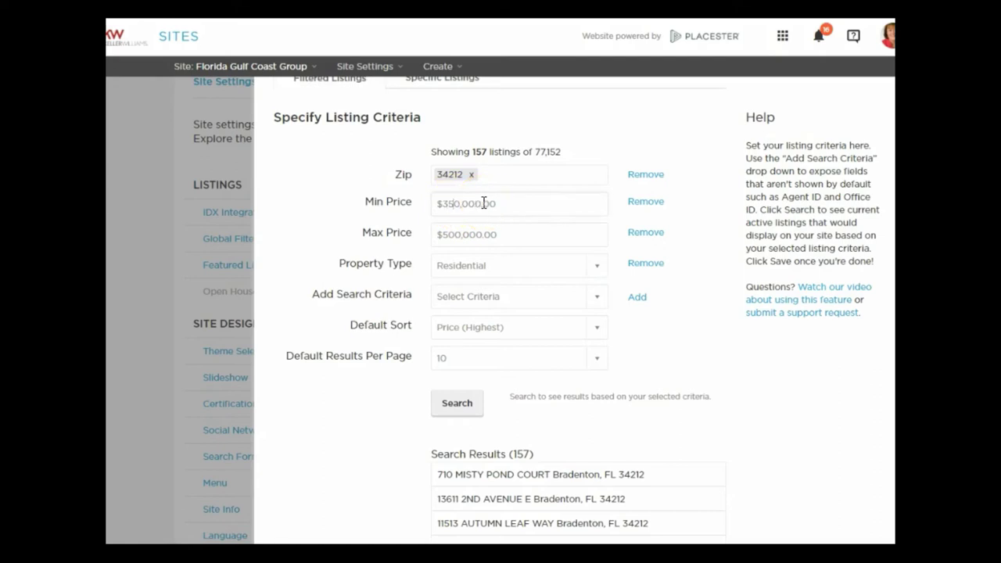
left_click(447, 233)
key("BackSpace")
key("Left")
type("4")
left_click(451, 411)
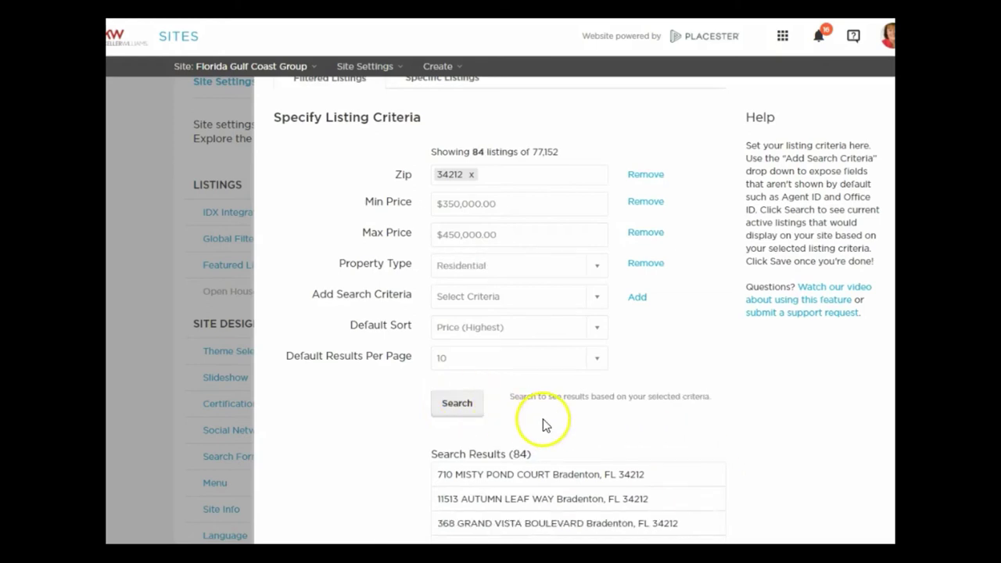
Look through the search criteria that can be added, from property details to location and agent/office info.
left_click(599, 299)
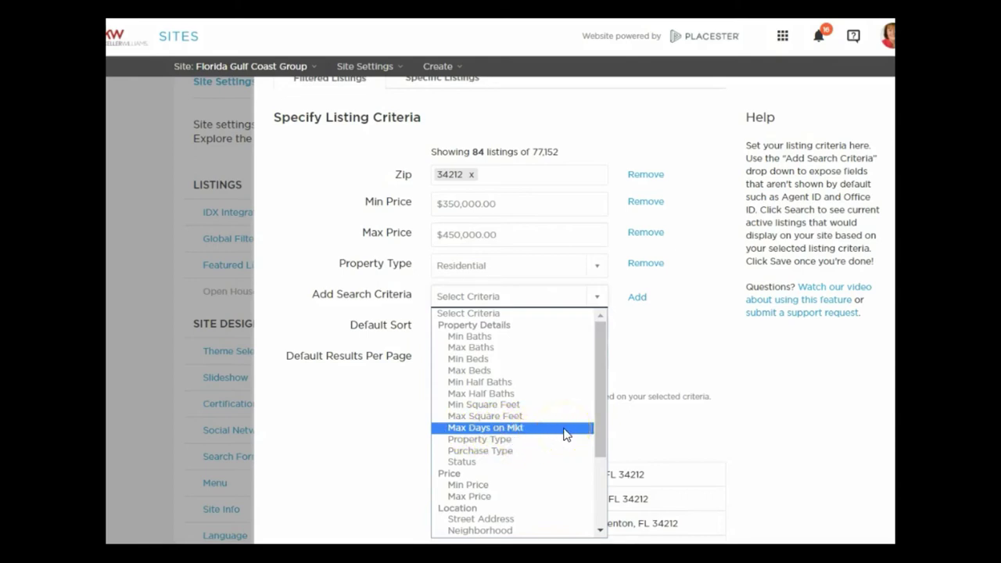
scroll(565, 431, "down", 3)
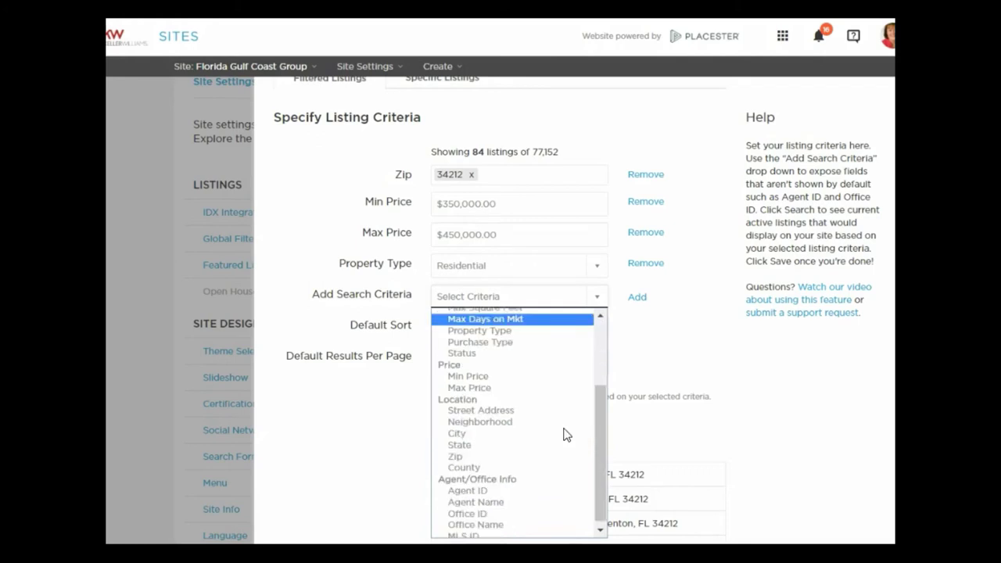
scroll(610, 406, "up", 1)
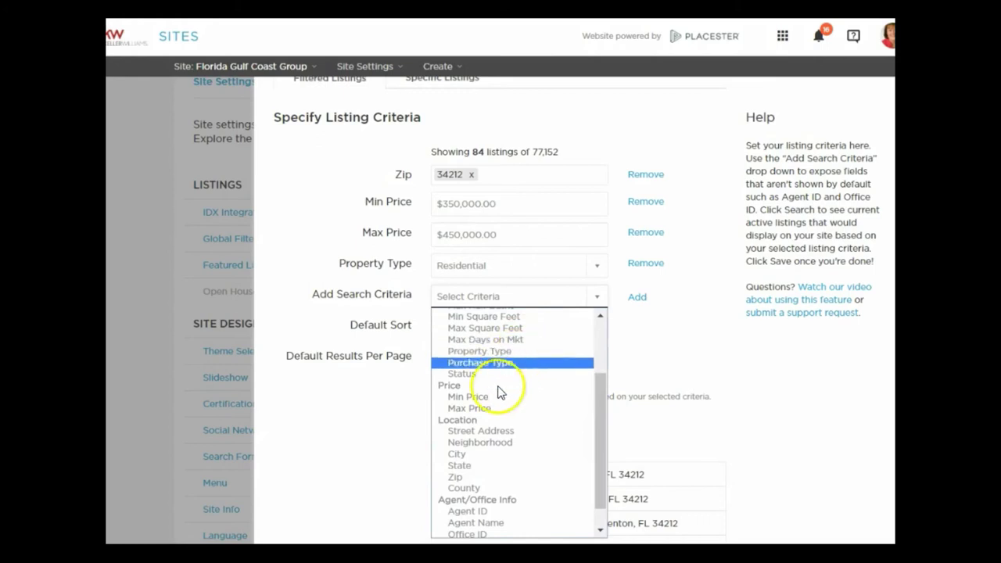
scroll(606, 395, "down", 1)
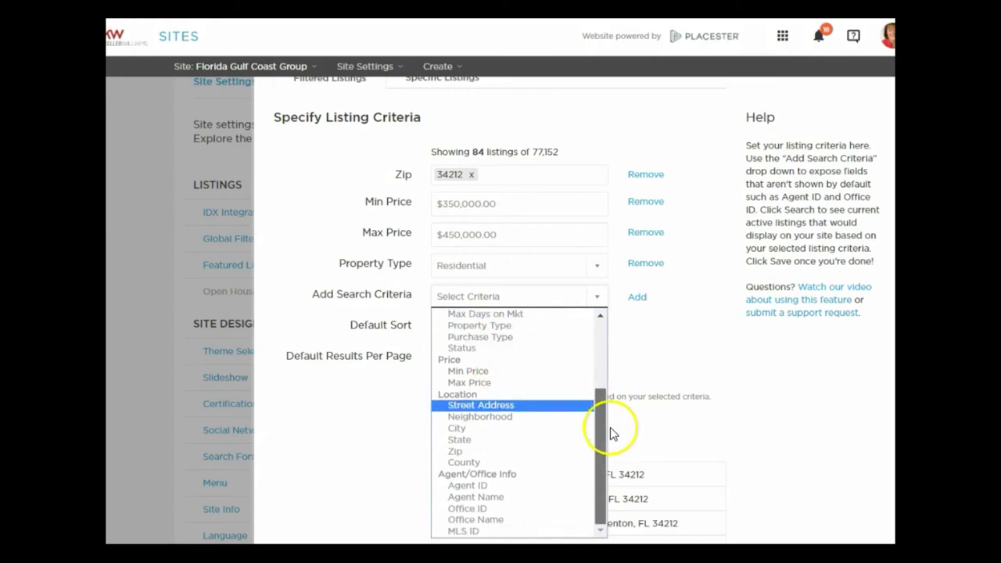
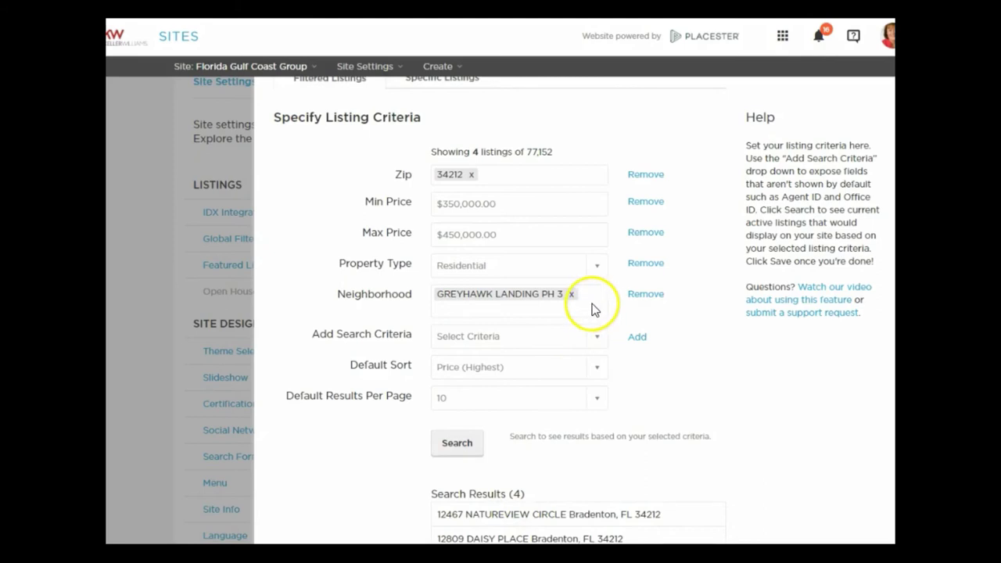
Add GREYHAWK LANDING WEST PH IV-A as a second neighborhood and rerun the listing search.
left_click(594, 310)
type("Gret")
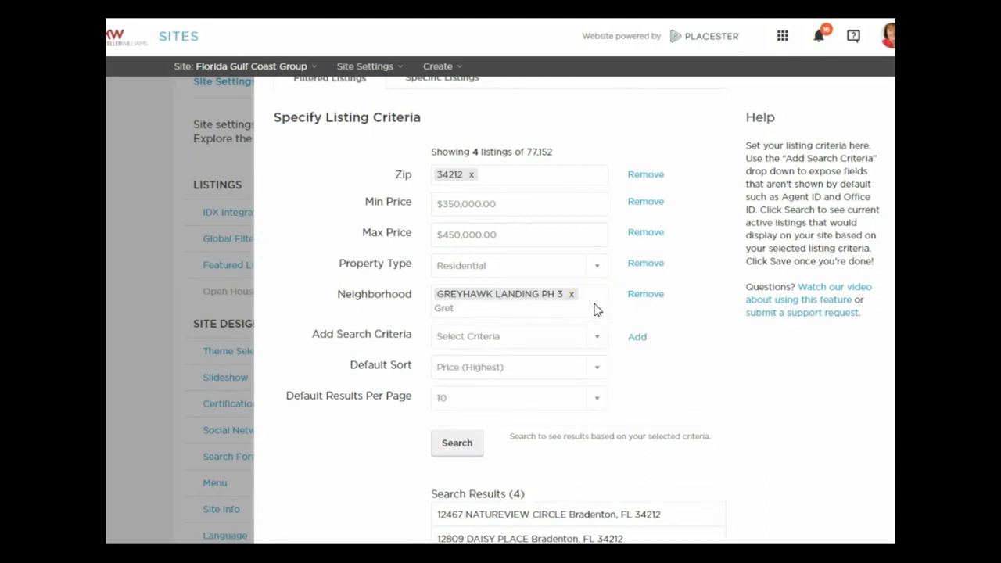
key("BackSpace")
type("y")
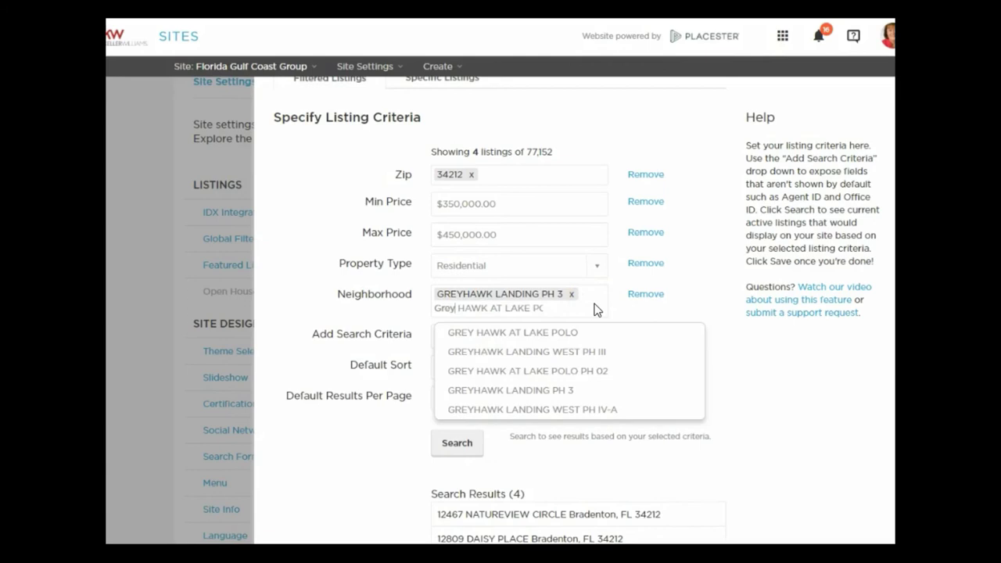
left_click(601, 410)
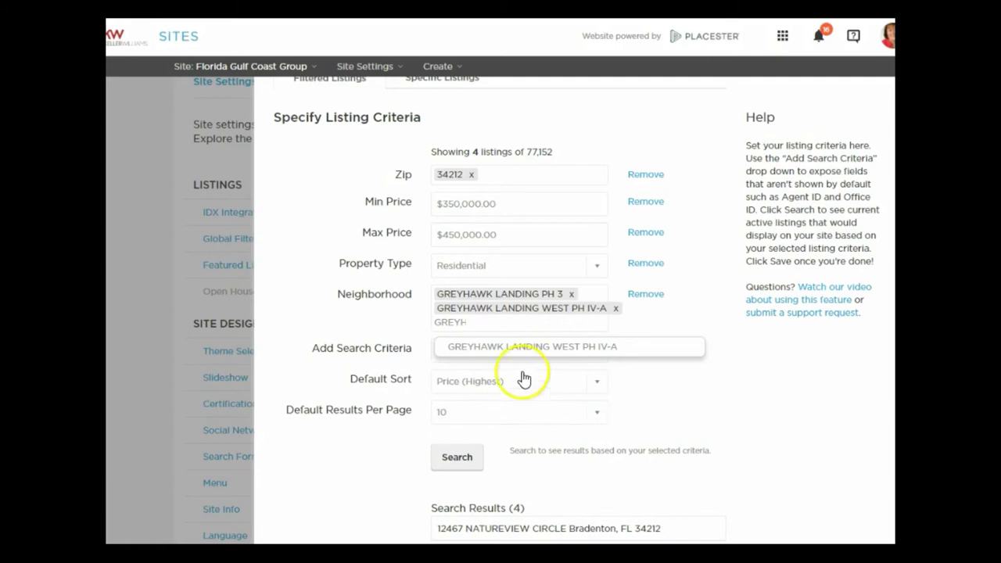
left_click(469, 459)
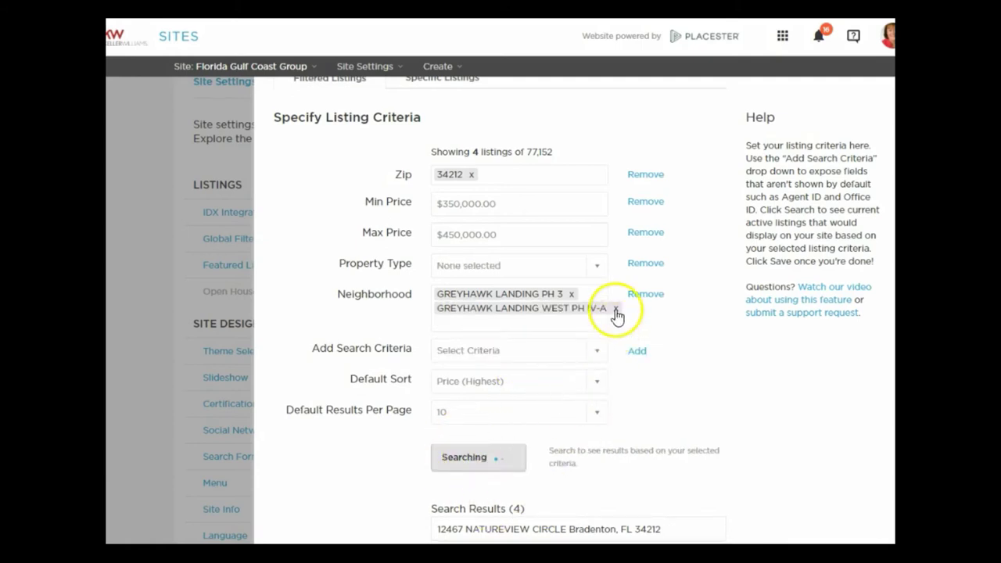
Replace the Greyhawk Landing neighborhoods with MILL CREEK PH II and rerun the listing search.
left_click(560, 303)
type("Mil")
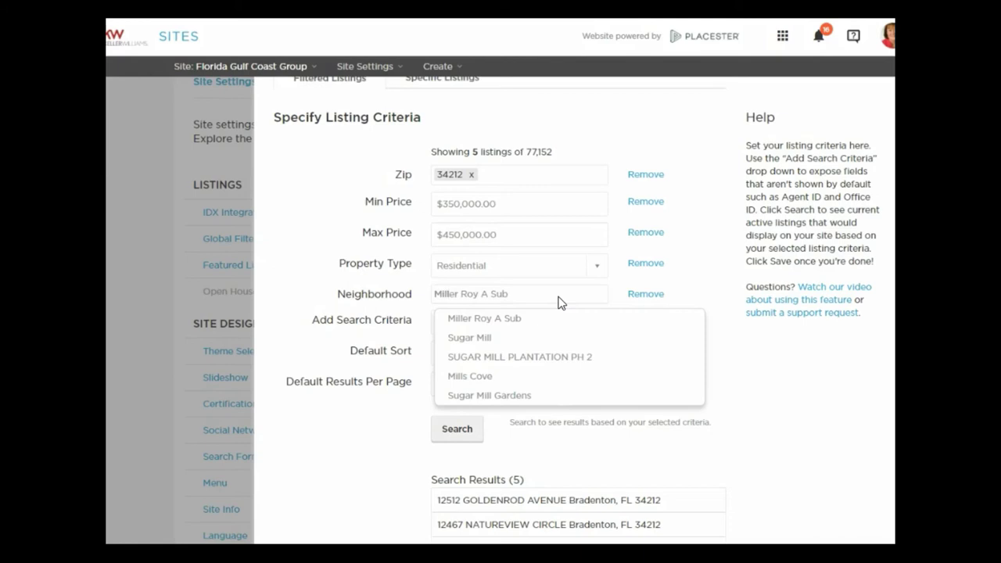
type("lc")
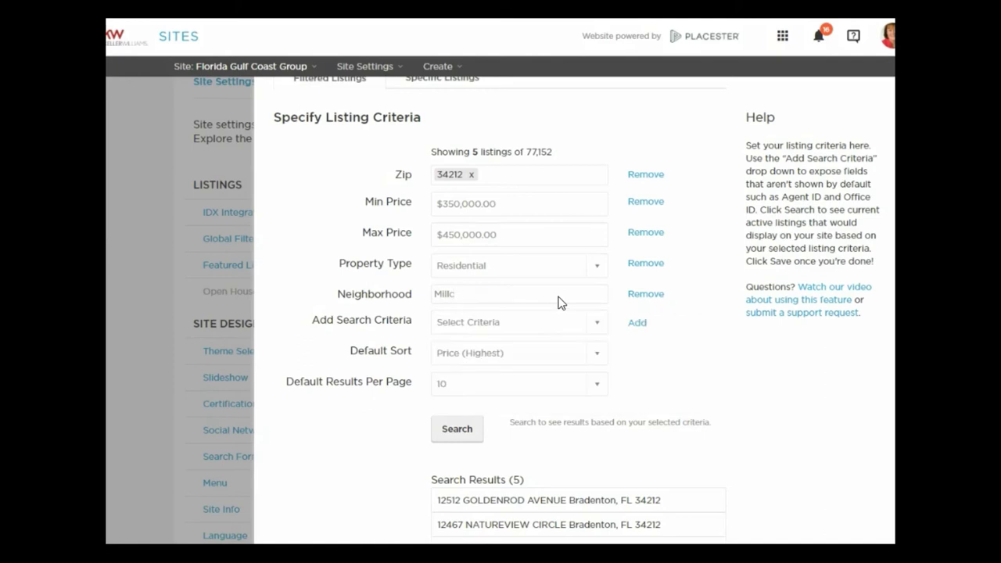
key("BackSpace")
key("BackSpace")
type("l C")
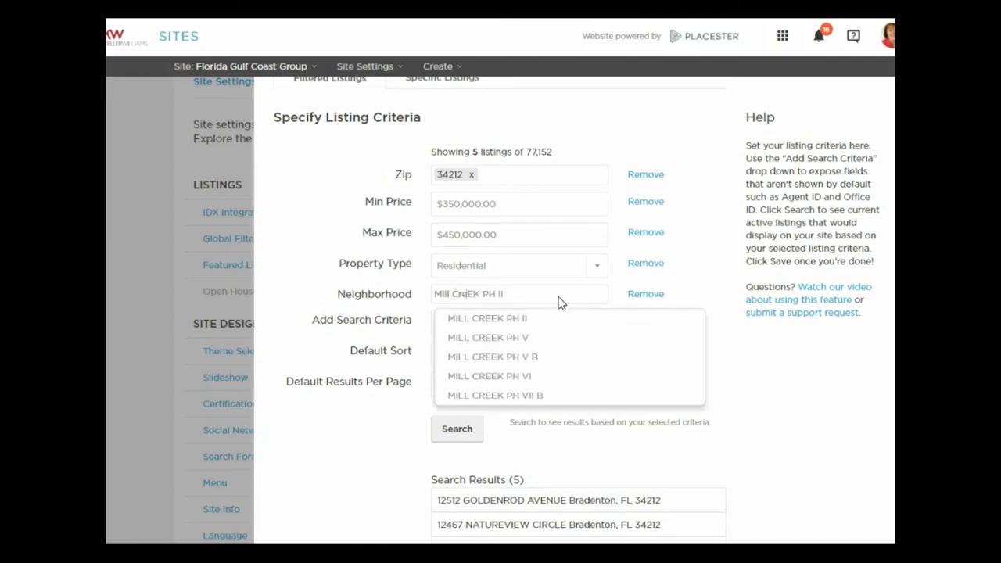
type("re")
left_click(518, 319)
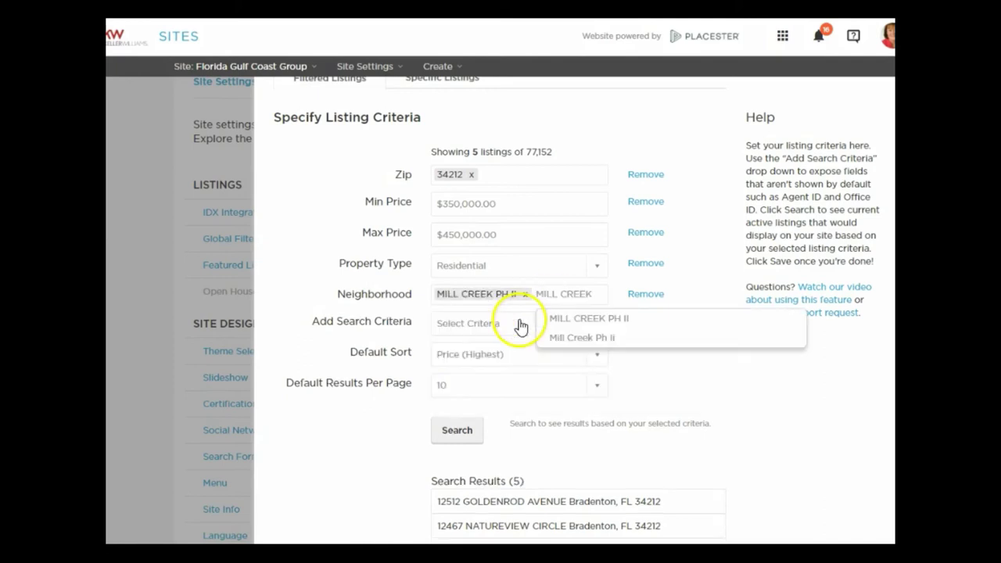
left_click(458, 432)
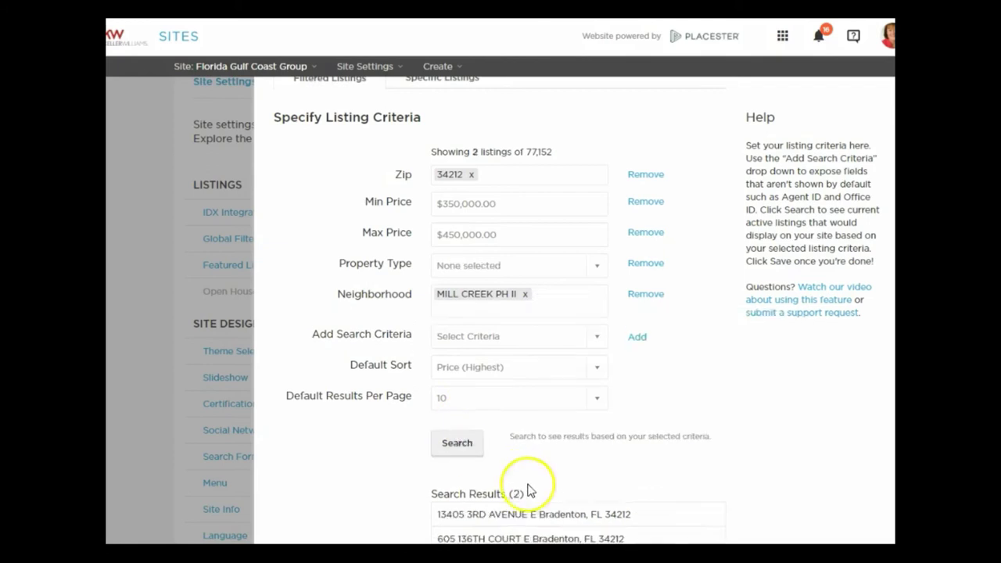
Add MILL CREEK PH V, MILL CREEK PH VI and MILL CREEK PHASE VII as further neighborhoods and rerun the listing search.
left_click(535, 306)
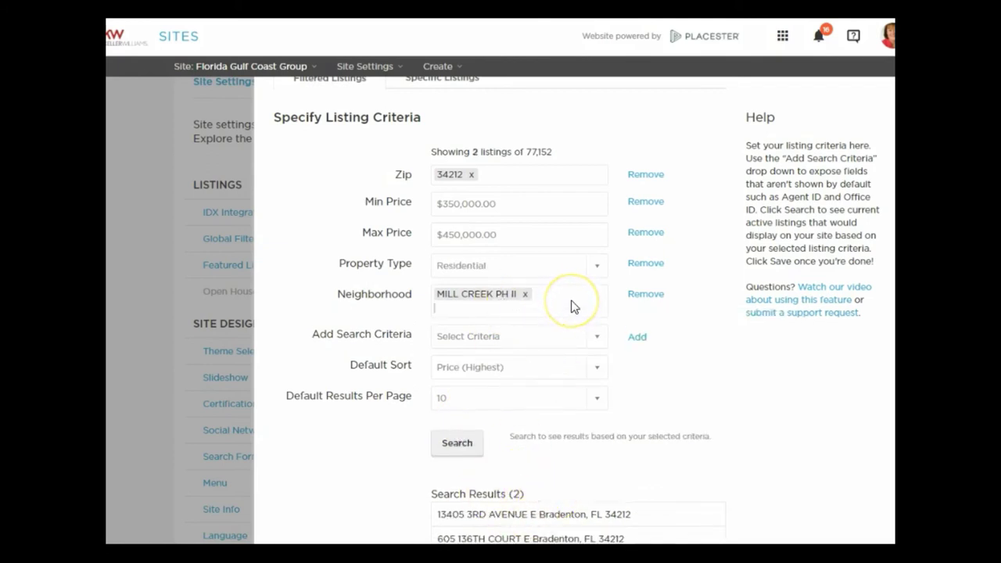
type("mill")
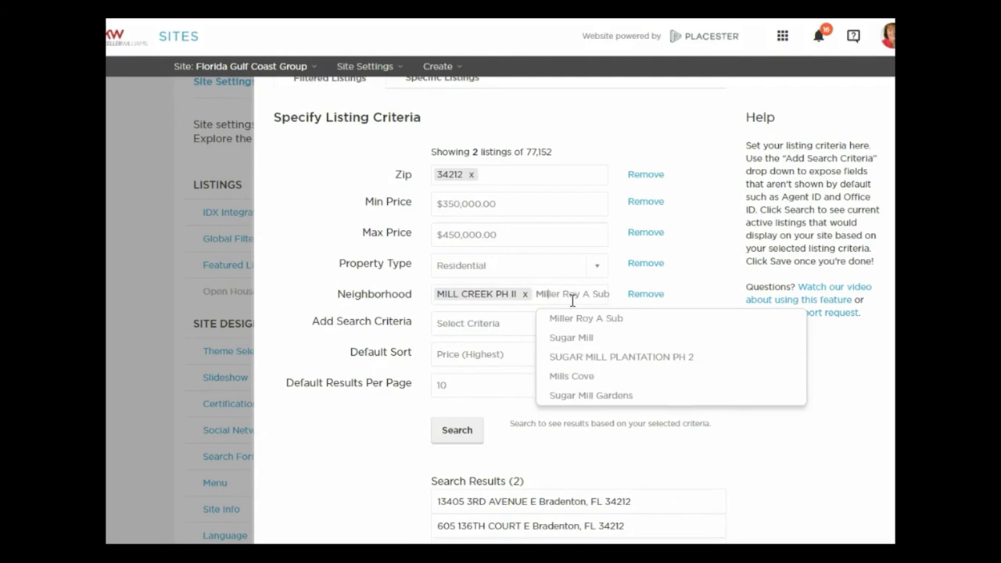
type("C")
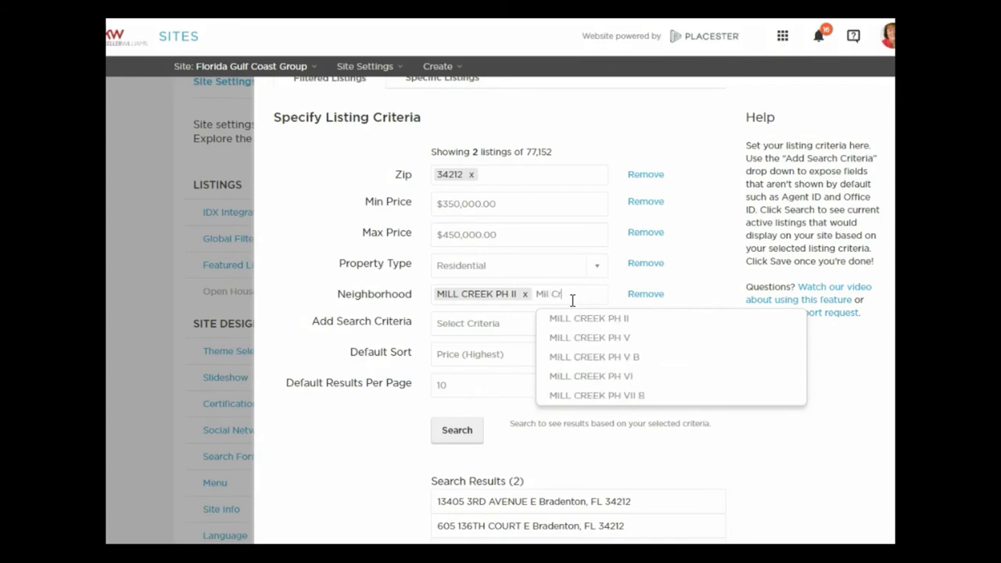
left_click(631, 345)
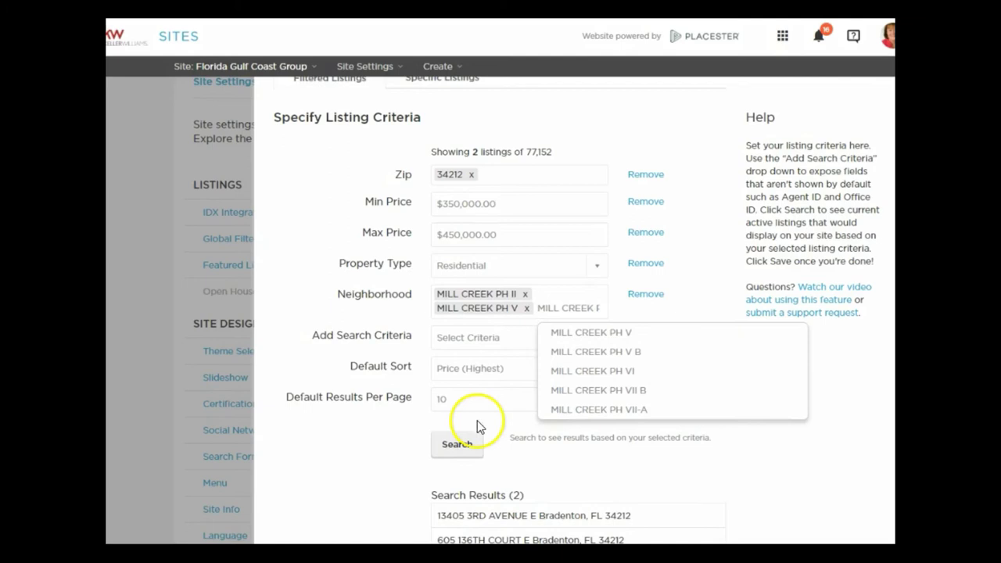
left_click(596, 381)
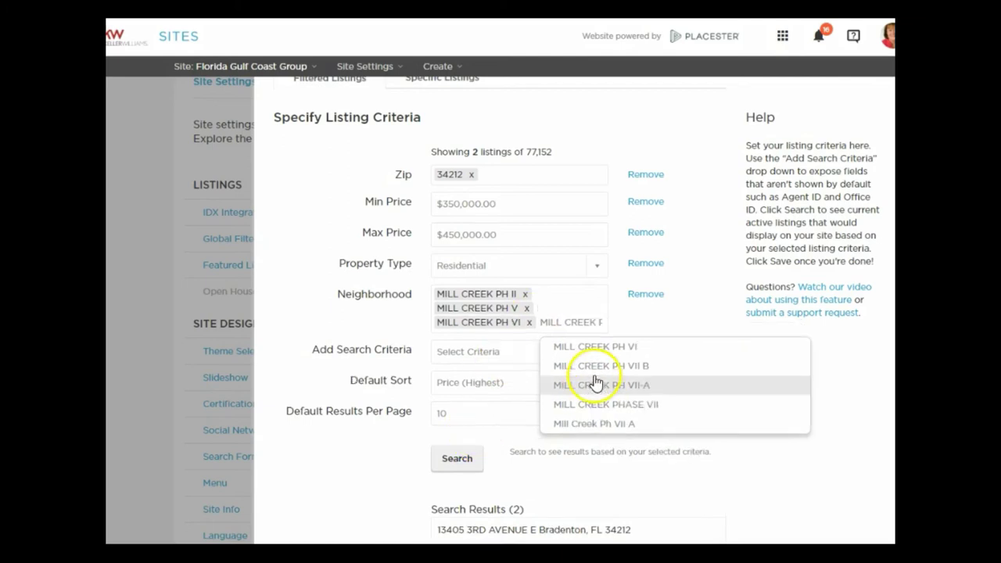
left_click(599, 409)
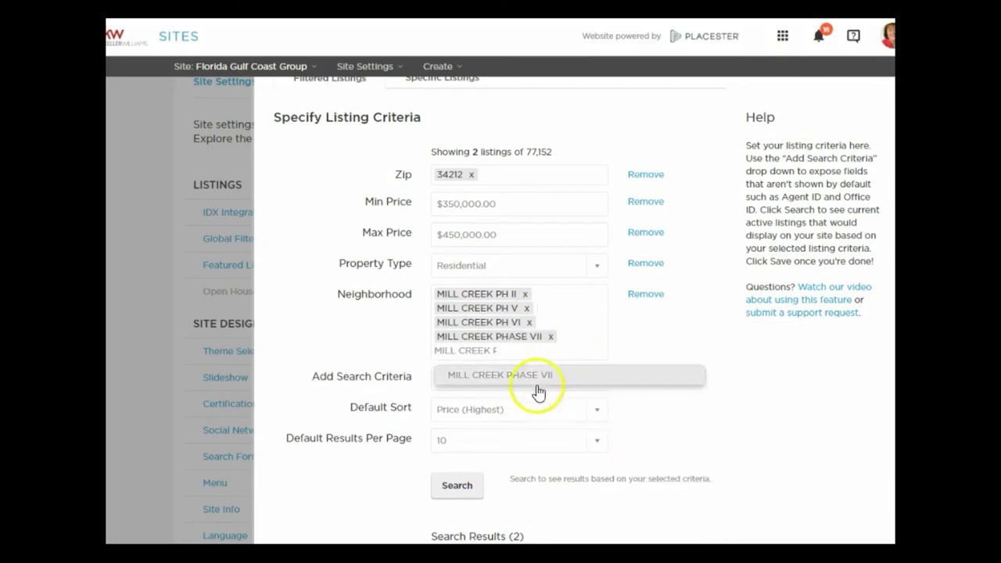
left_click(458, 488)
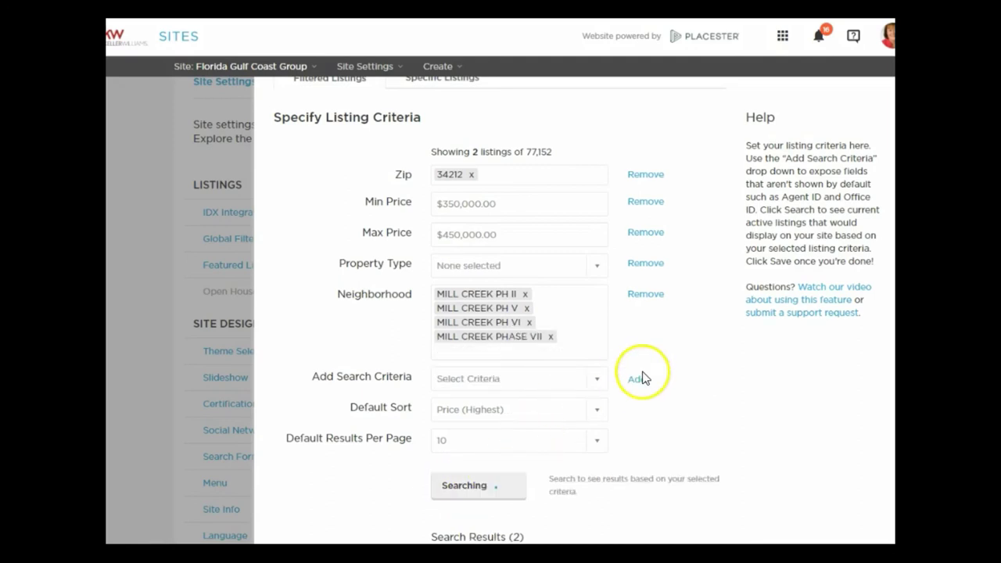
scroll(641, 377, "down", 3)
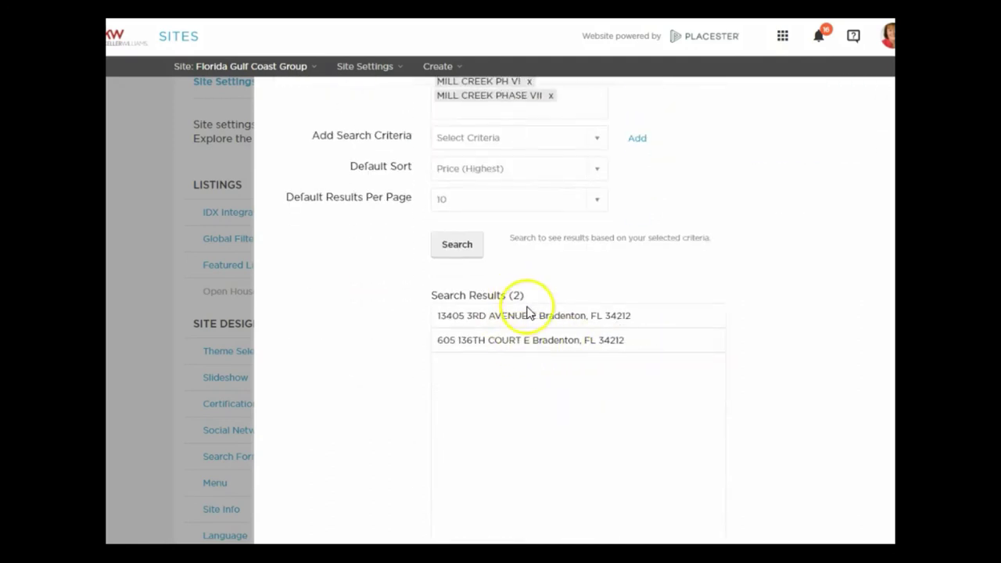
scroll(774, 289, "up", 1)
scroll(532, 251, "up", 2)
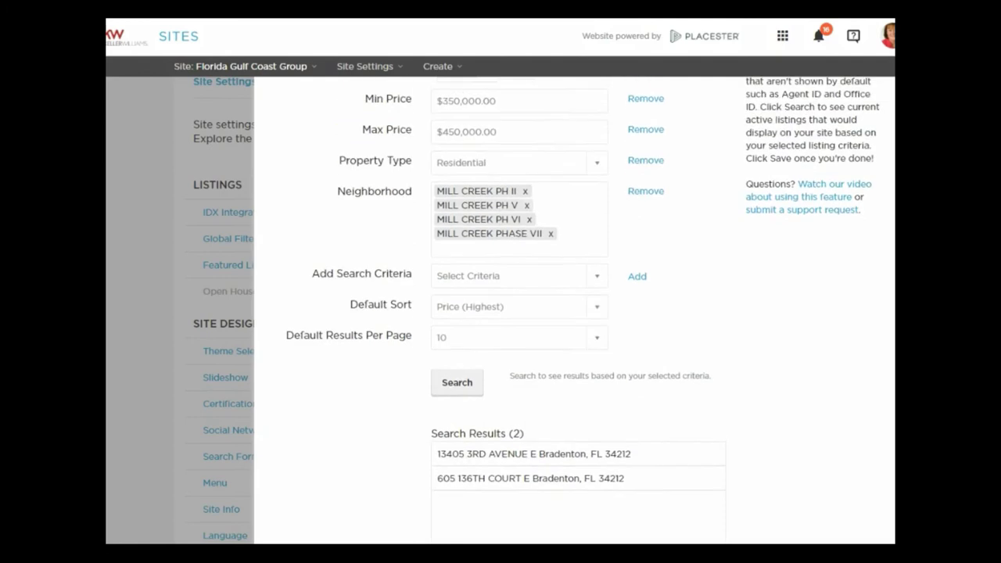
scroll(729, 341, "down", 3)
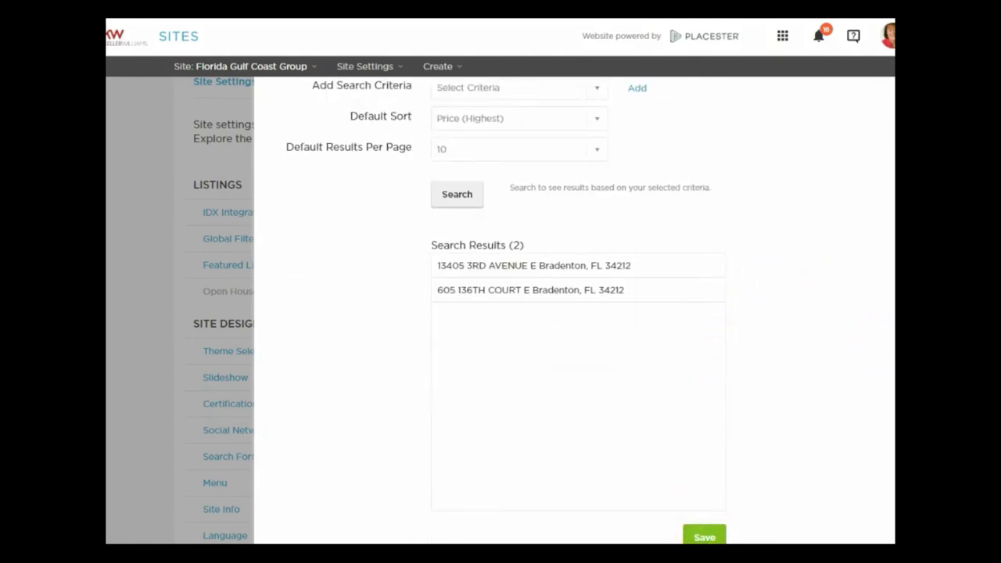
Extend the neighborhoods with the three Greyhawk Landing Ph 3 entries and DEL TIERRA, and save the featured listings criteria.
scroll(776, 271, "up", 4)
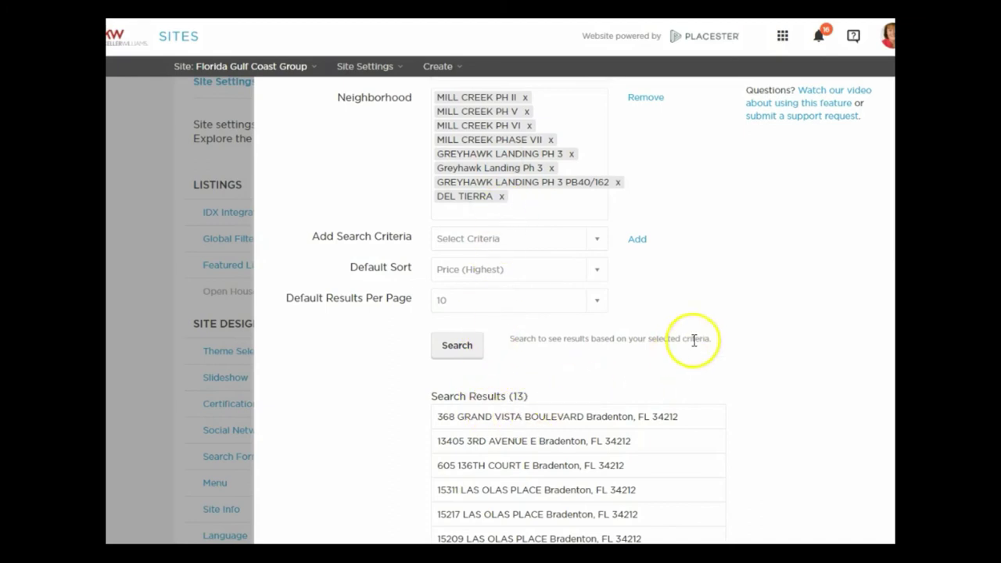
scroll(754, 333, "down", 3)
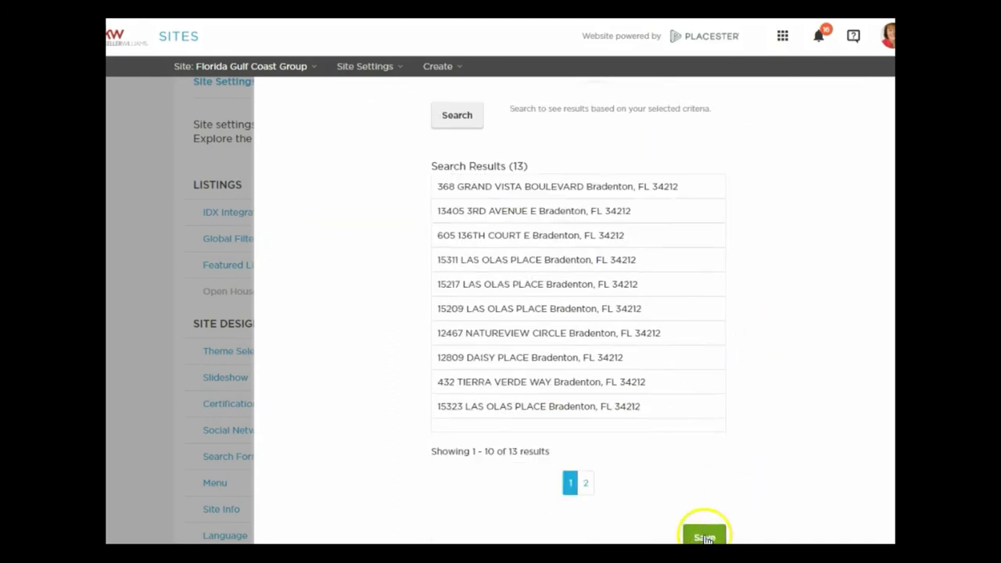
left_click(705, 538)
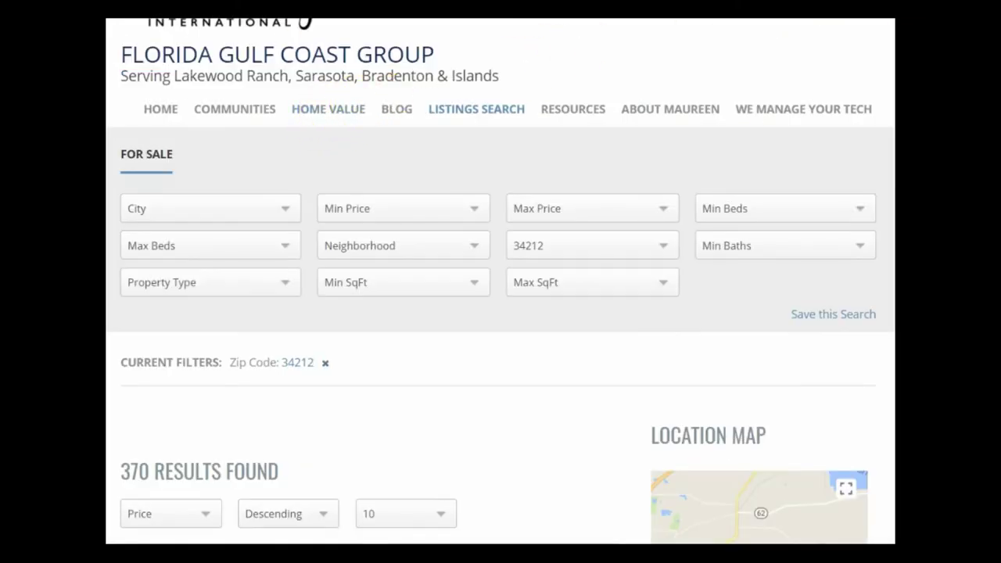
Switch to the live site, open the Team Listings page under Listings Search and look through the featured listings.
mouse_move(488, 112)
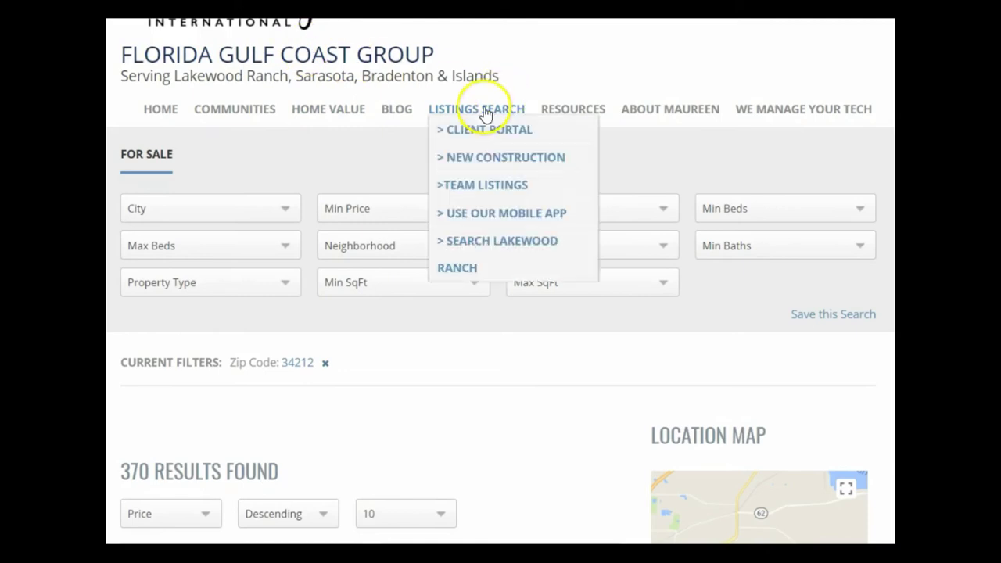
left_click(485, 187)
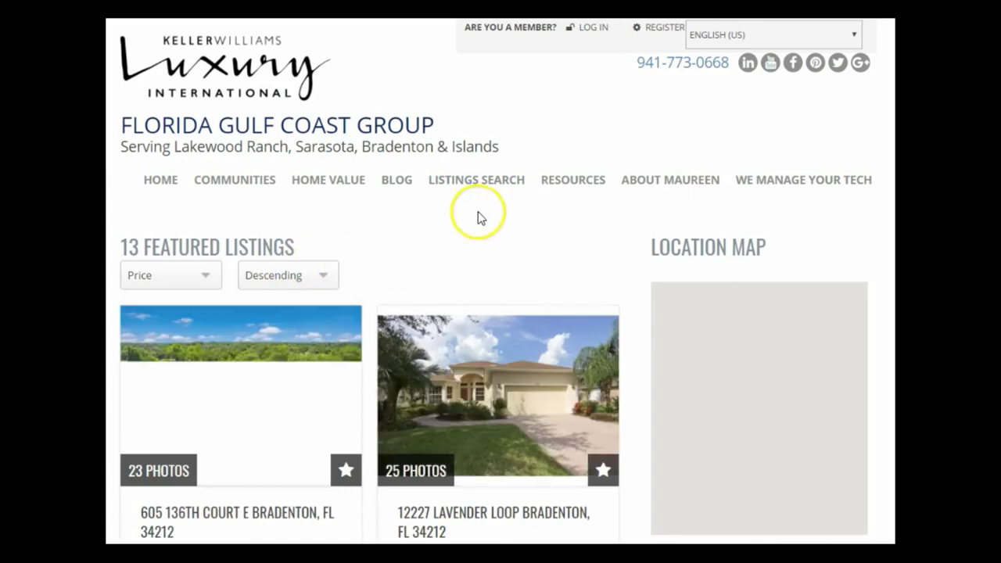
scroll(477, 224, "down", 6)
scroll(476, 224, "down", 2)
scroll(476, 227, "up", 8)
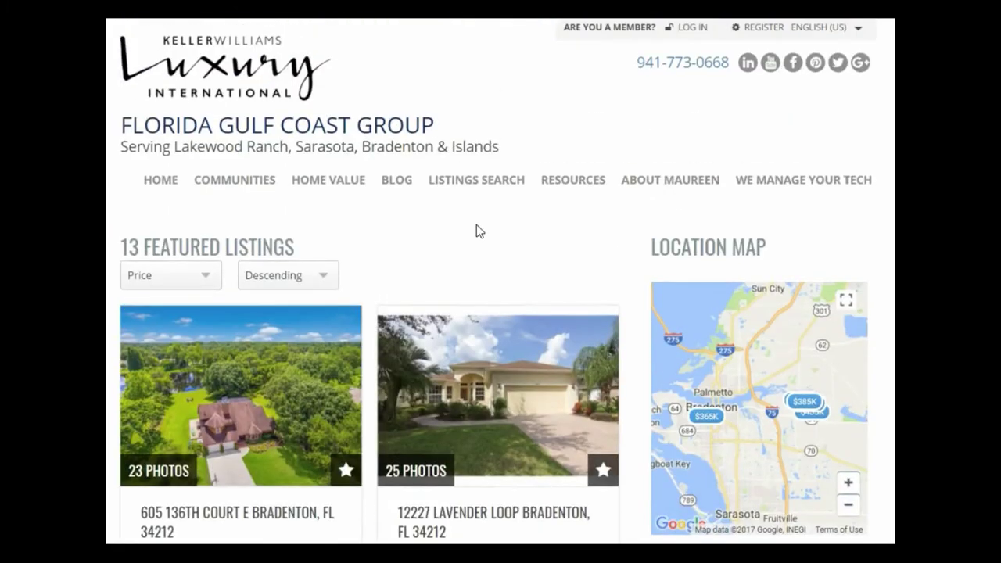
mouse_move(472, 179)
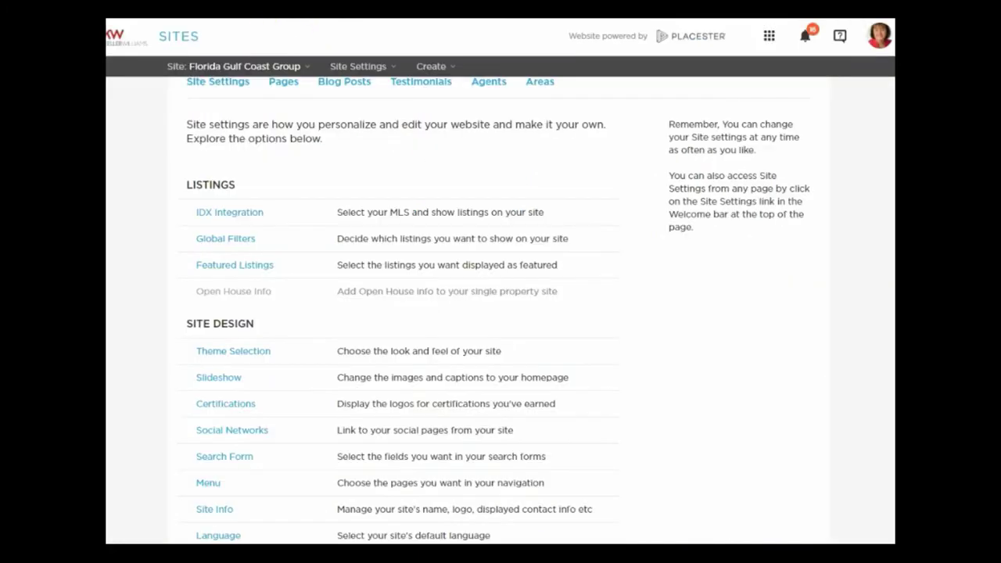
In the site's menu configuration, relabel the Team Listings item under Listings Search as ">Featured Listings" and save the menu.
scroll(235, 360, "down", 2)
left_click(208, 324)
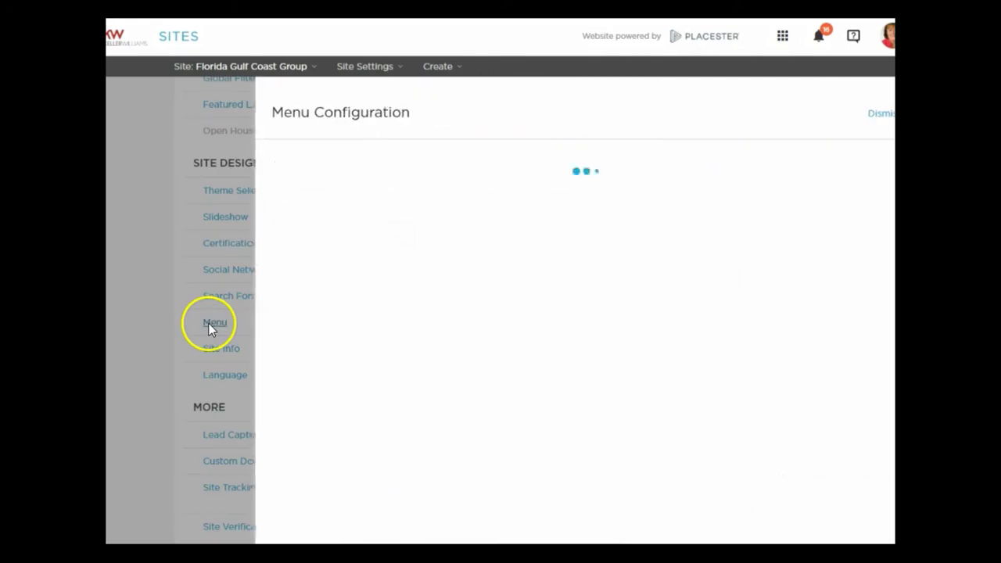
scroll(571, 391, "down", 4)
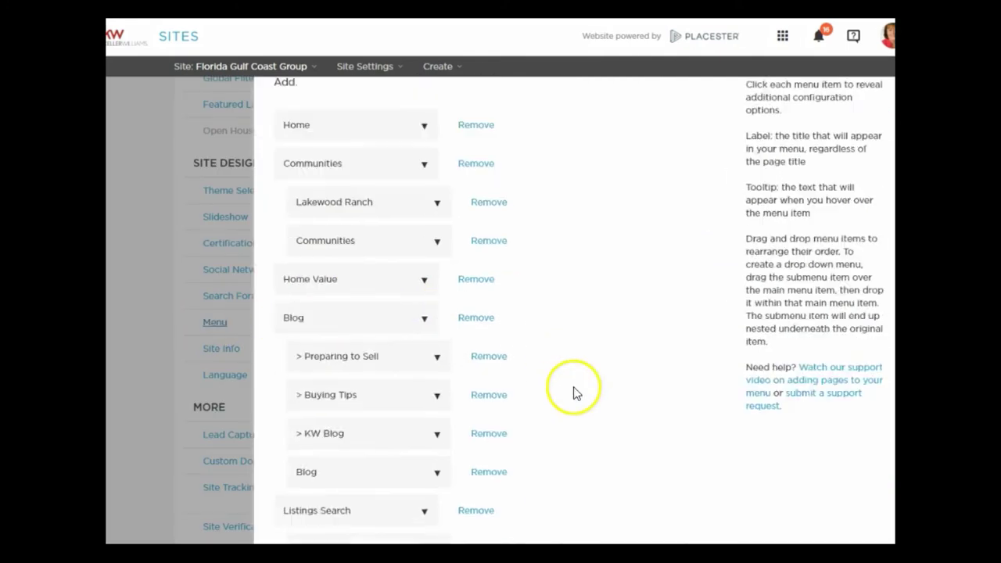
scroll(398, 215, "up", 1)
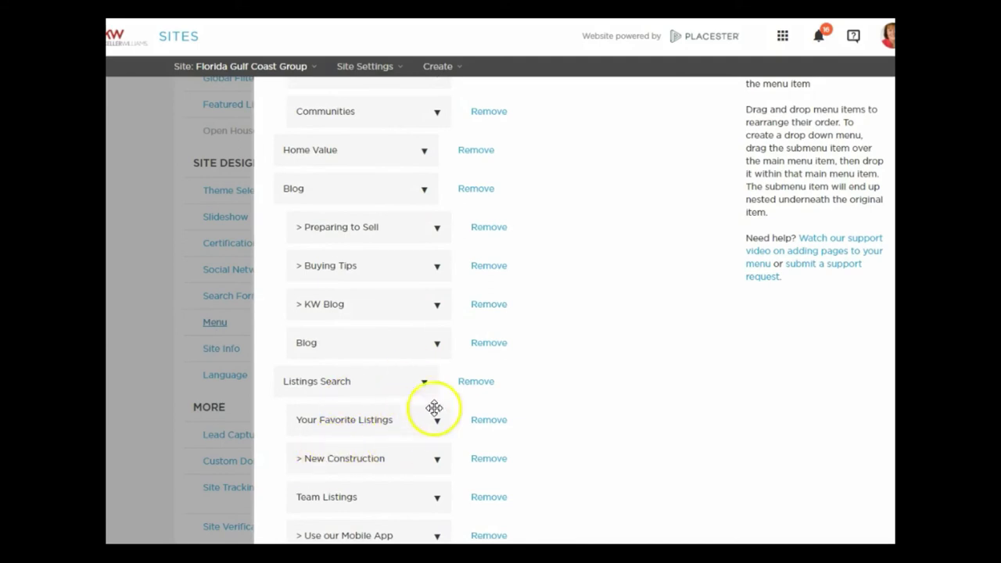
scroll(436, 409, "down", 2)
left_click(329, 331)
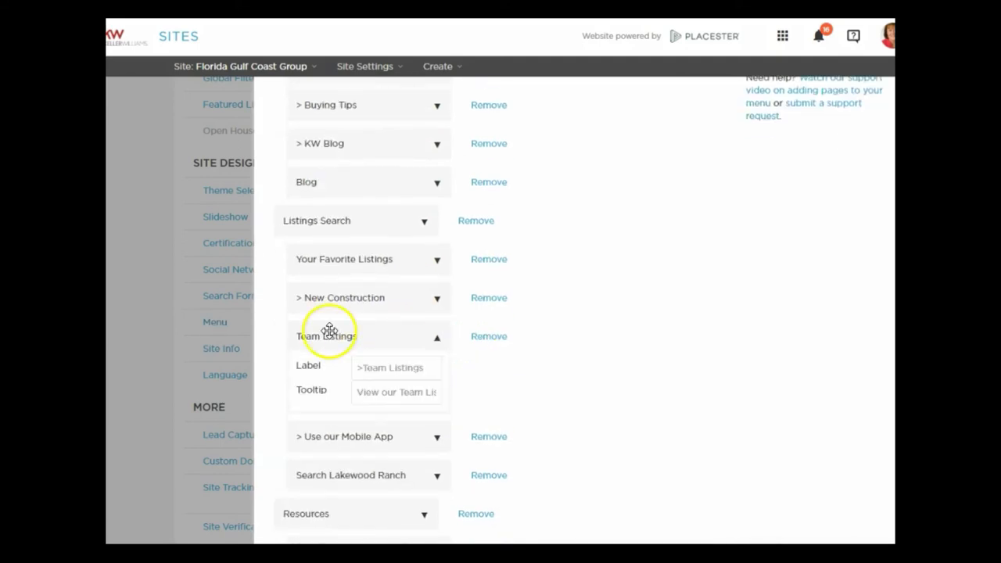
double_click(368, 368)
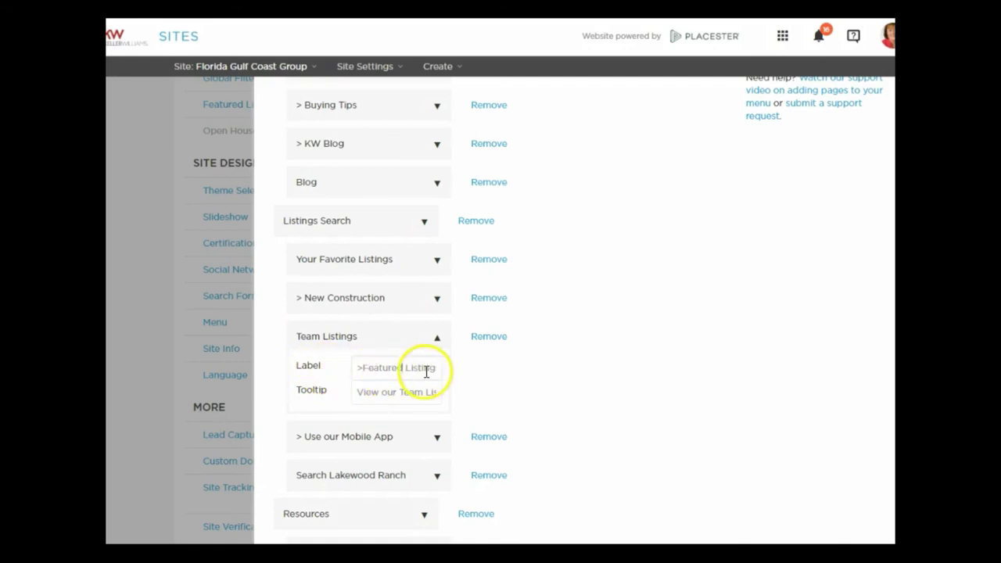
scroll(755, 417, "down", 3)
scroll(790, 445, "down", 6)
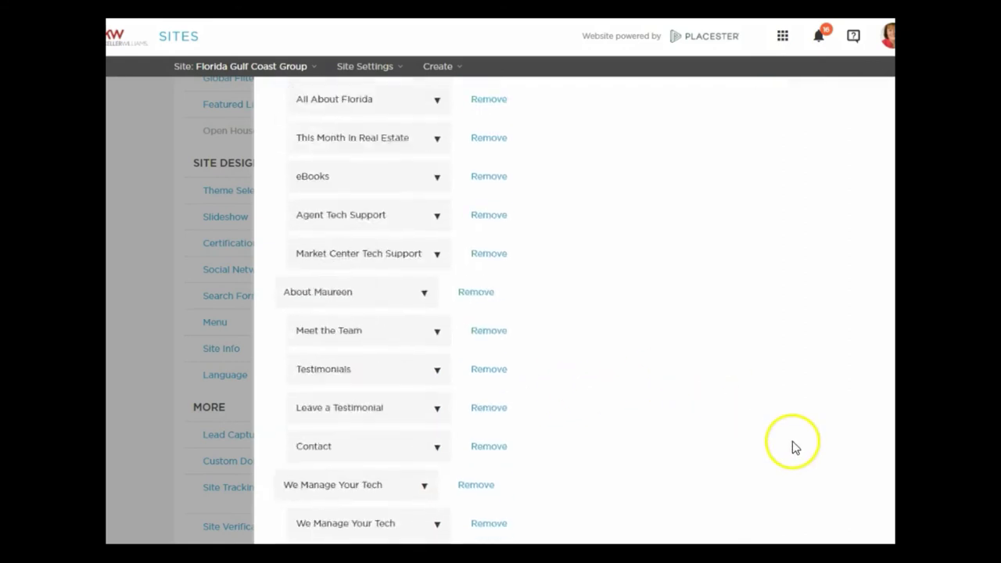
scroll(787, 453, "up", 1)
scroll(716, 478, "down", 1)
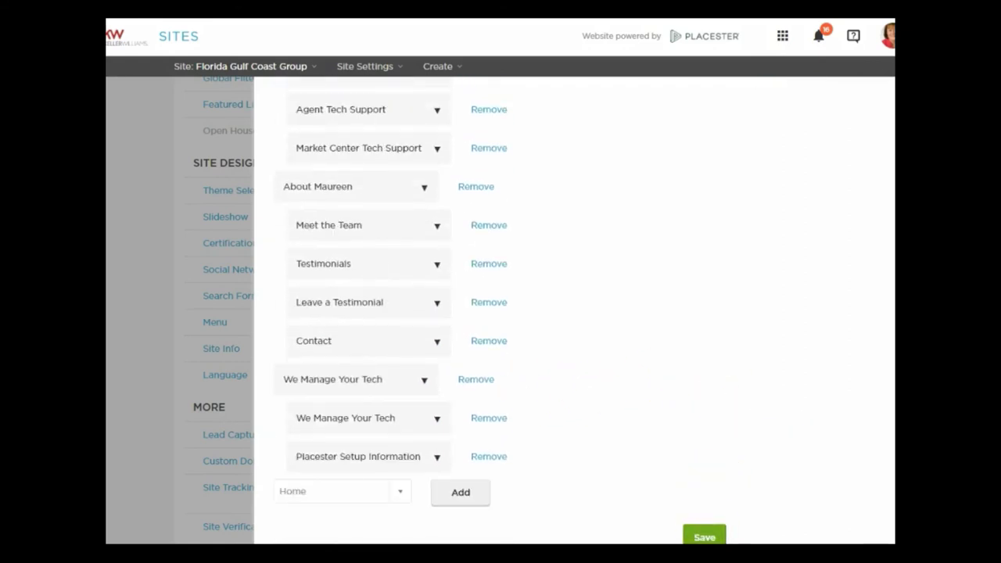
left_click(705, 538)
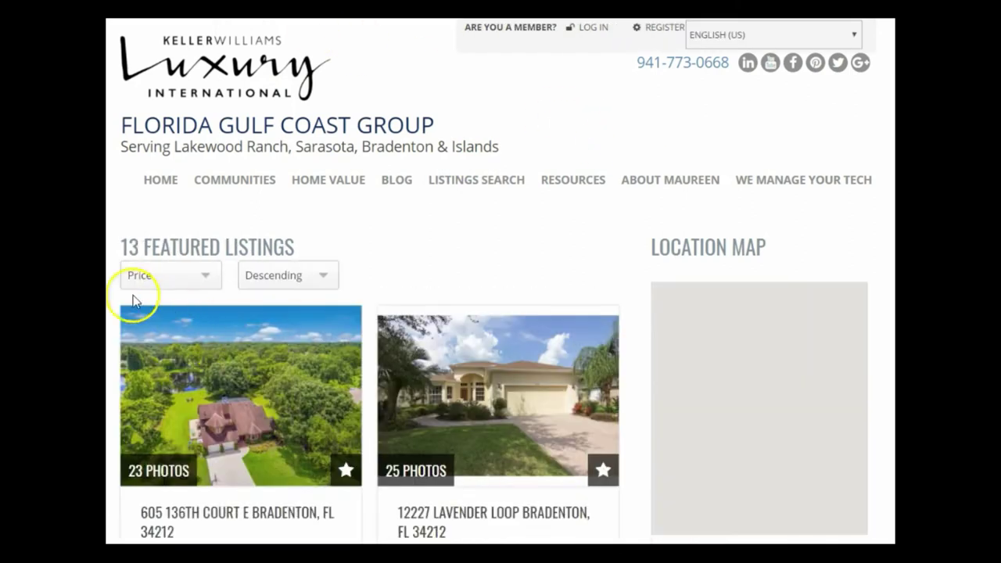
Check the Listings Search submenu and the featured listings page on the live site after the menu change.
mouse_move(448, 185)
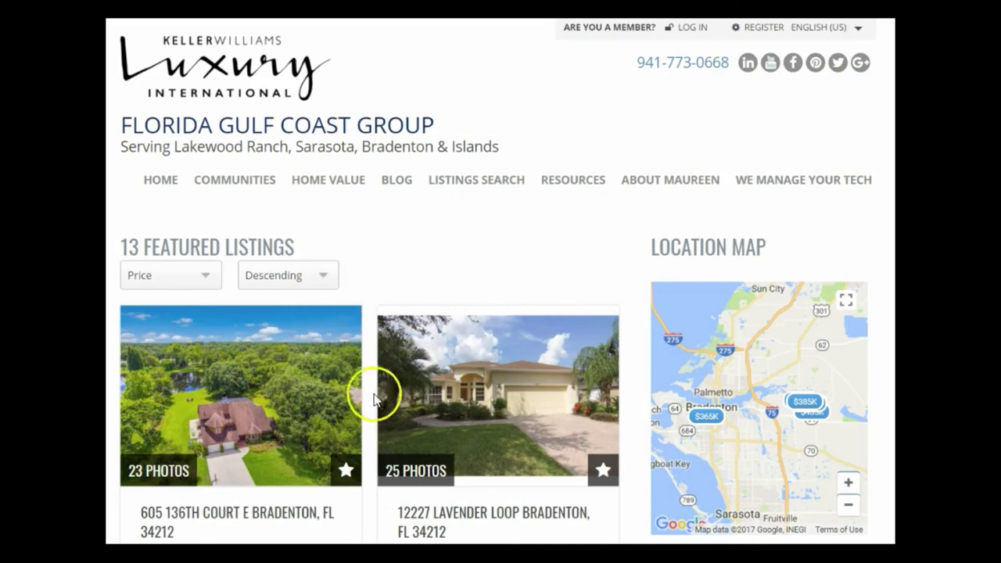
scroll(482, 294, "down", 1)
scroll(483, 294, "down", 2)
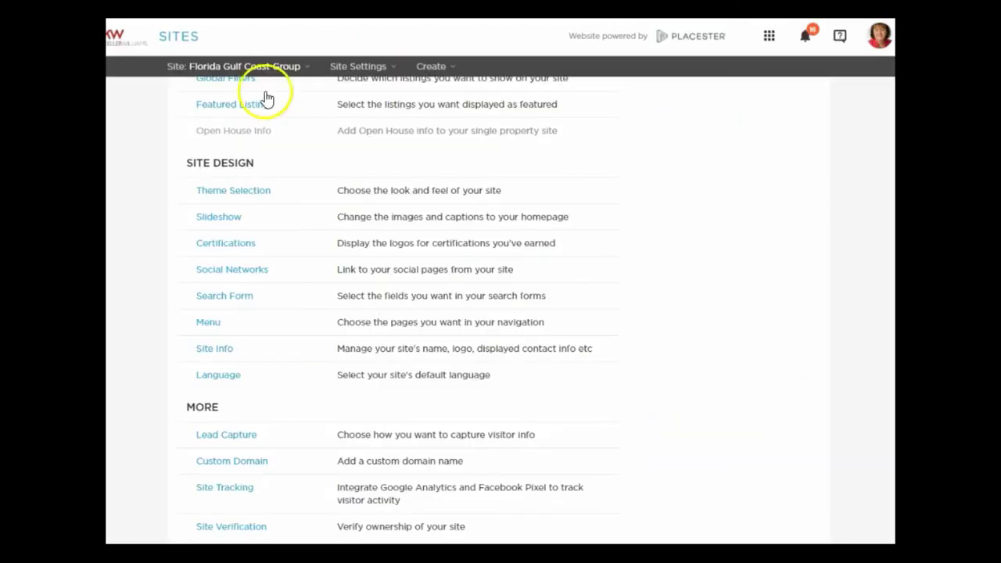
Reopen the Featured Listings settings and review the filter criteria and the matching listings.
scroll(290, 133, "up", 2)
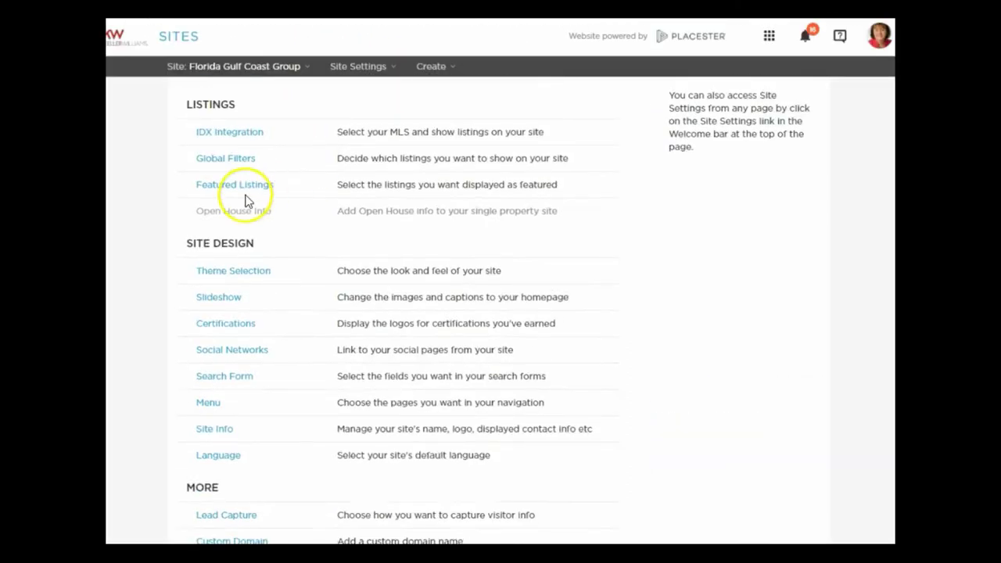
left_click(246, 188)
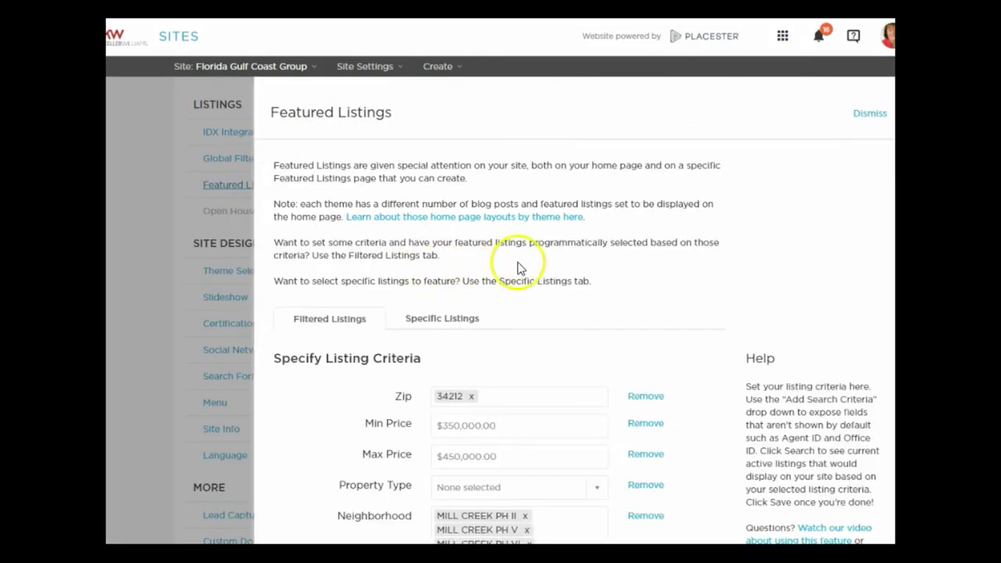
scroll(524, 266, "down", 3)
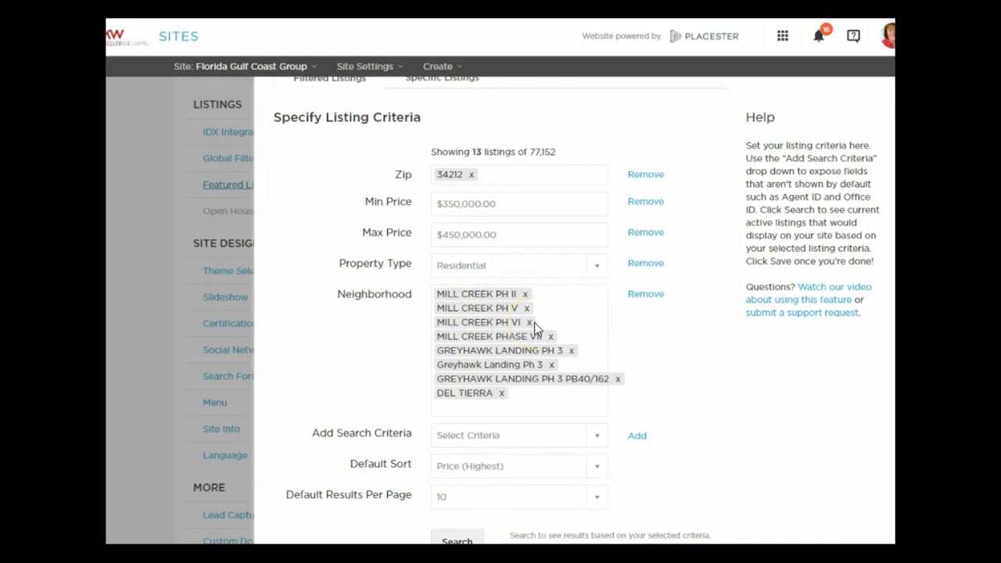
left_click(497, 169)
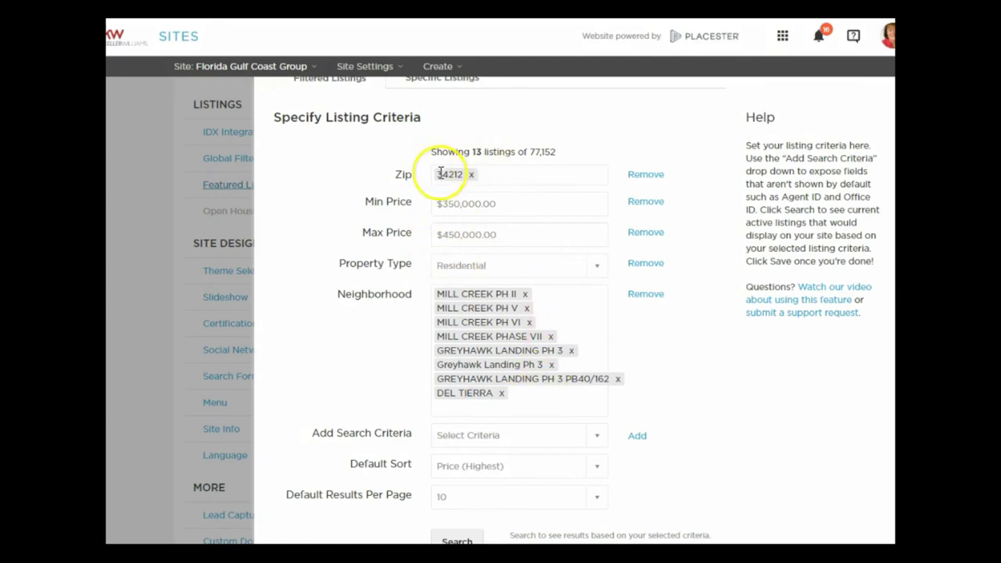
scroll(530, 391, "down", 4)
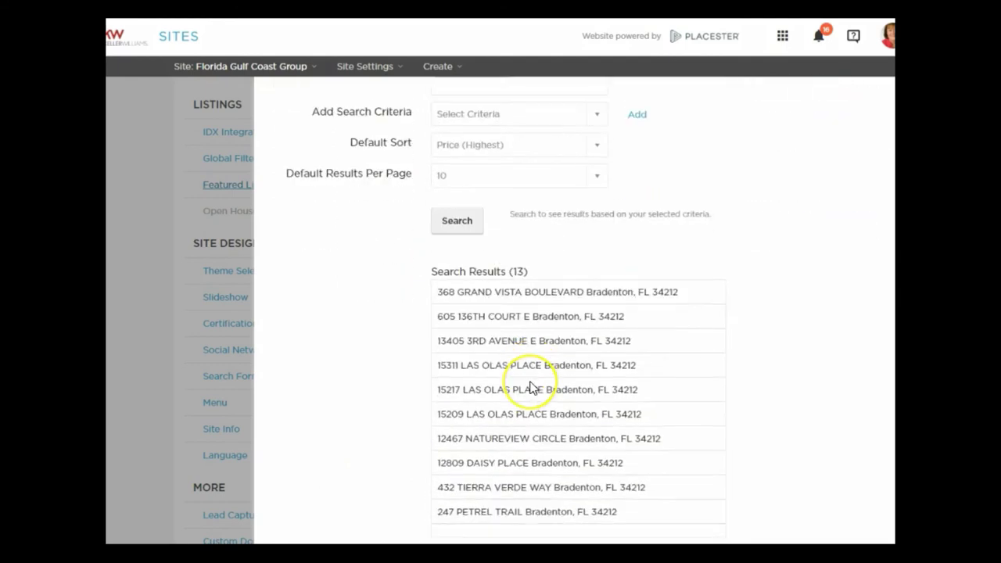
scroll(530, 389, "up", 4)
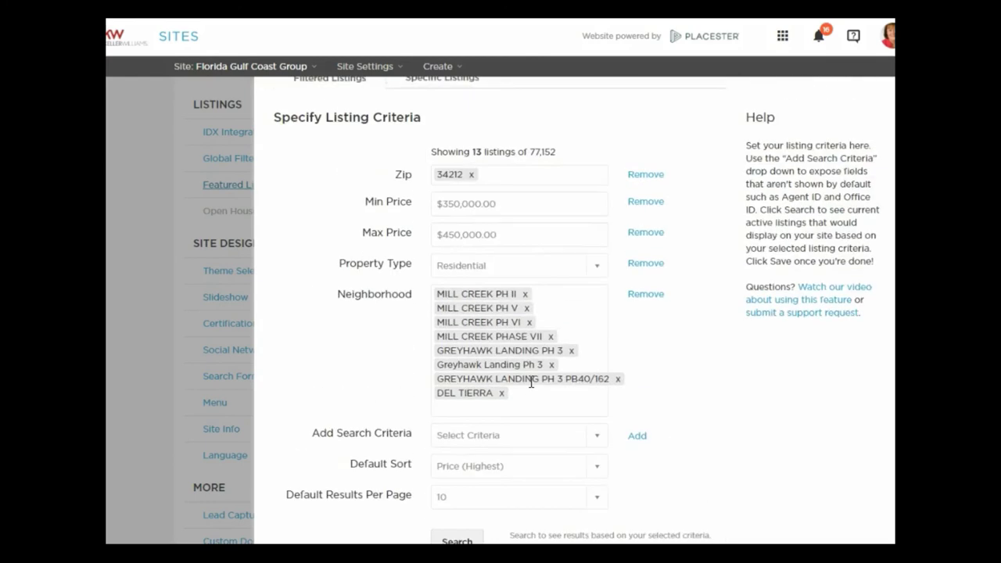
Remove the neighborhood, max price, min price, zip and property type criteria from the featured listings filter.
scroll(532, 382, "up", 1)
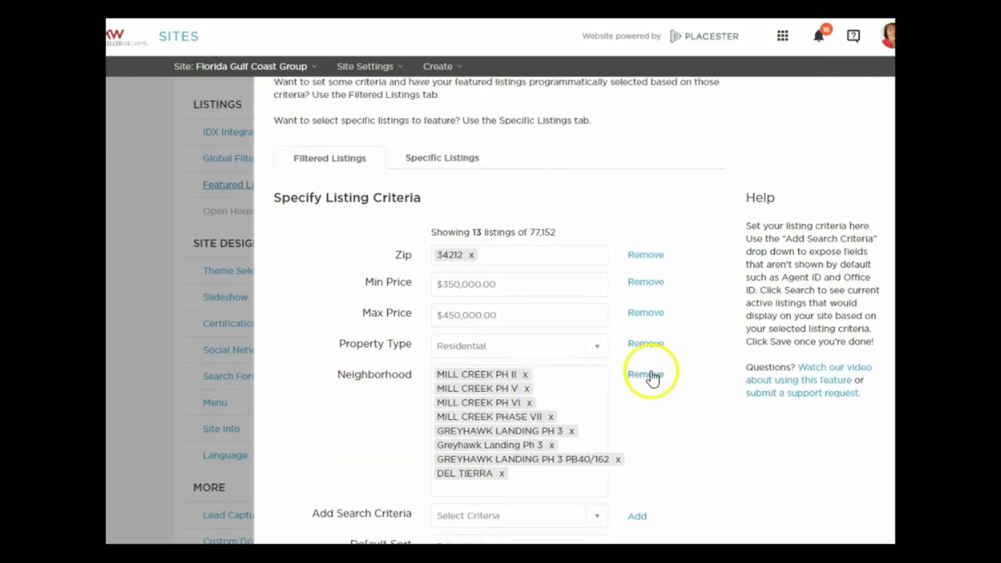
left_click(646, 375)
left_click(648, 316)
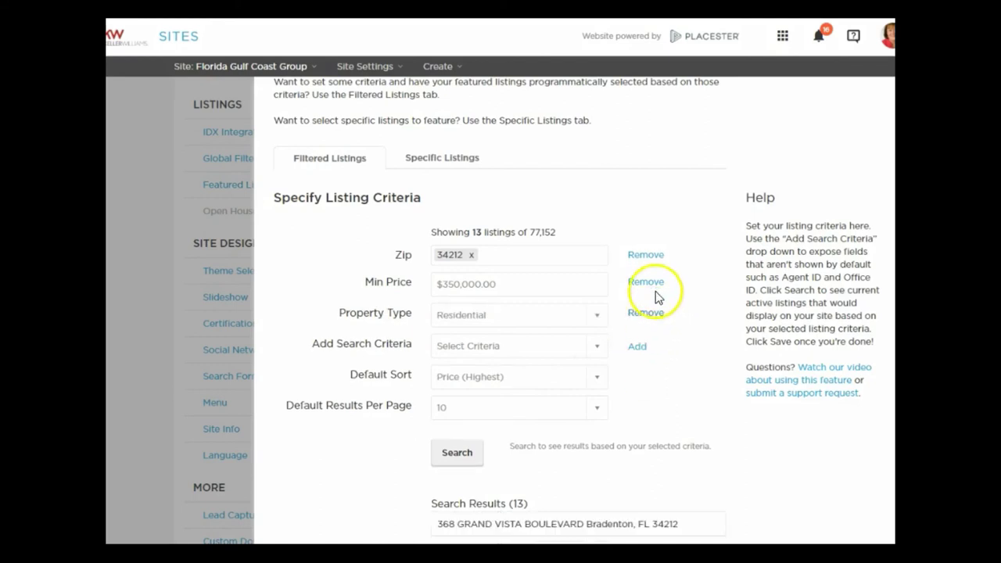
left_click(646, 281)
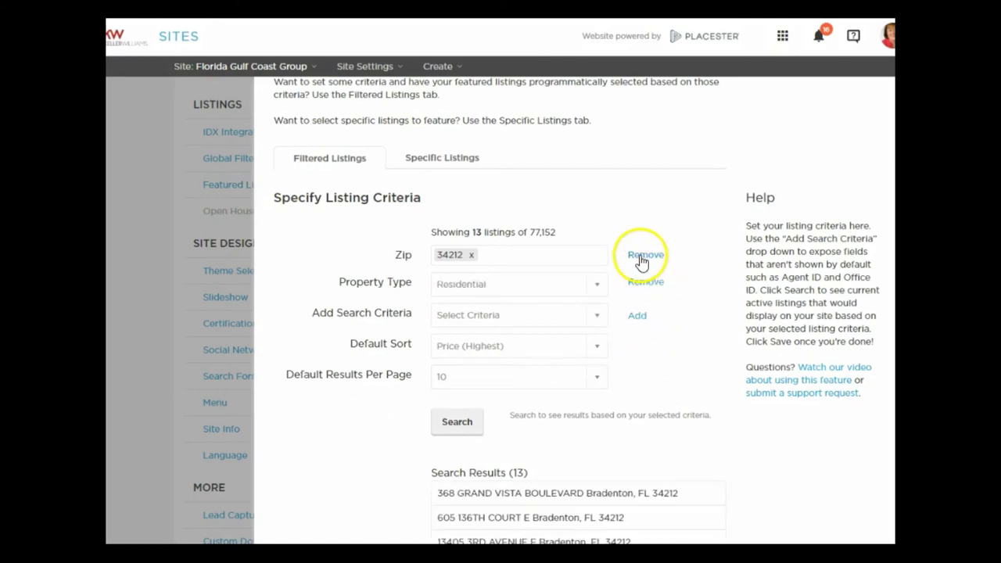
left_click(642, 259)
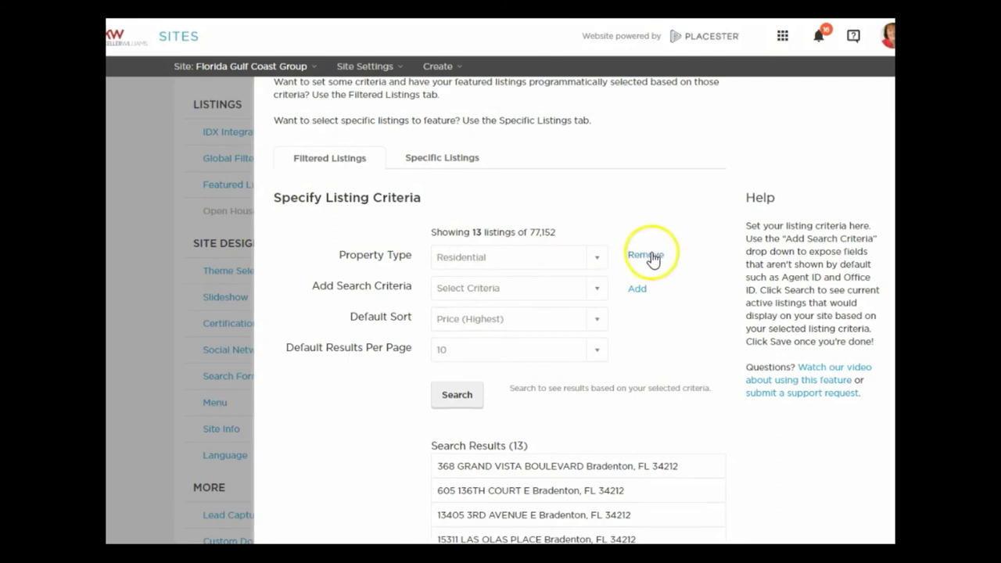
left_click(647, 258)
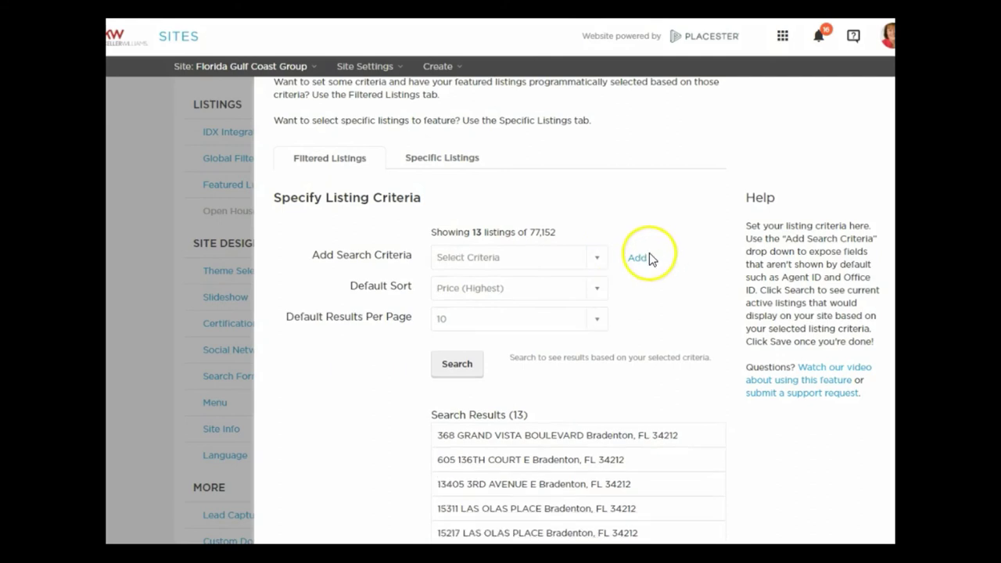
Add an Agent ID criterion with the two copied agent IDs, search for the matching listings and save the featured listings filter.
left_click(475, 259)
scroll(501, 375, "down", 4)
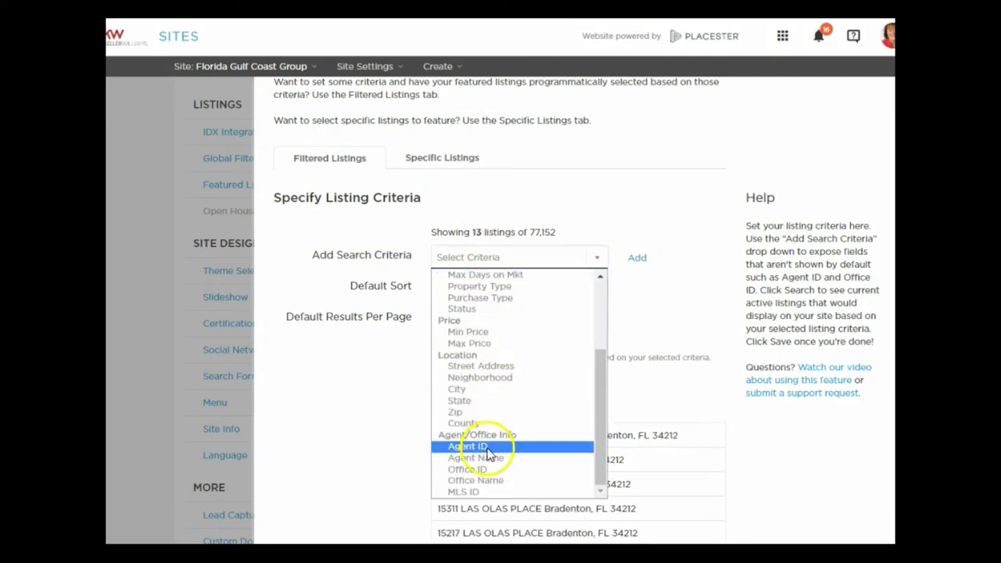
left_click(478, 446)
left_click(638, 259)
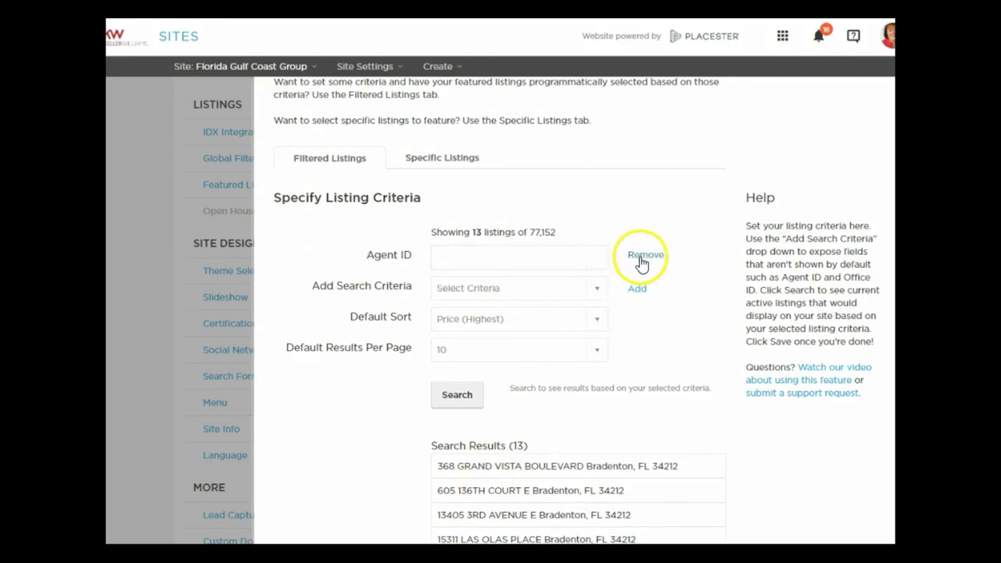
right_click(532, 258)
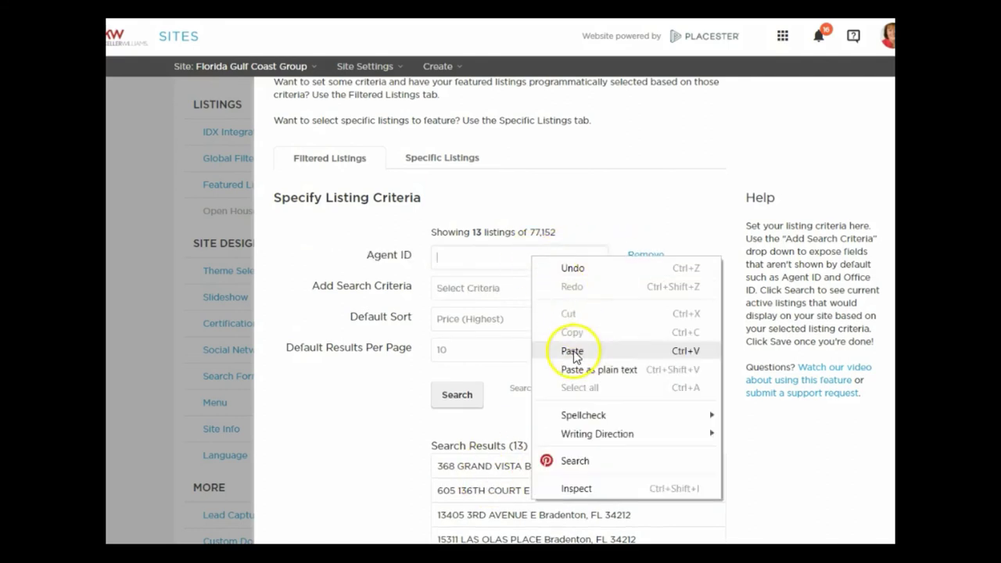
left_click(572, 351)
left_click(458, 394)
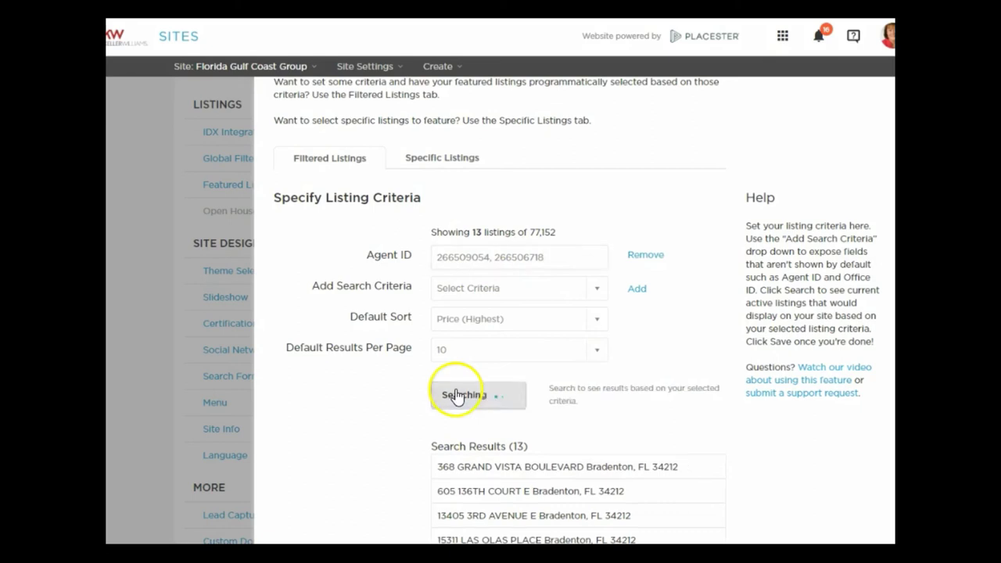
scroll(700, 389, "down", 3)
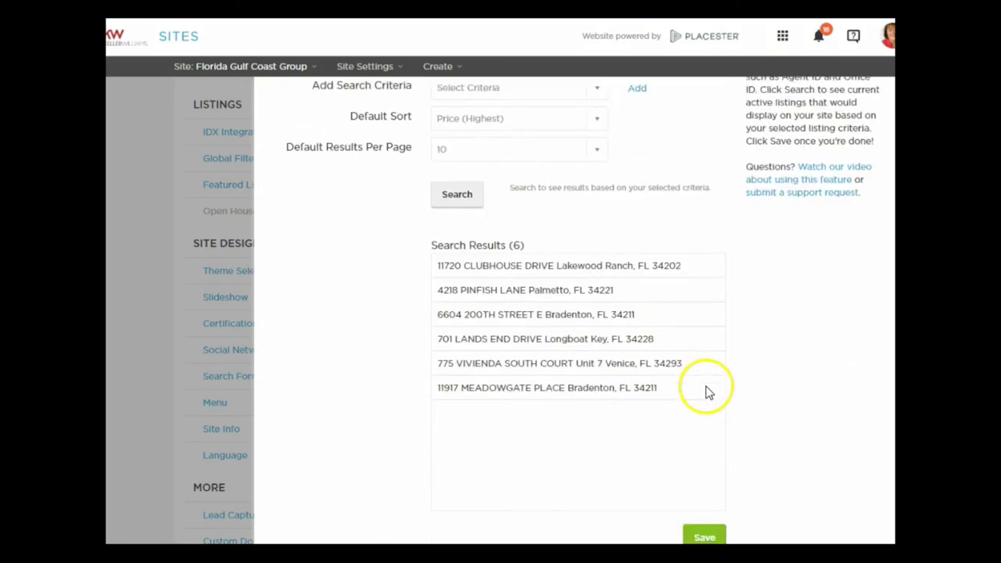
left_click(701, 535)
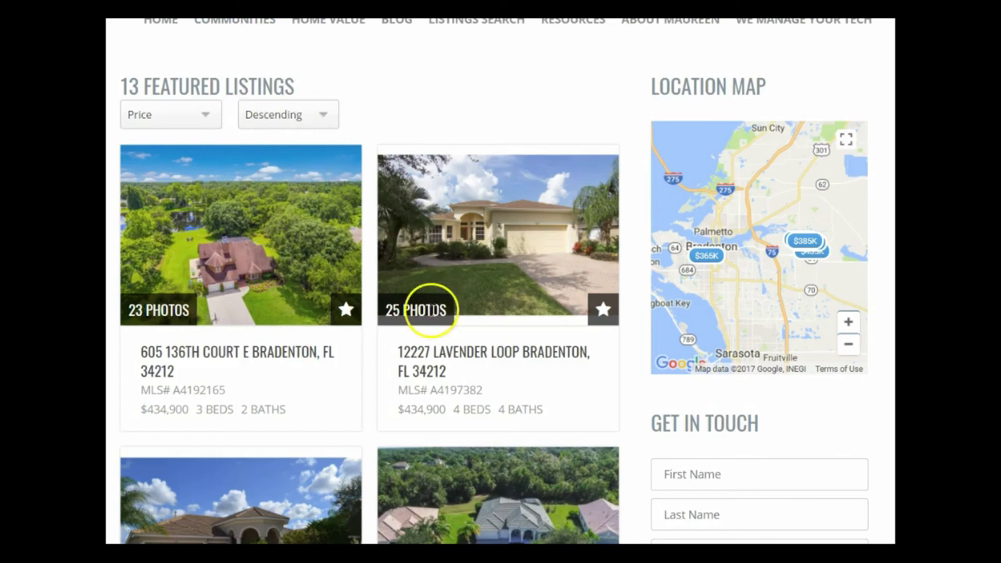
In the site's menu configuration, relabel the featured listings item under Listings Search as ">Team Listings" and save the menu.
left_click(424, 308)
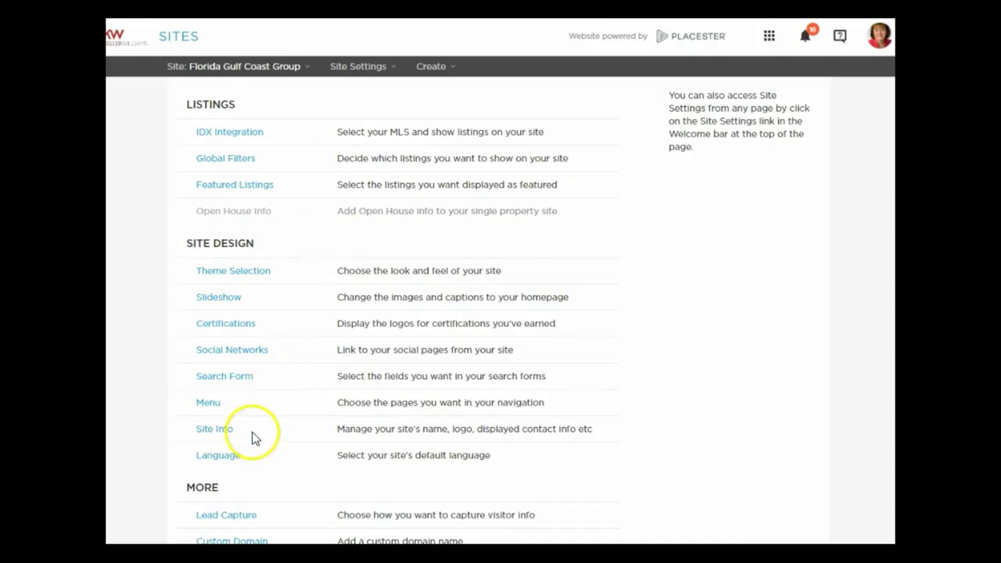
scroll(252, 436, "down", 2)
left_click(212, 323)
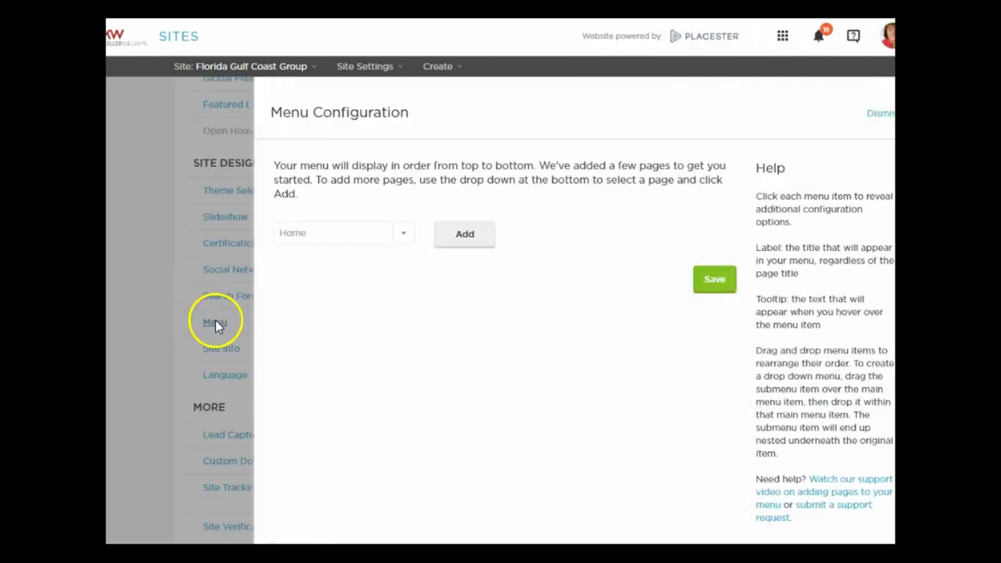
scroll(431, 378, "down", 5)
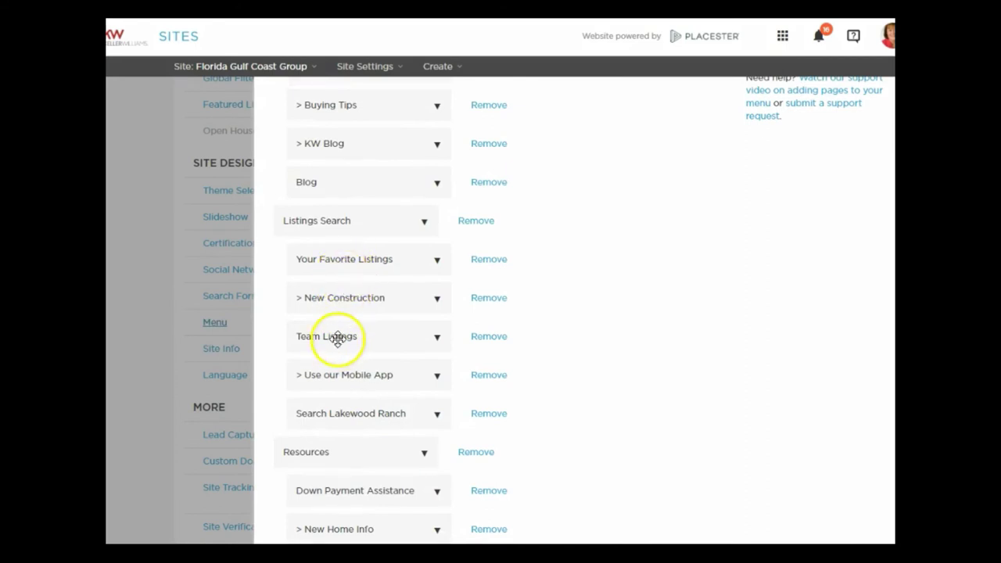
left_click(337, 338)
left_click_drag(363, 369, 403, 369)
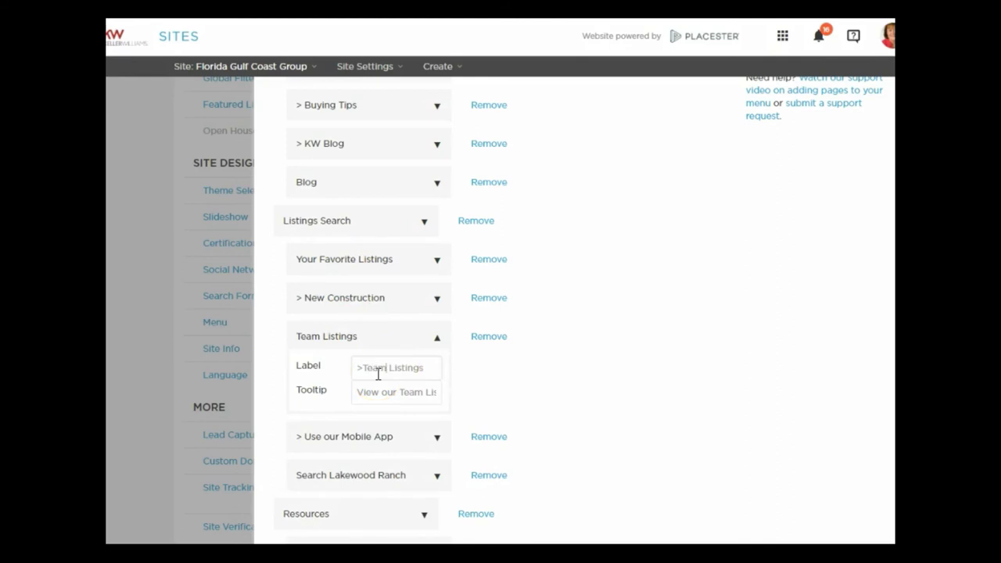
scroll(783, 366, "down", 2)
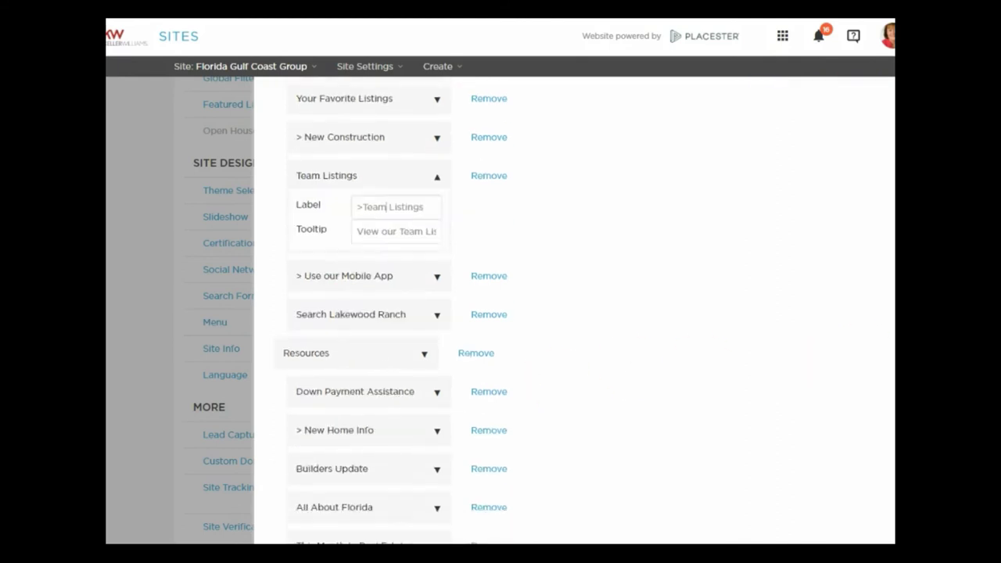
scroll(782, 367, "down", 6)
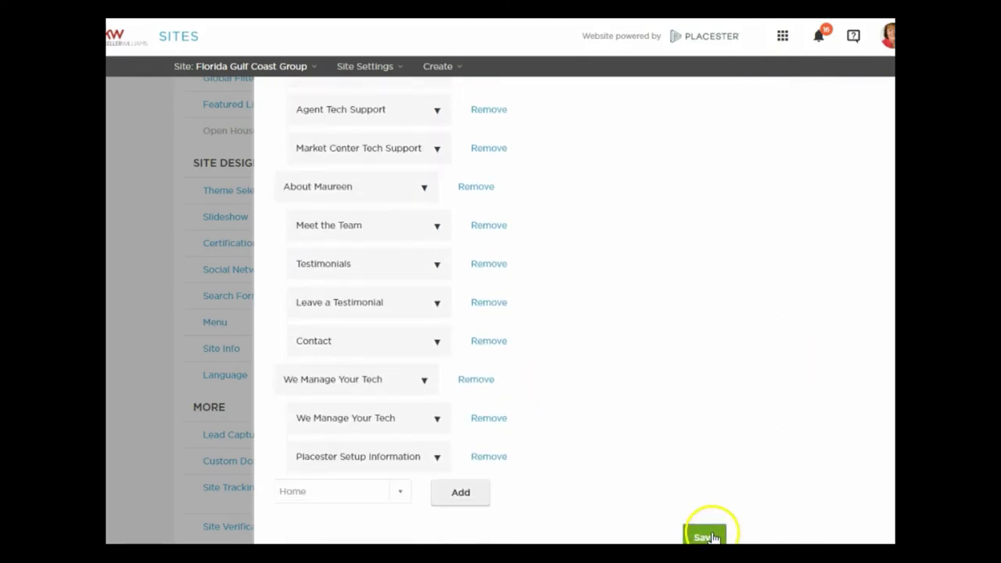
left_click(708, 537)
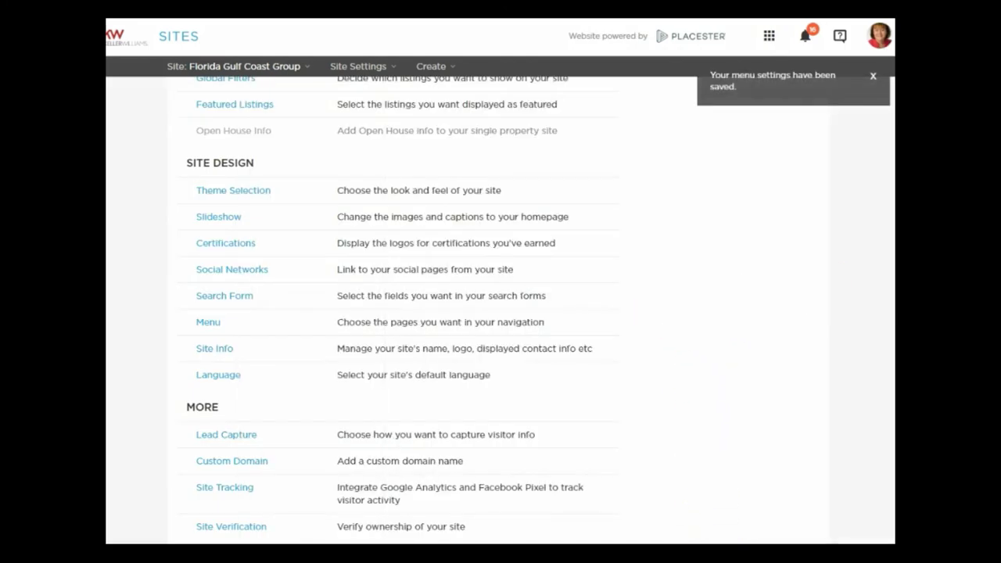
Switch the site being managed from Florida Gulf Coast Group to Consider Luxury.
left_click(225, 68)
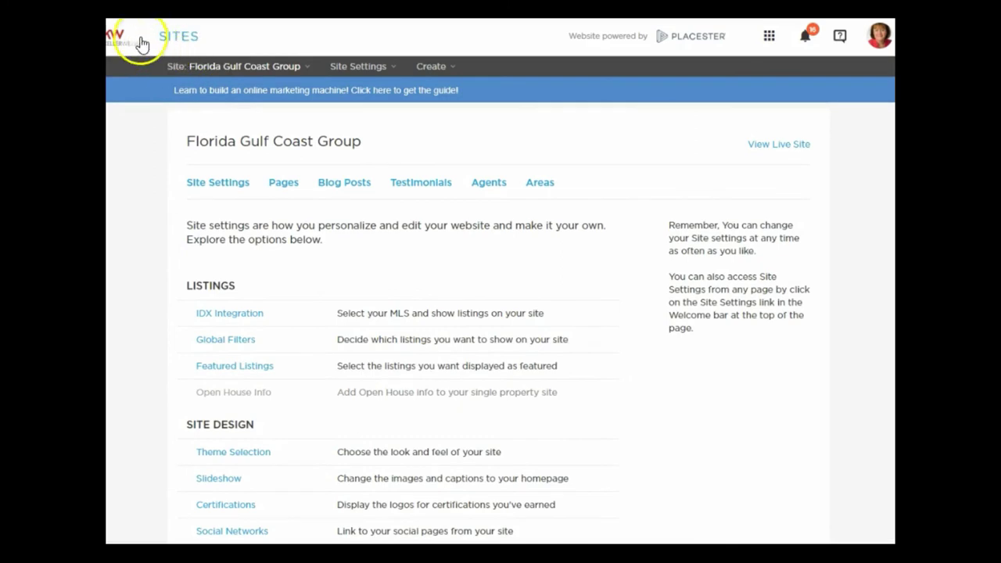
mouse_move(164, 70)
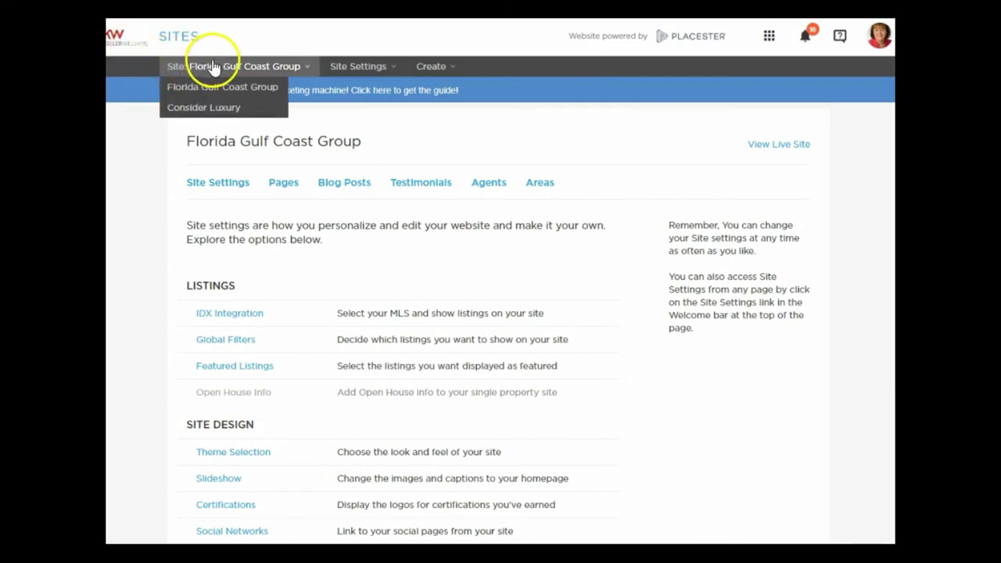
left_click(214, 109)
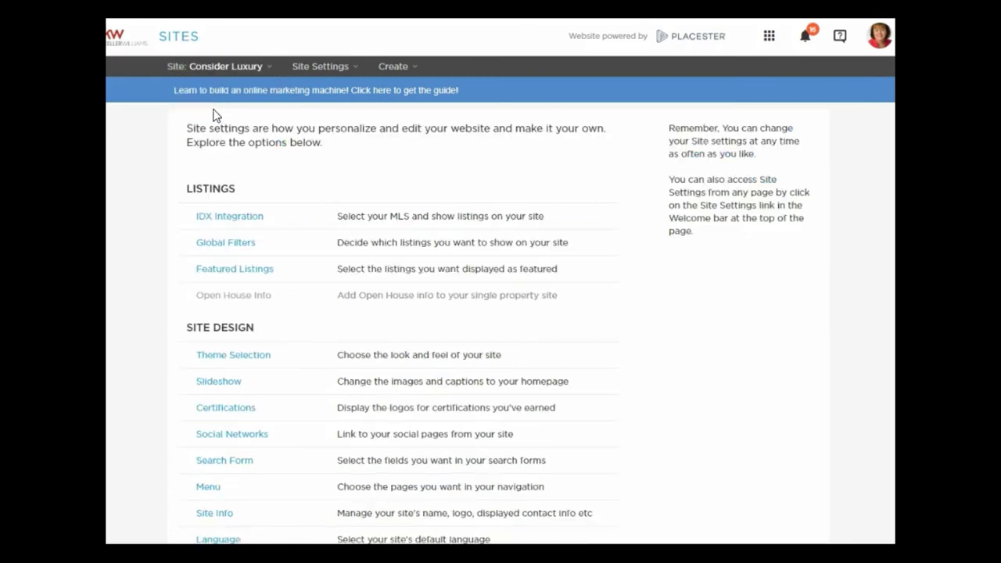
mouse_move(249, 69)
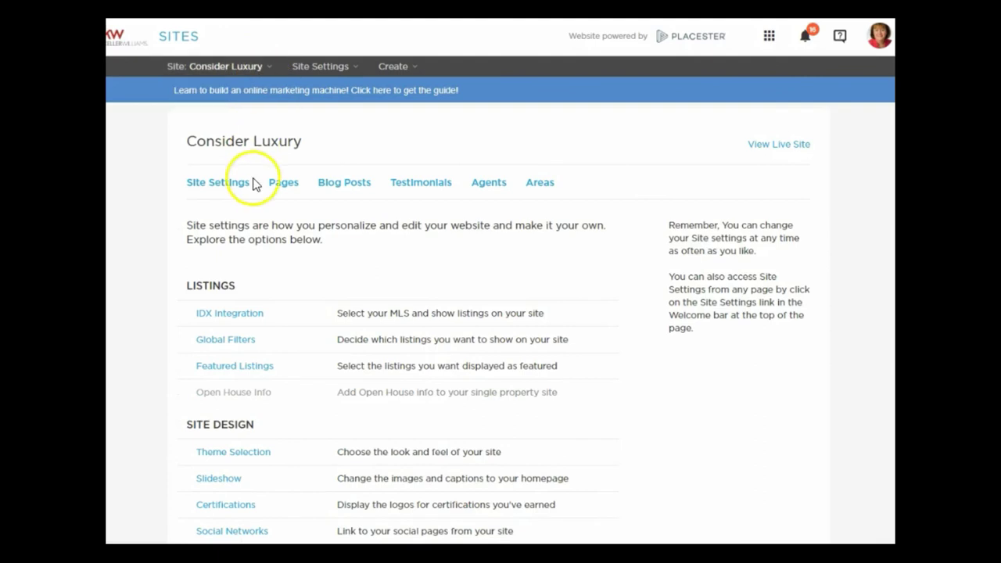
Open the Consider Luxury site's Featured Listings settings, review the filter criteria and matching listings, and close the settings without changes.
scroll(298, 262, "down", 1)
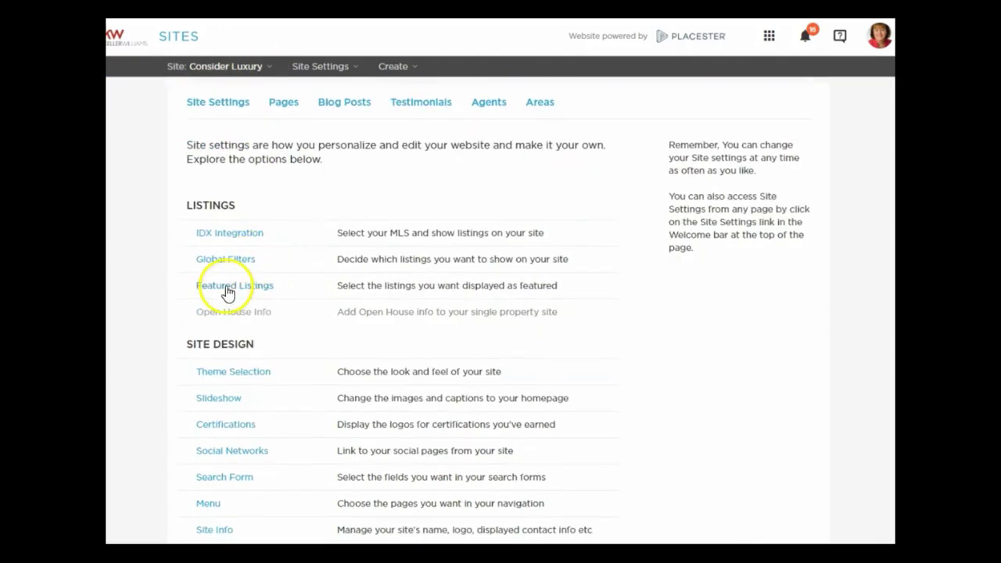
left_click(227, 291)
scroll(529, 225, "down", 1)
scroll(532, 228, "down", 2)
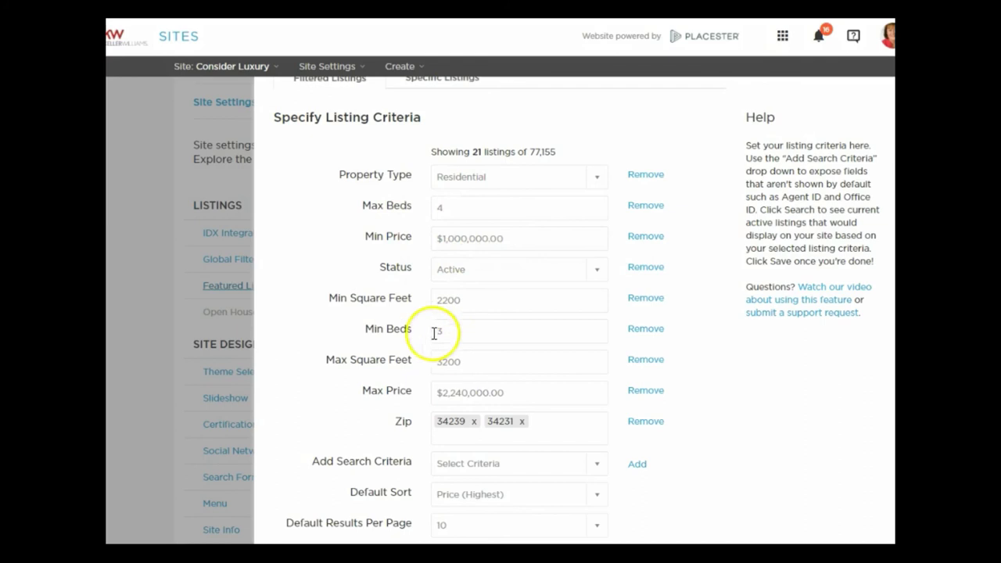
scroll(547, 197, "down", 1)
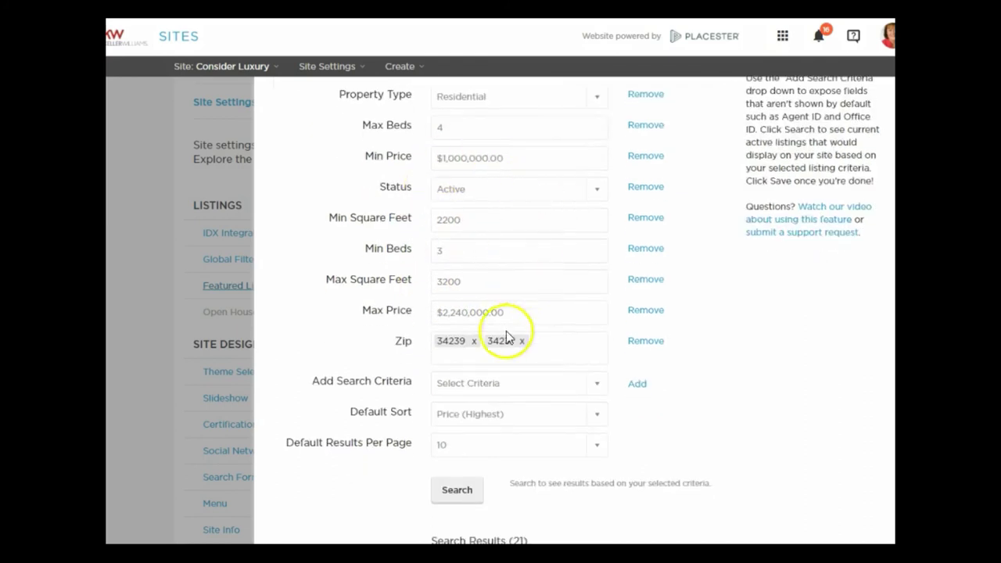
scroll(563, 462, "down", 2)
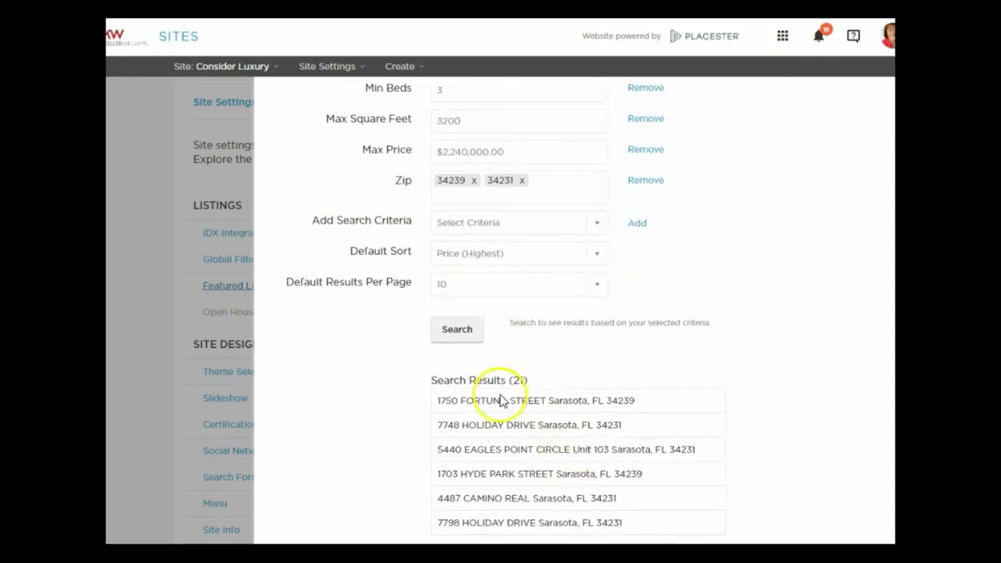
scroll(519, 230, "up", 2)
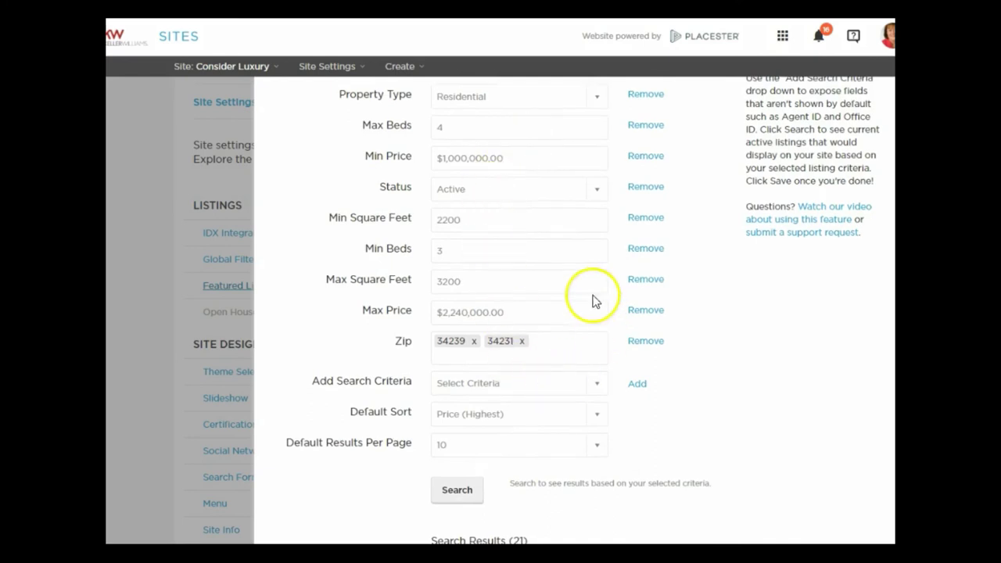
scroll(593, 301, "down", 2)
scroll(671, 255, "up", 6)
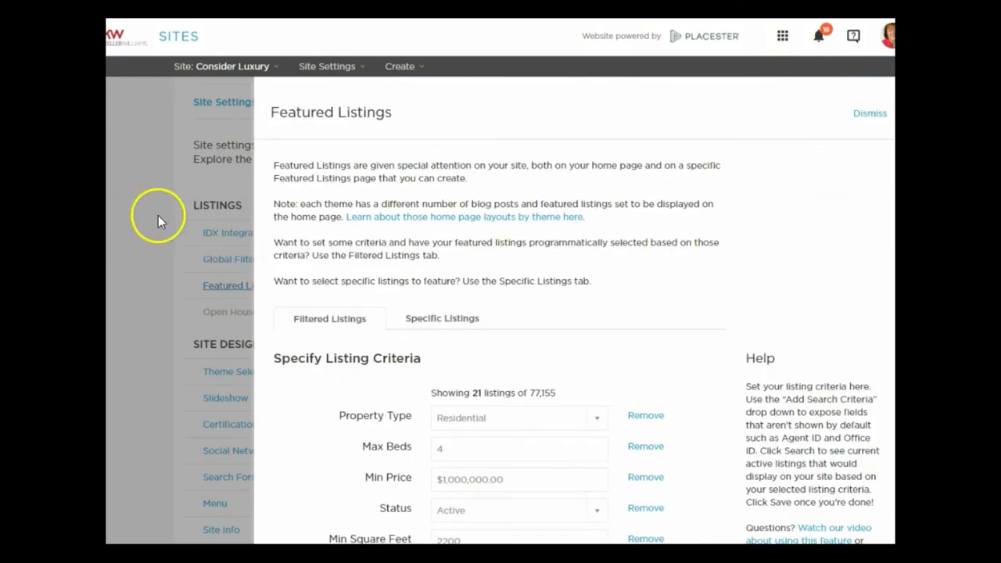
left_click(135, 197)
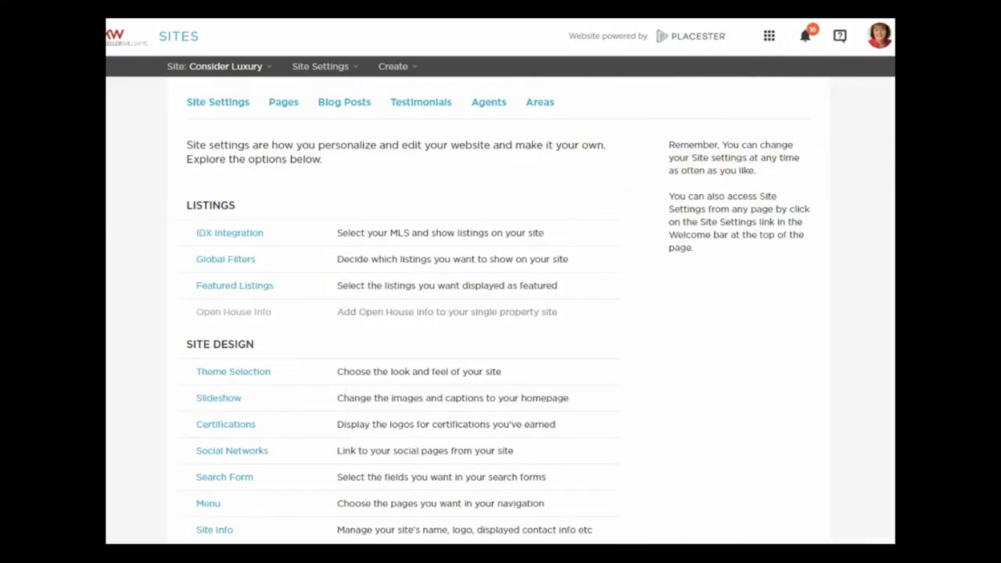
View the live Consider Luxury site, open Featured Listings under Listings Search and look through the listings.
left_click(785, 142)
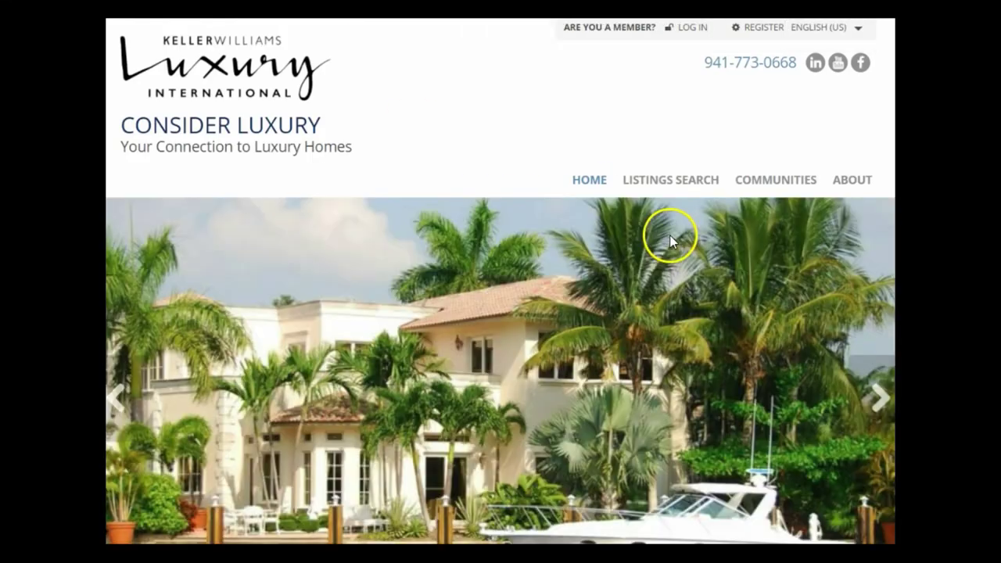
mouse_move(698, 193)
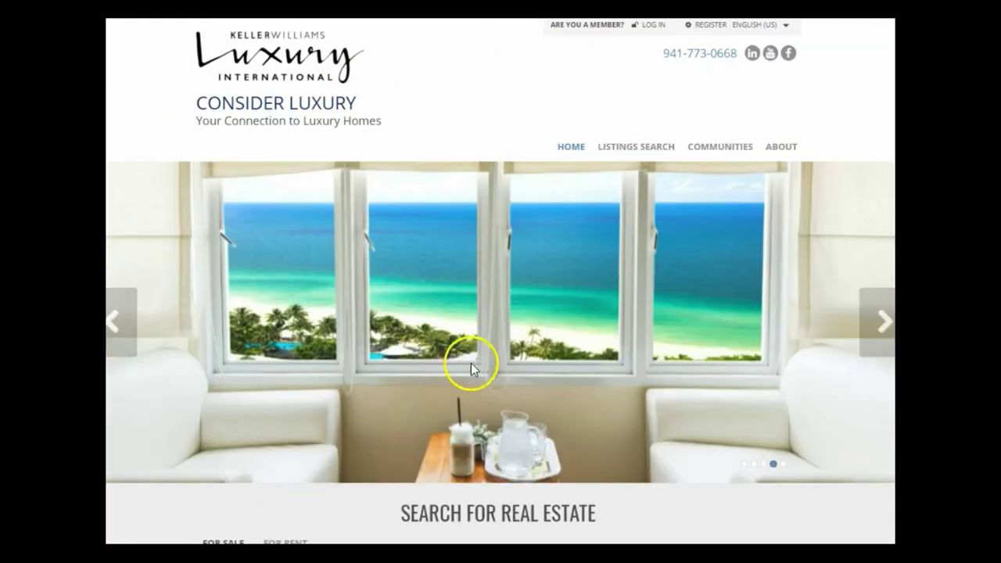
mouse_move(632, 150)
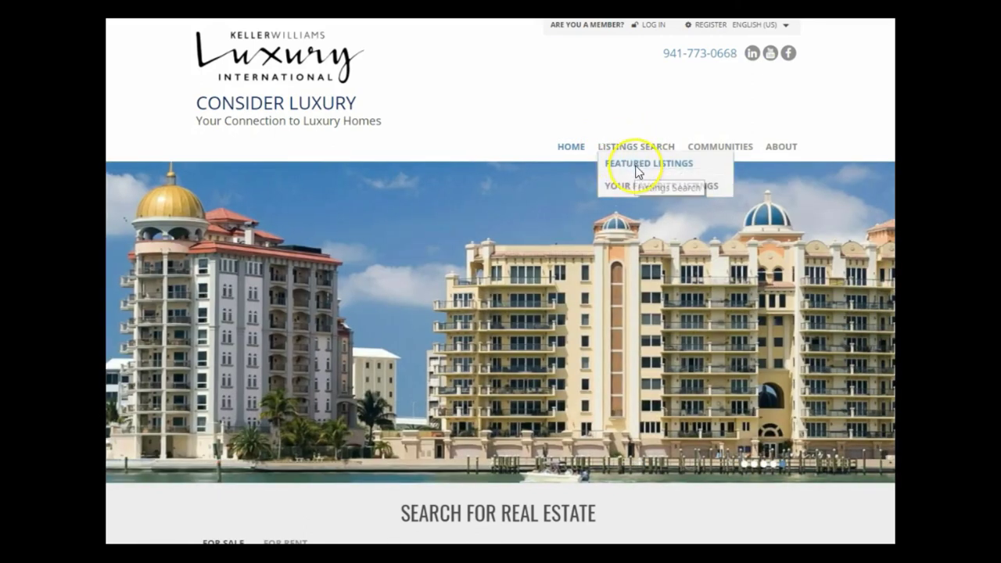
left_click(638, 168)
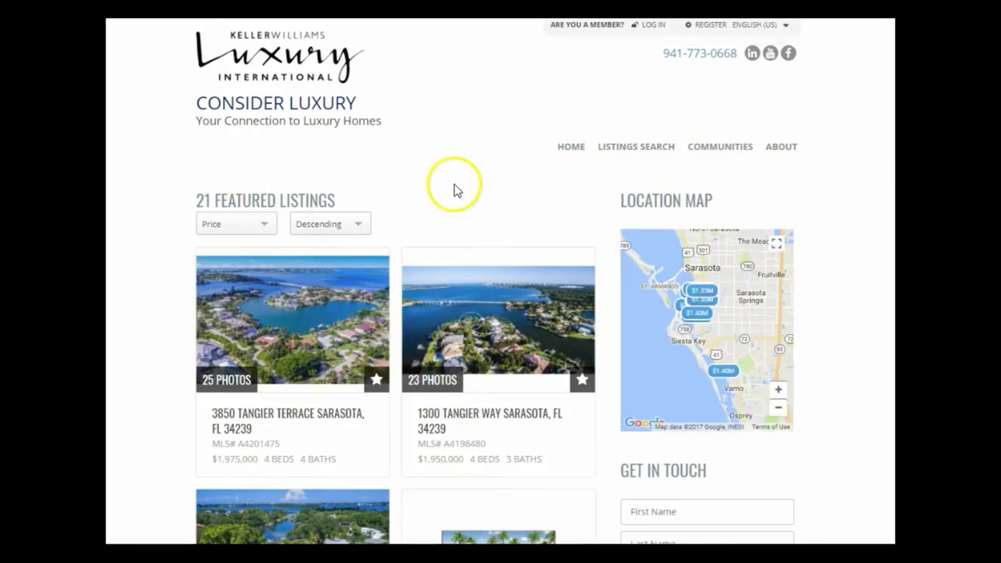
scroll(453, 190, "down", 2)
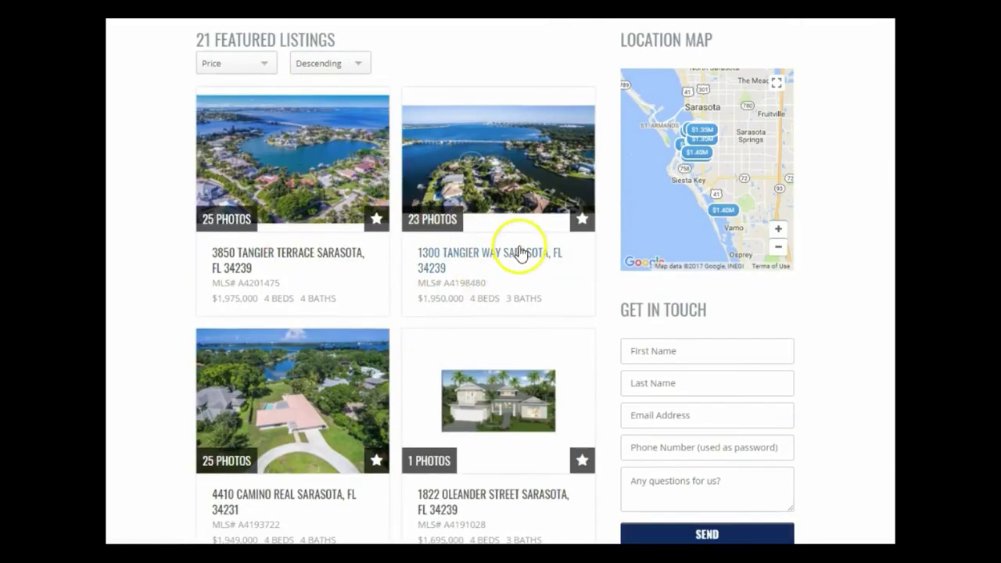
scroll(571, 157, "down", 3)
scroll(572, 159, "down", 1)
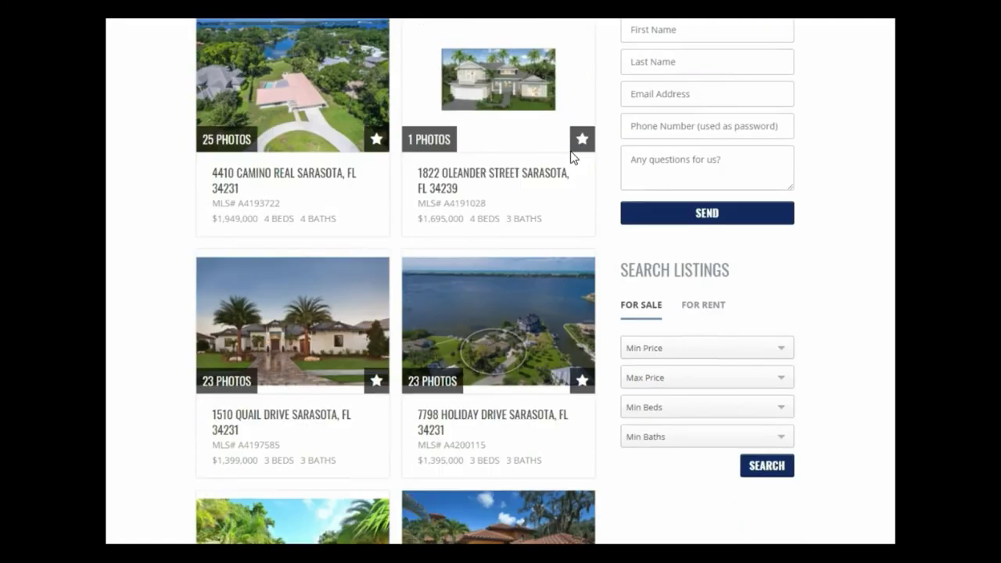
Look through the rest of the featured listings on the live Consider Luxury page and return to the start of the page.
scroll(572, 157, "down", 4)
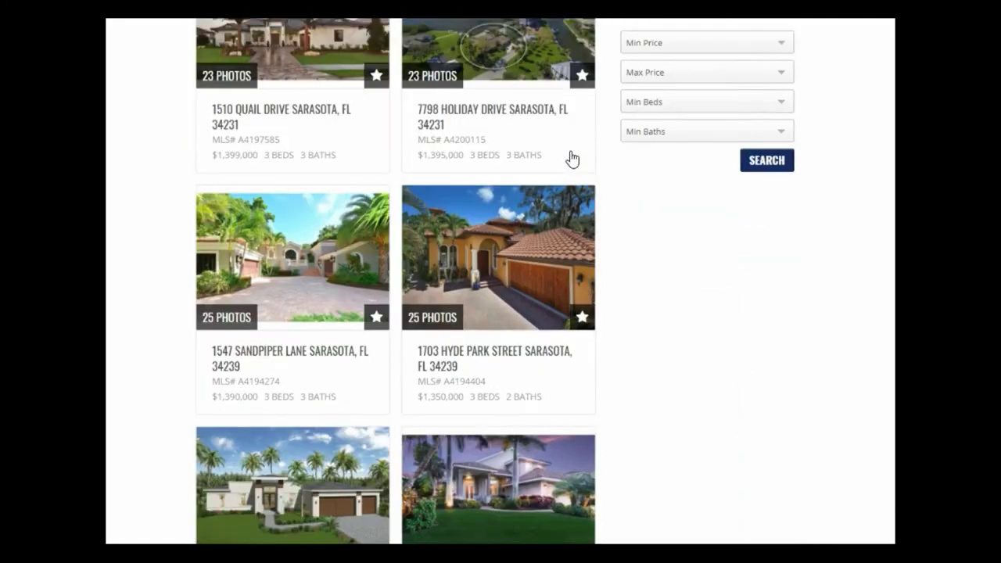
scroll(572, 157, "down", 3)
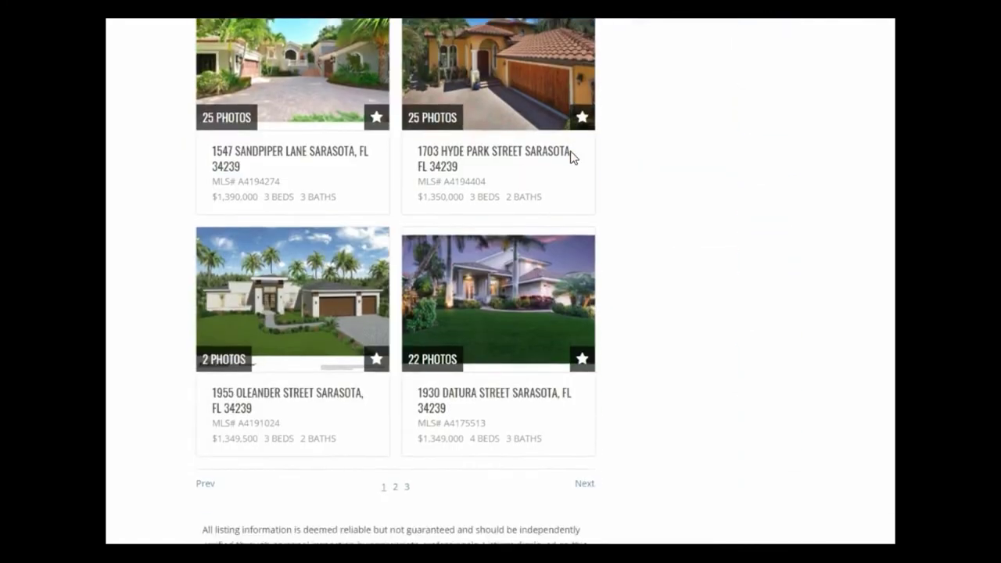
left_click(542, 179)
scroll(542, 180, "up", 7)
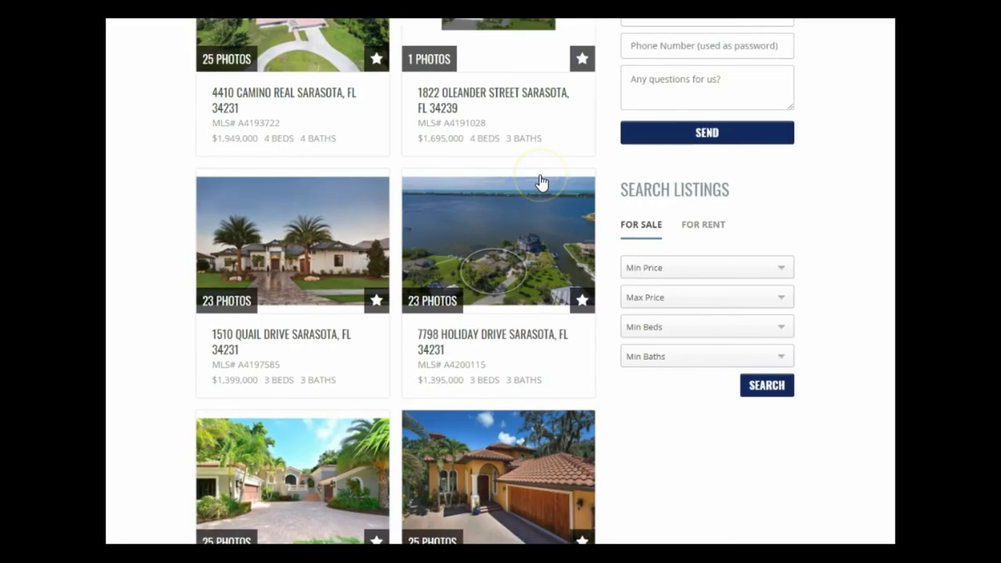
scroll(542, 180, "up", 6)
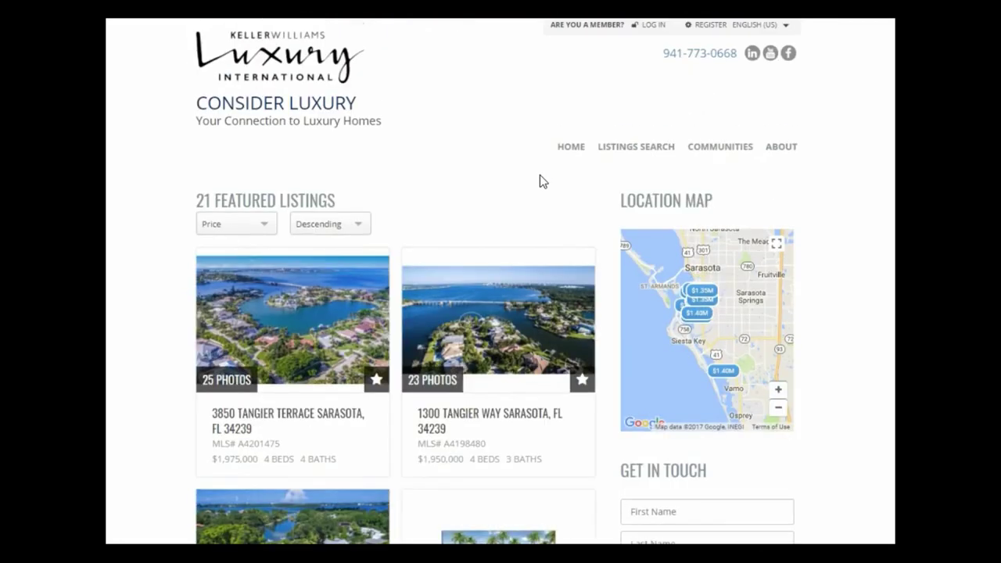
left_click(501, 239)
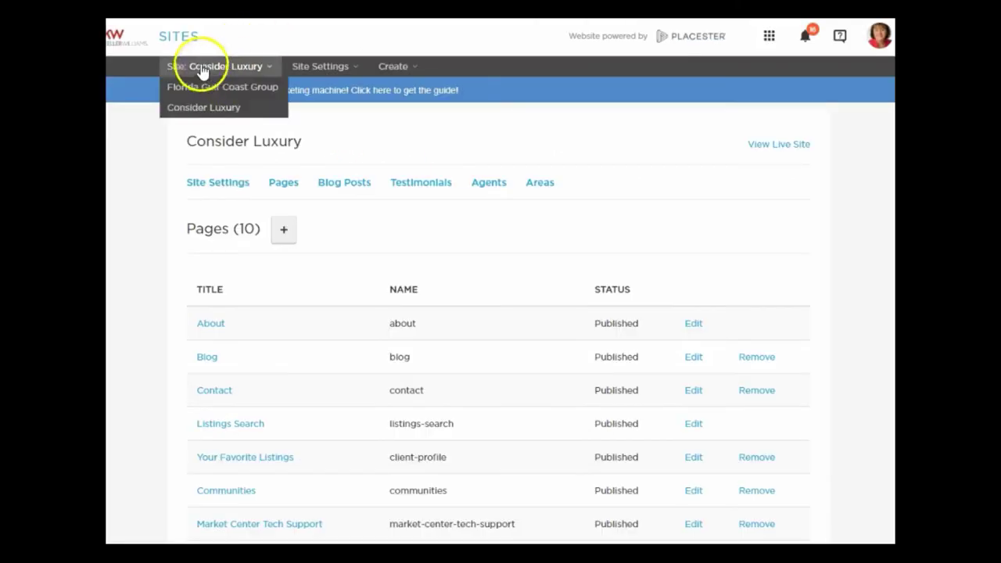
From the Sites overview, open Consider Luxury for editing and bring up its Featured Listings settings at a larger page zoom.
left_click(183, 44)
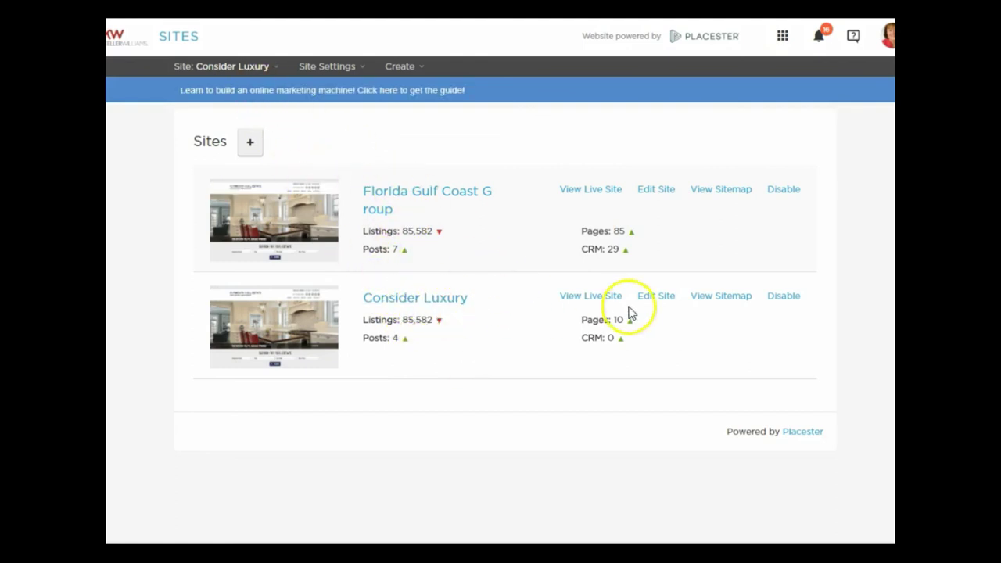
left_click(657, 296)
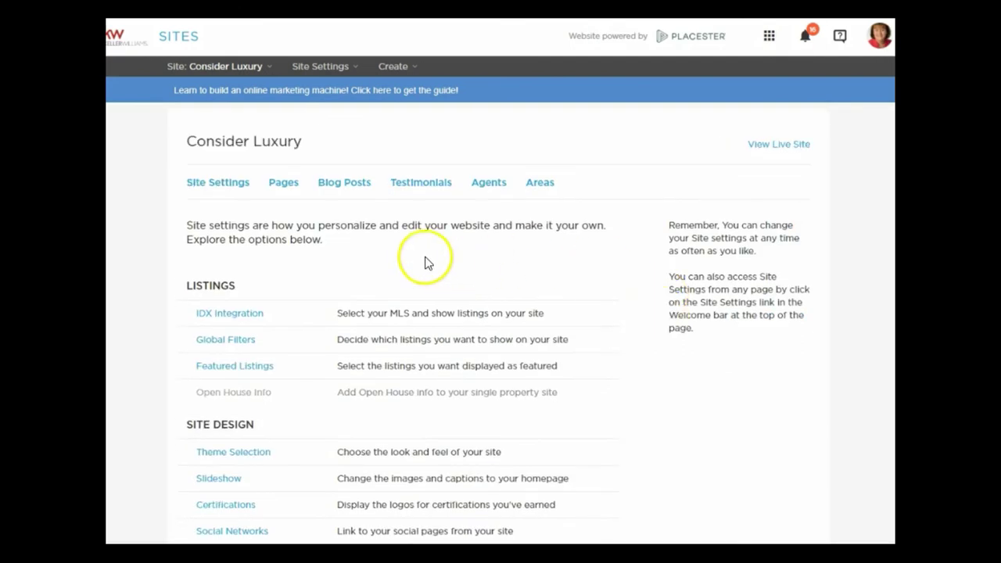
scroll(288, 199, "down", 2)
left_click(255, 210)
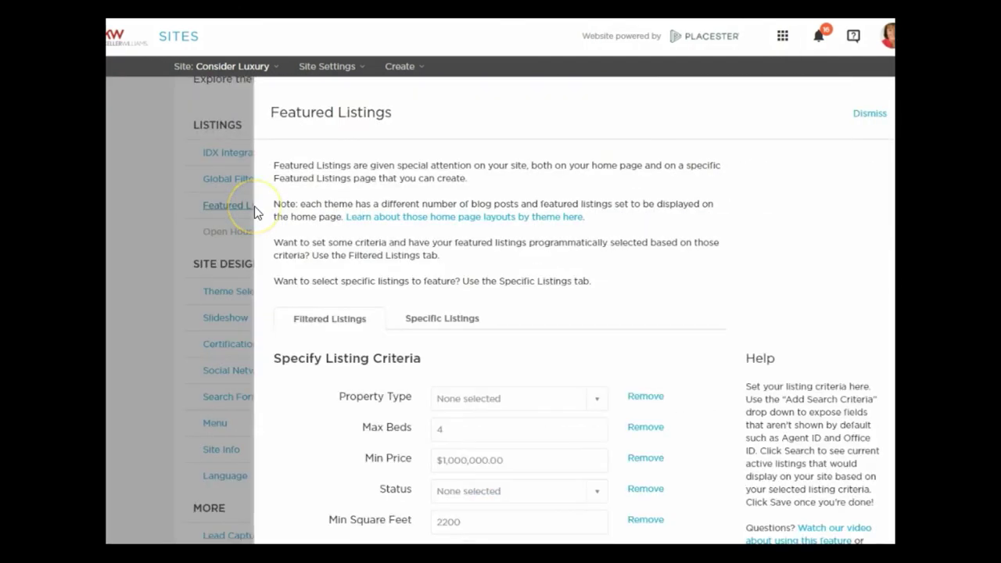
key("ctrl+plus")
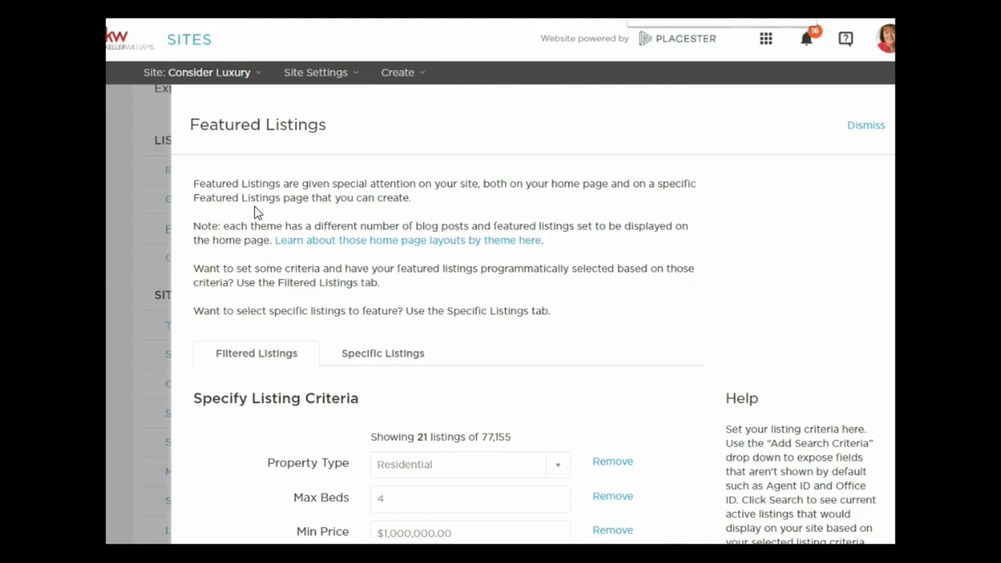
Examine the filtered listing criteria, from property type to zip, along with the sort options and matching listings, and close the Featured Listings settings.
scroll(301, 250, "down", 5)
scroll(297, 249, "up", 2)
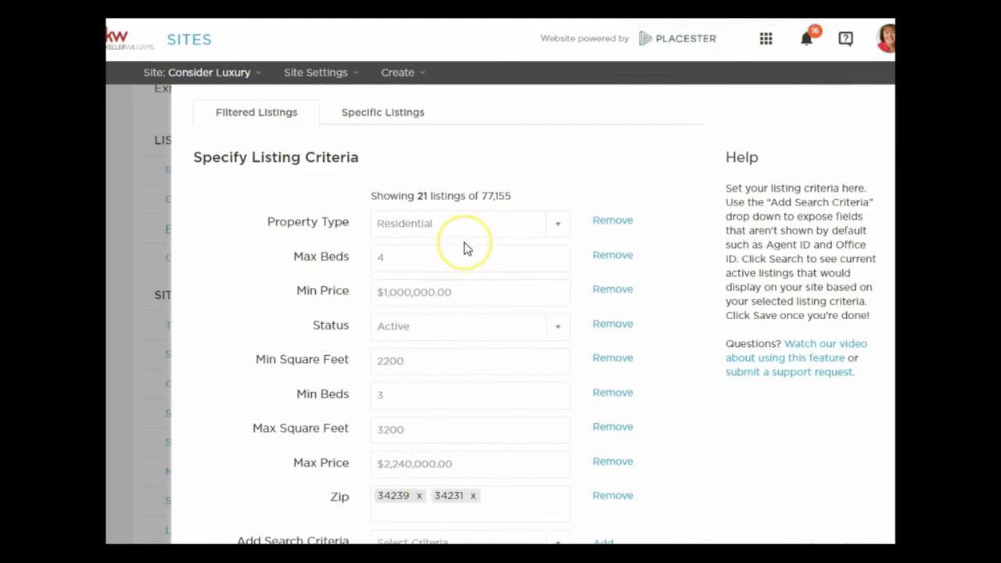
scroll(466, 248, "down", 1)
scroll(467, 248, "down", 1)
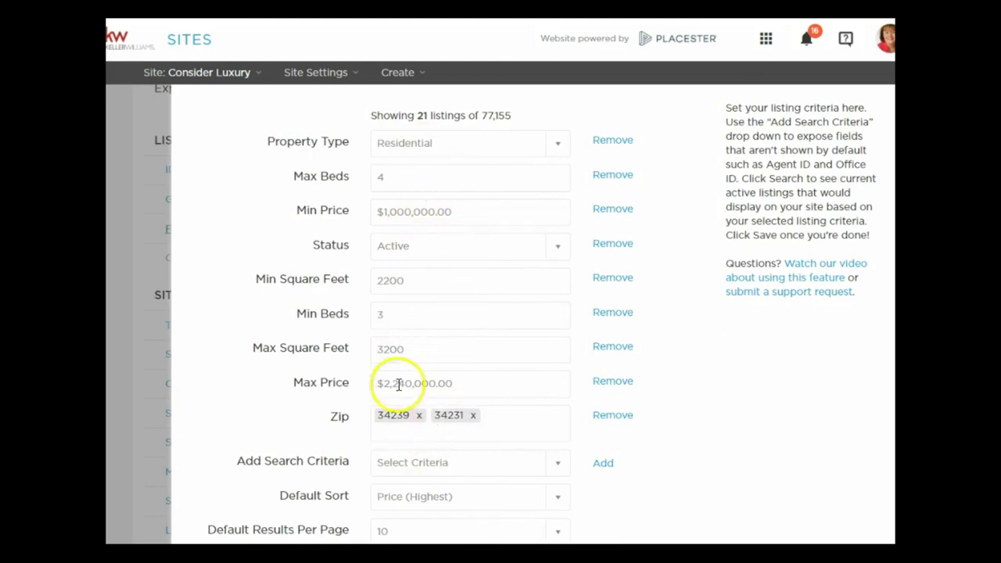
scroll(501, 274, "down", 2)
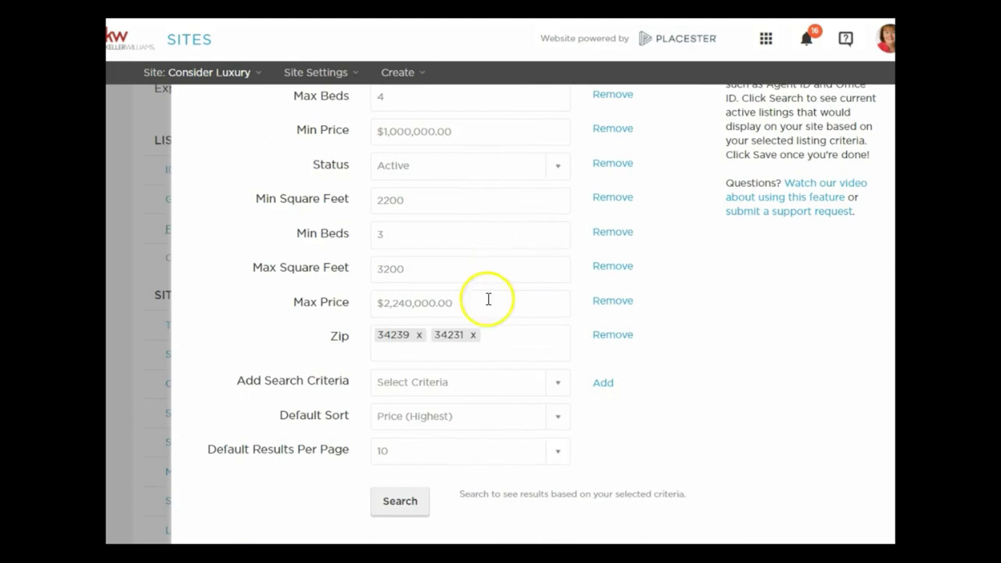
scroll(514, 244, "down", 7)
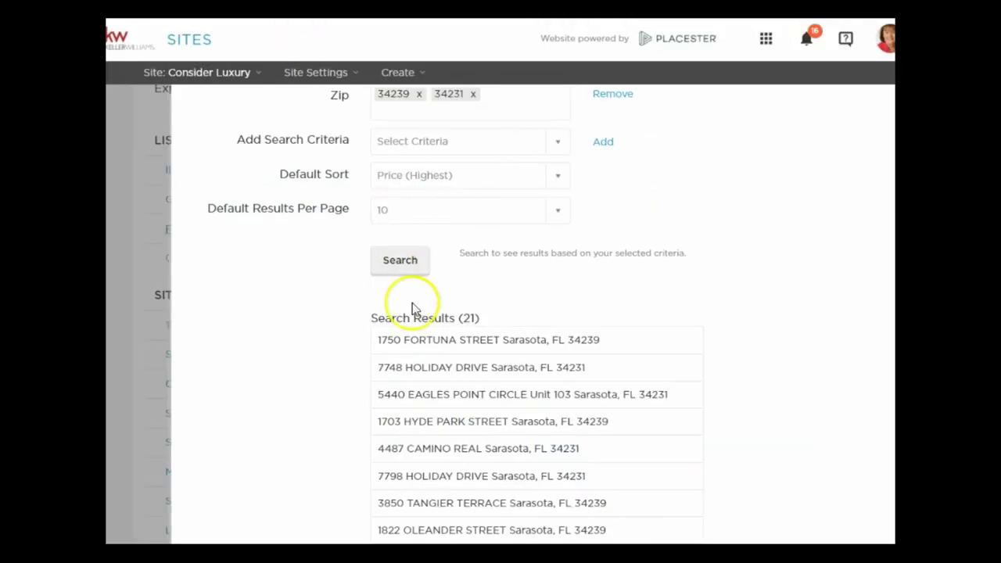
scroll(543, 227, "up", 2)
scroll(544, 221, "up", 1)
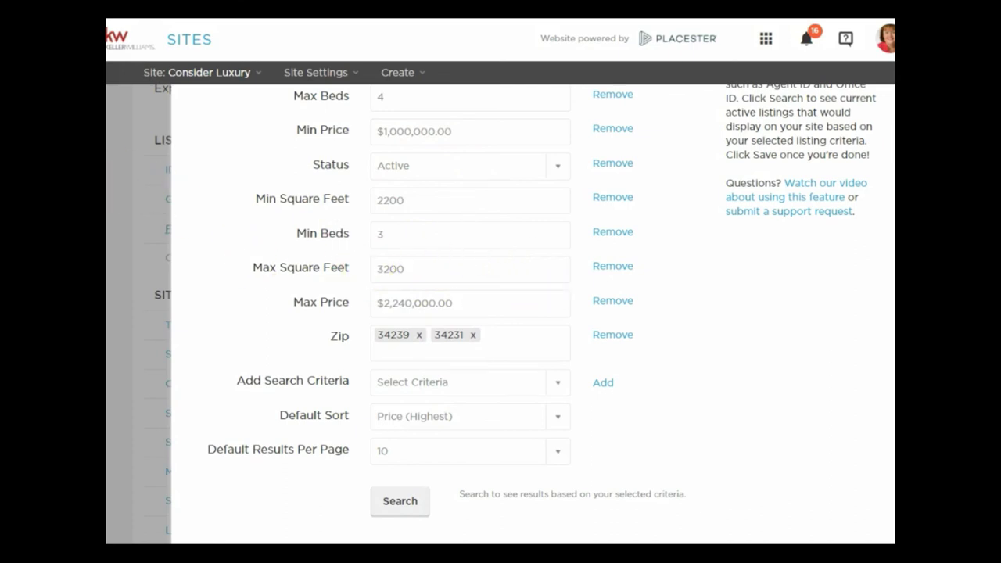
left_click(130, 168)
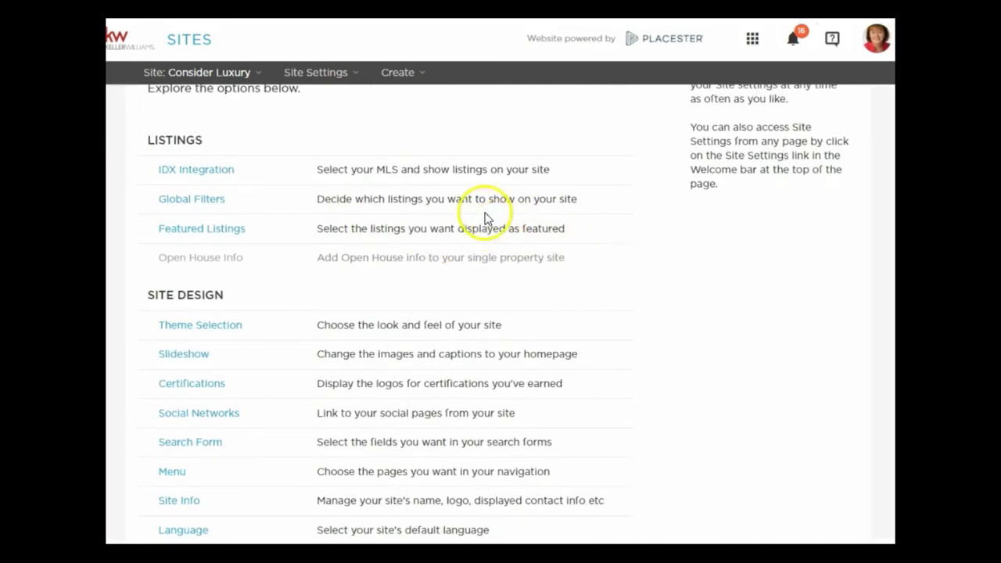